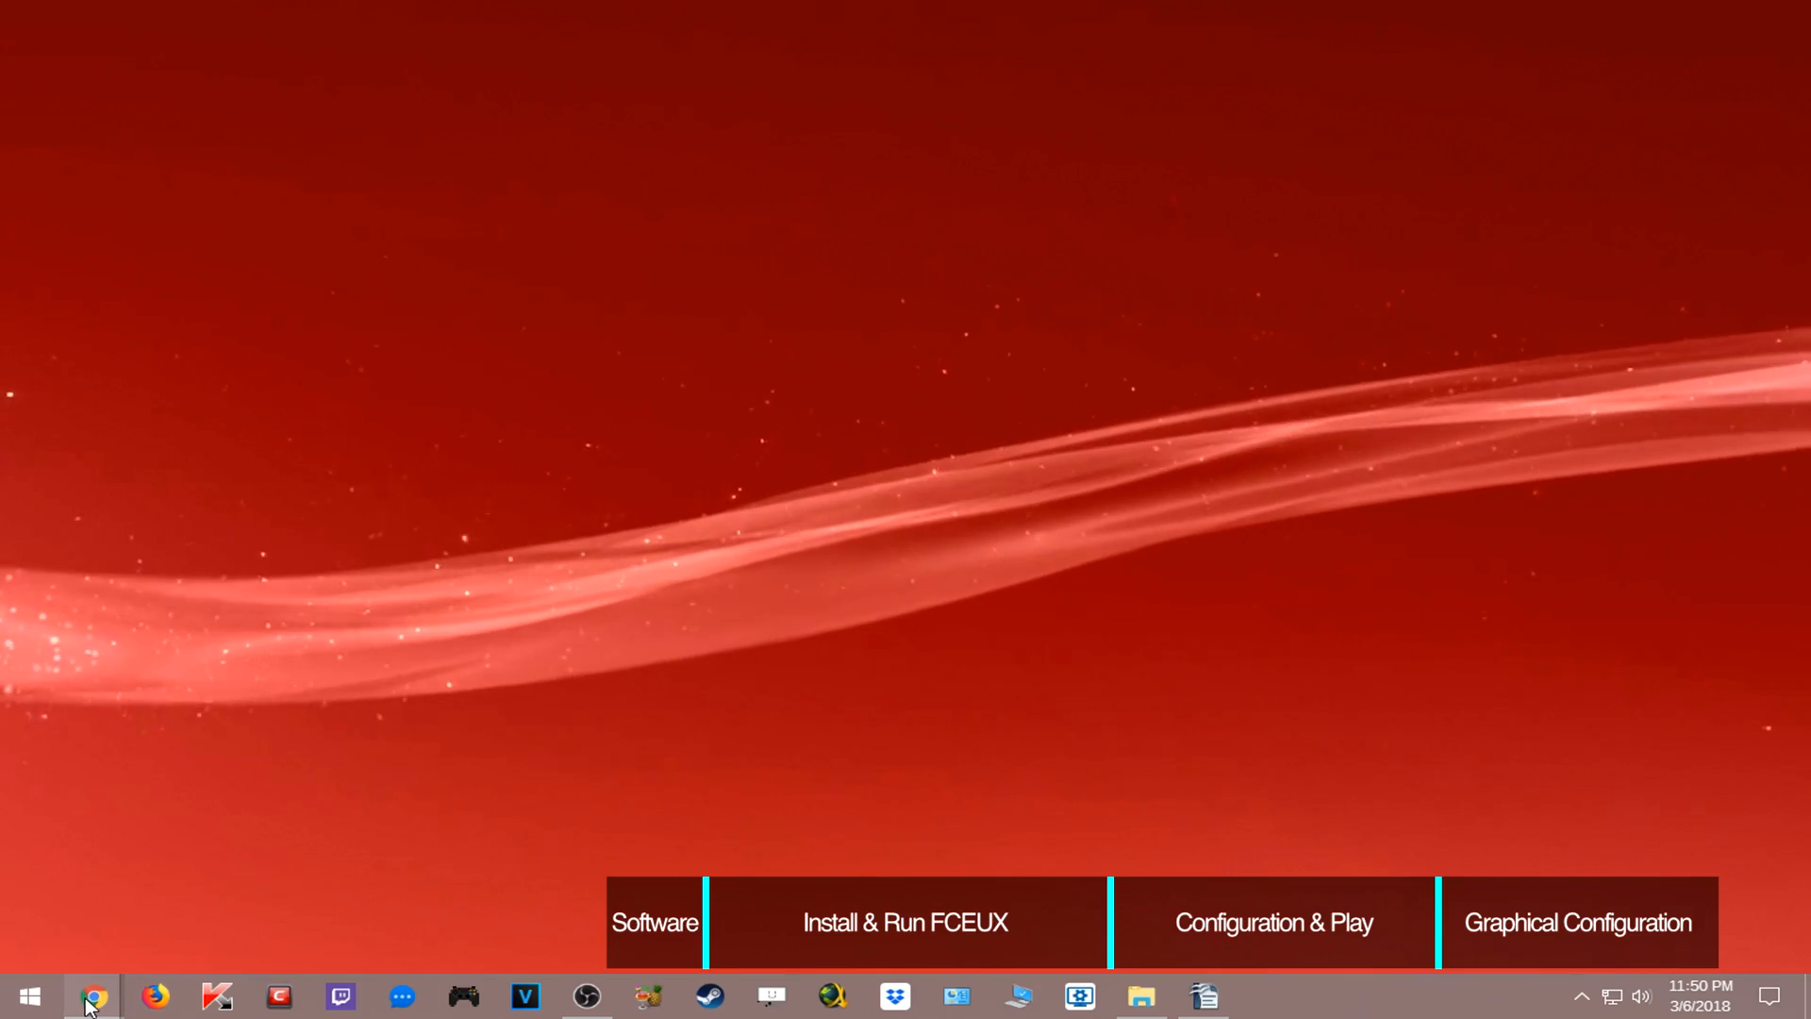
Step: Review the 7-Zip download page and the WinRAR search results in the browser, and close both pages
mouse_move(89, 1005)
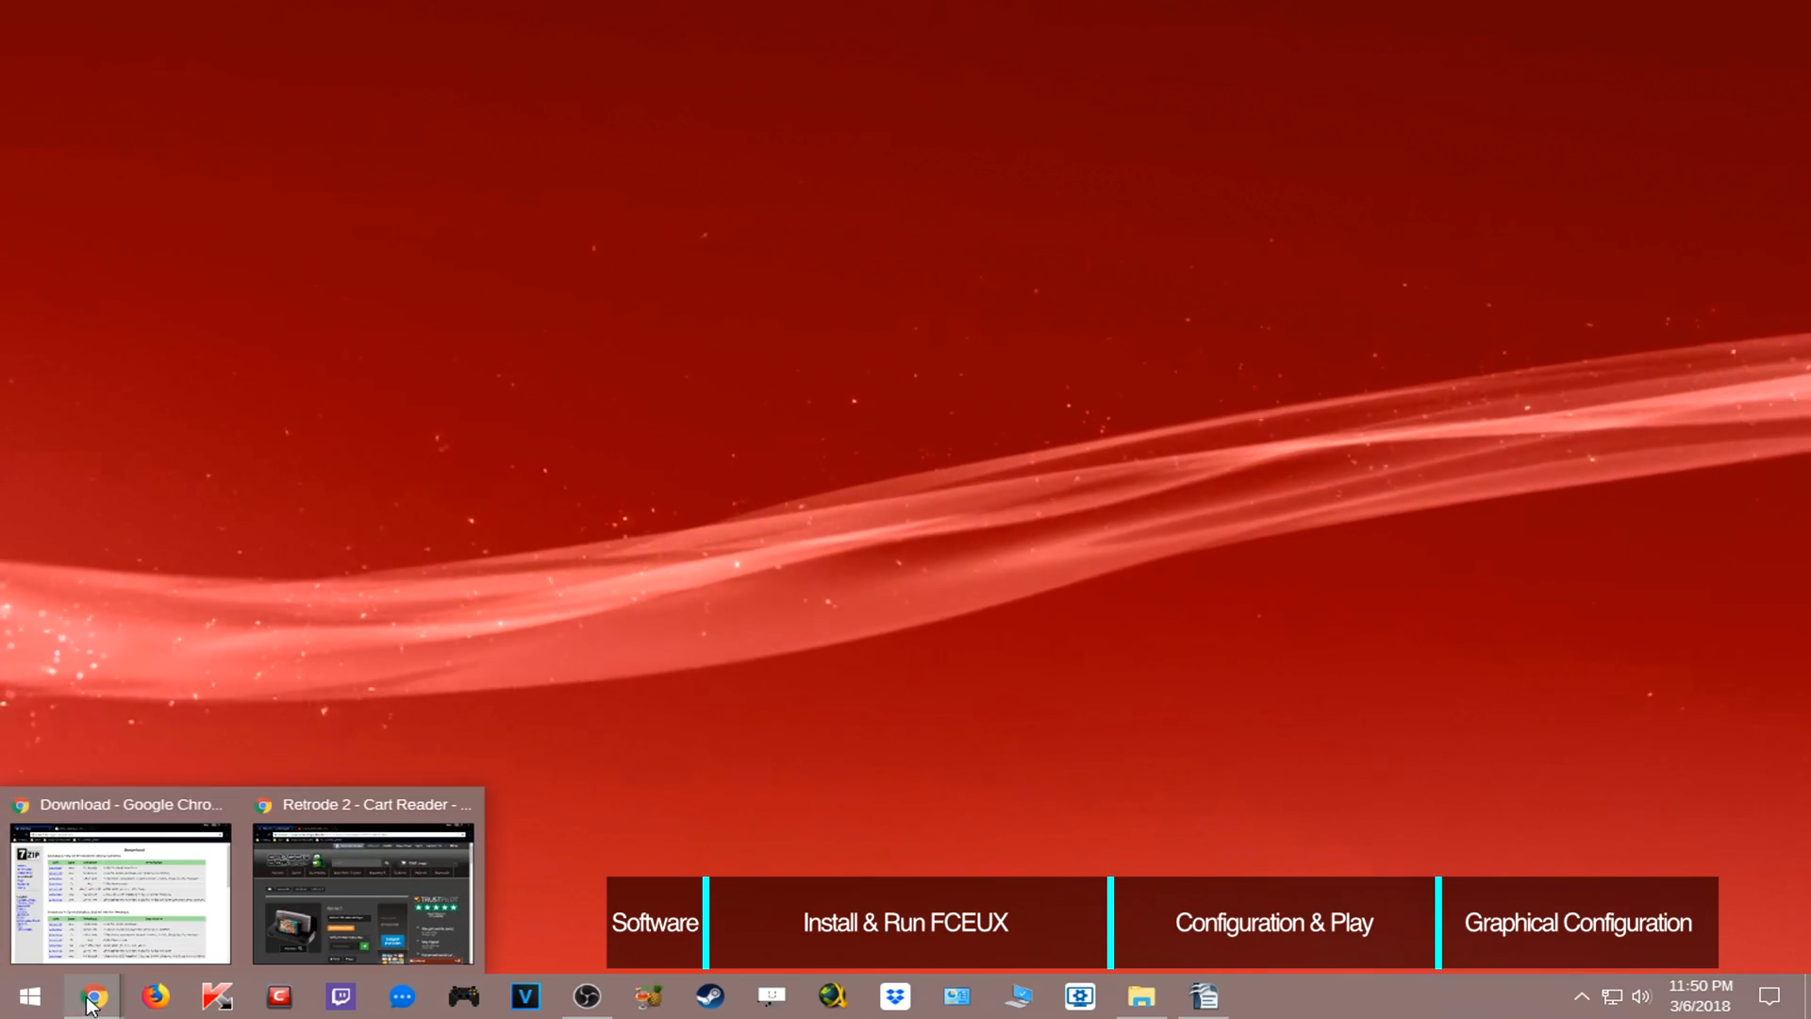
click(145, 915)
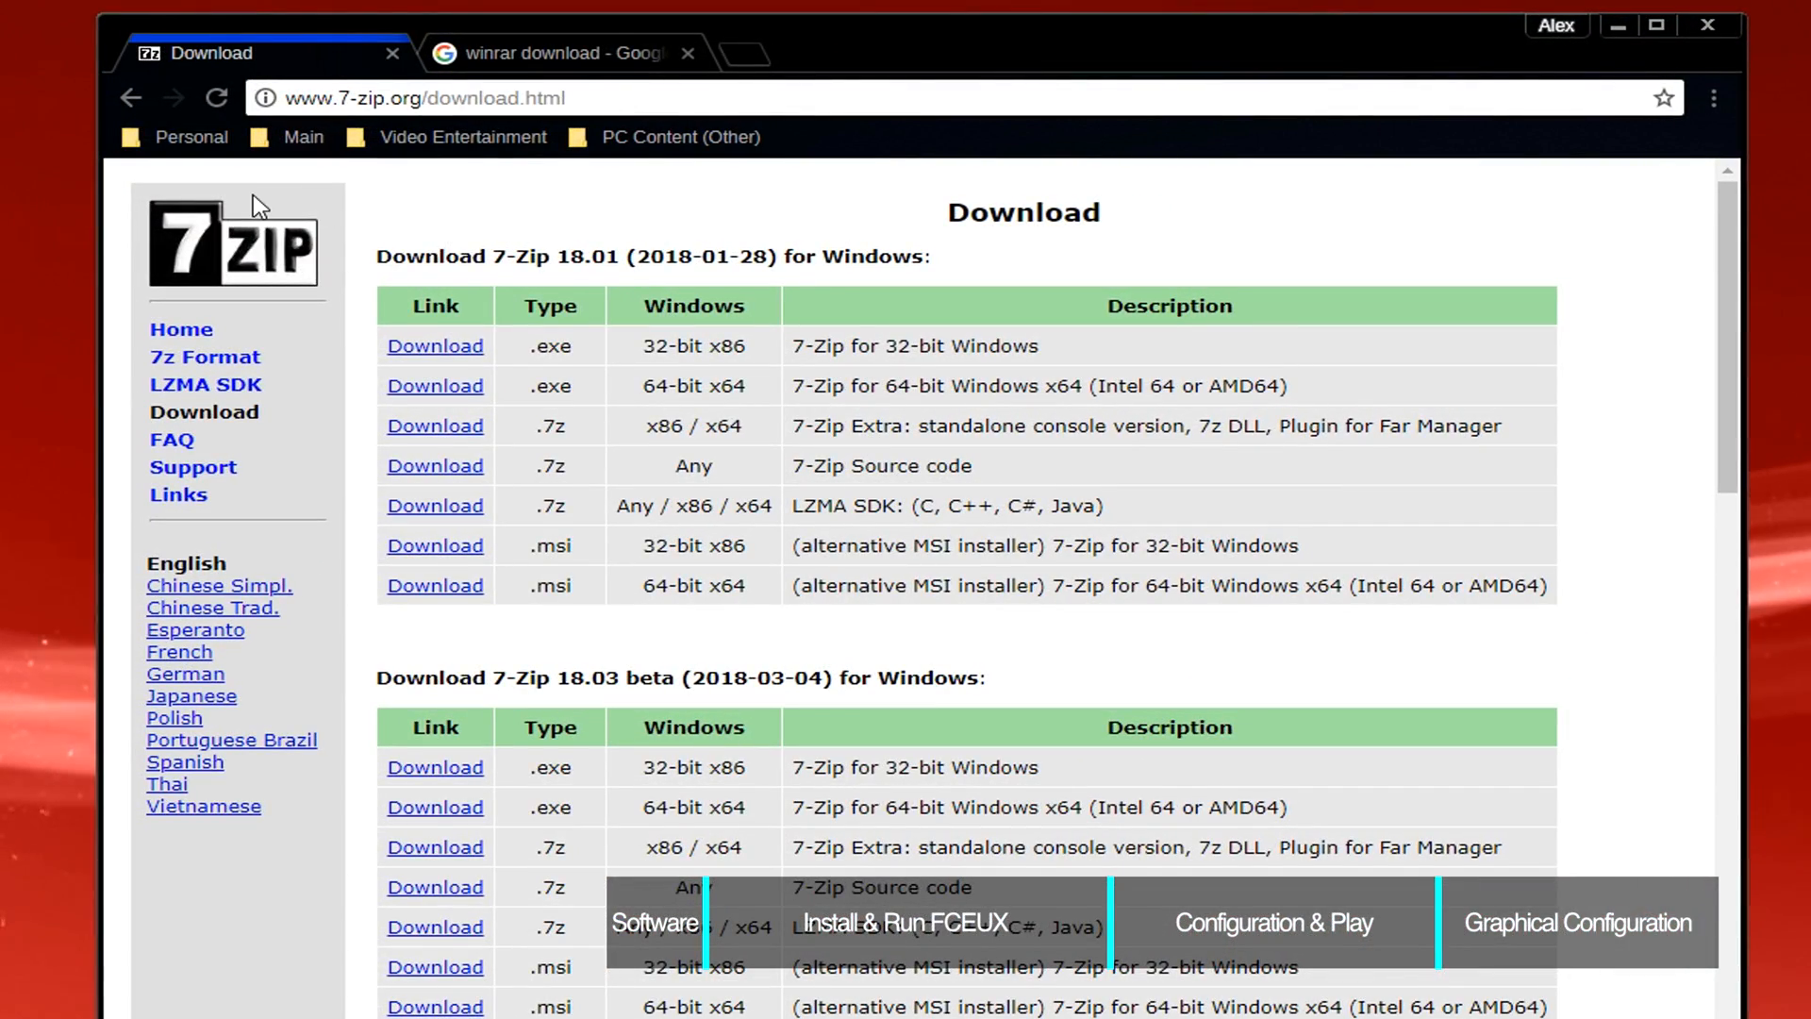
click(392, 53)
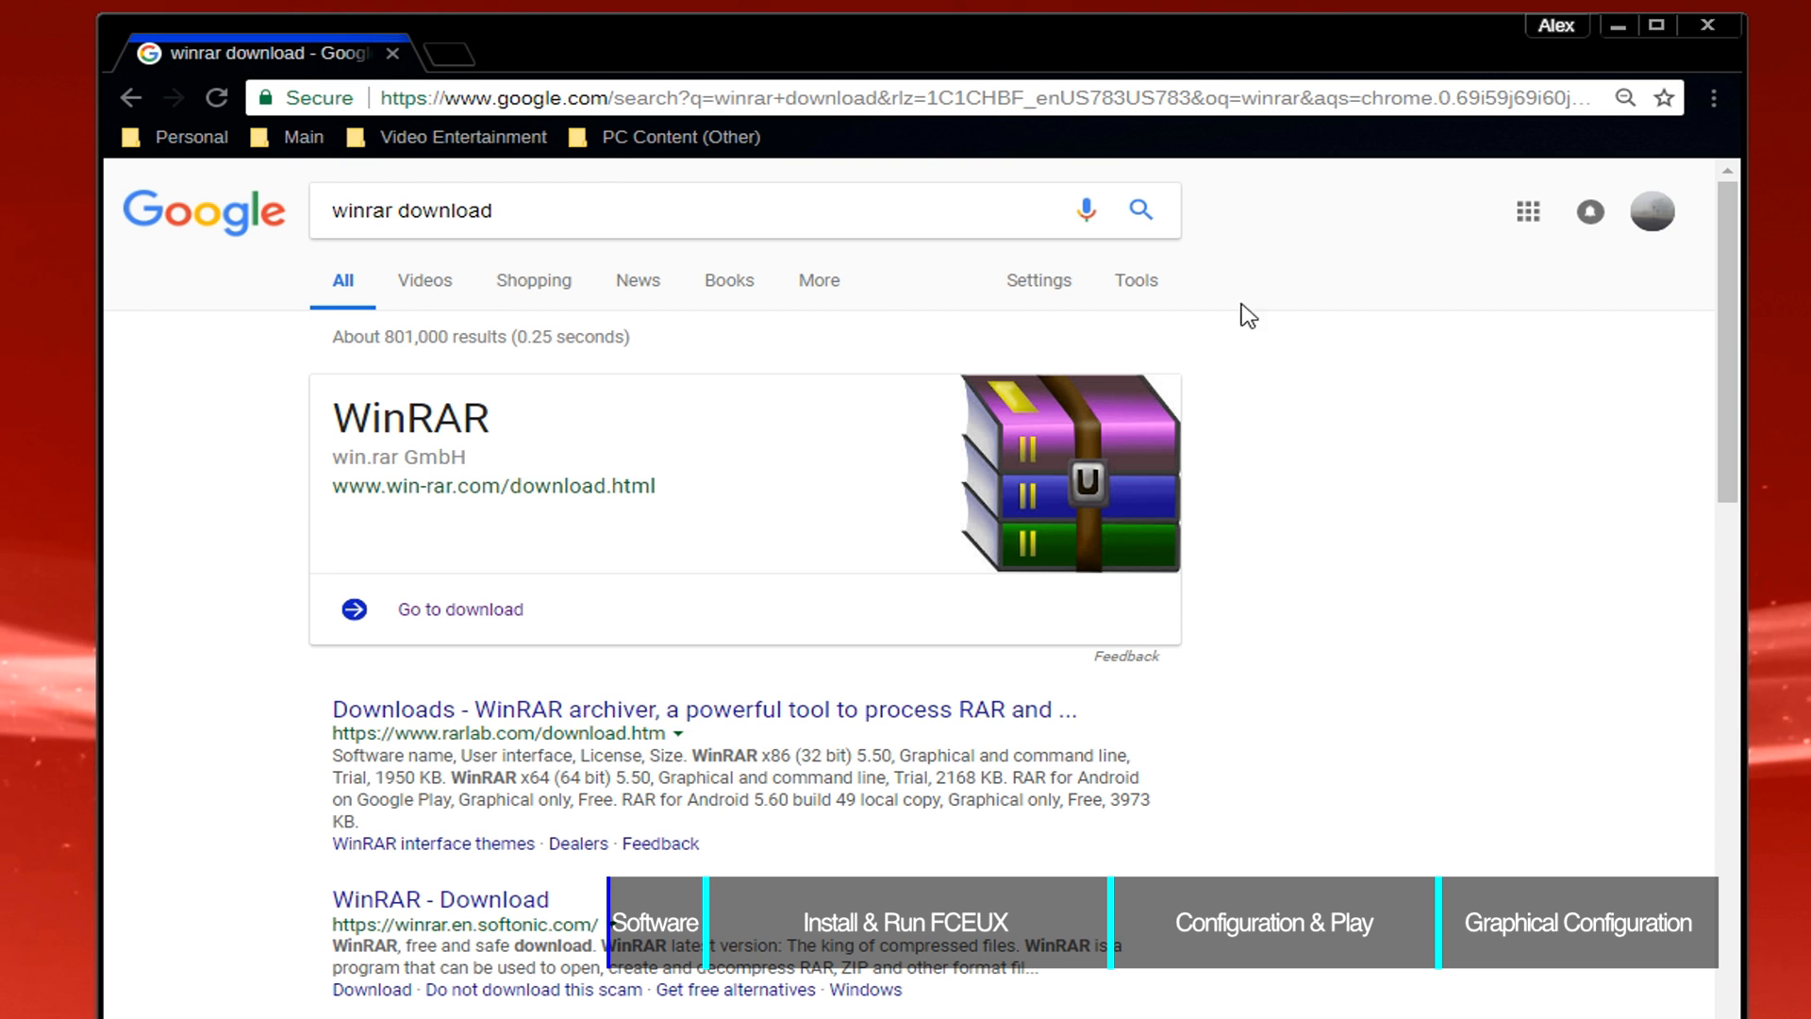
click(1707, 26)
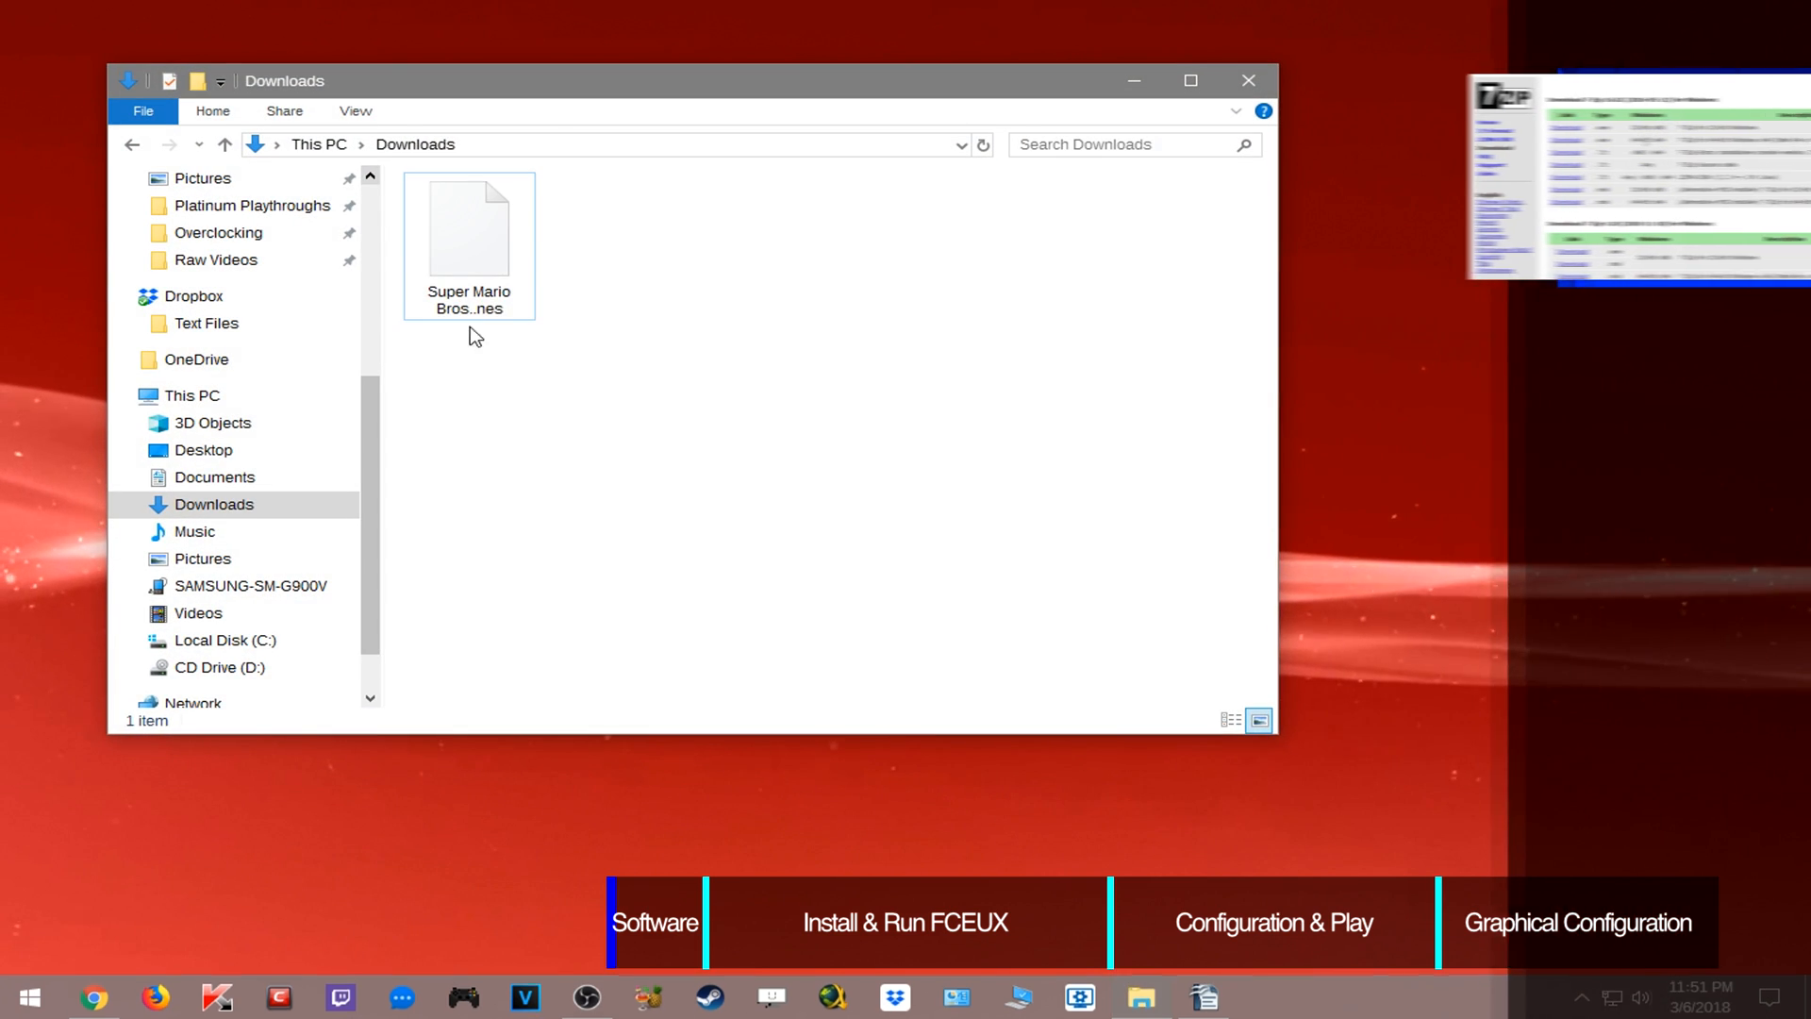
Step: Select the Super Mario Bros. .nes file in the Downloads folder and switch to the browser window with the Retrode 2 page
click(528, 300)
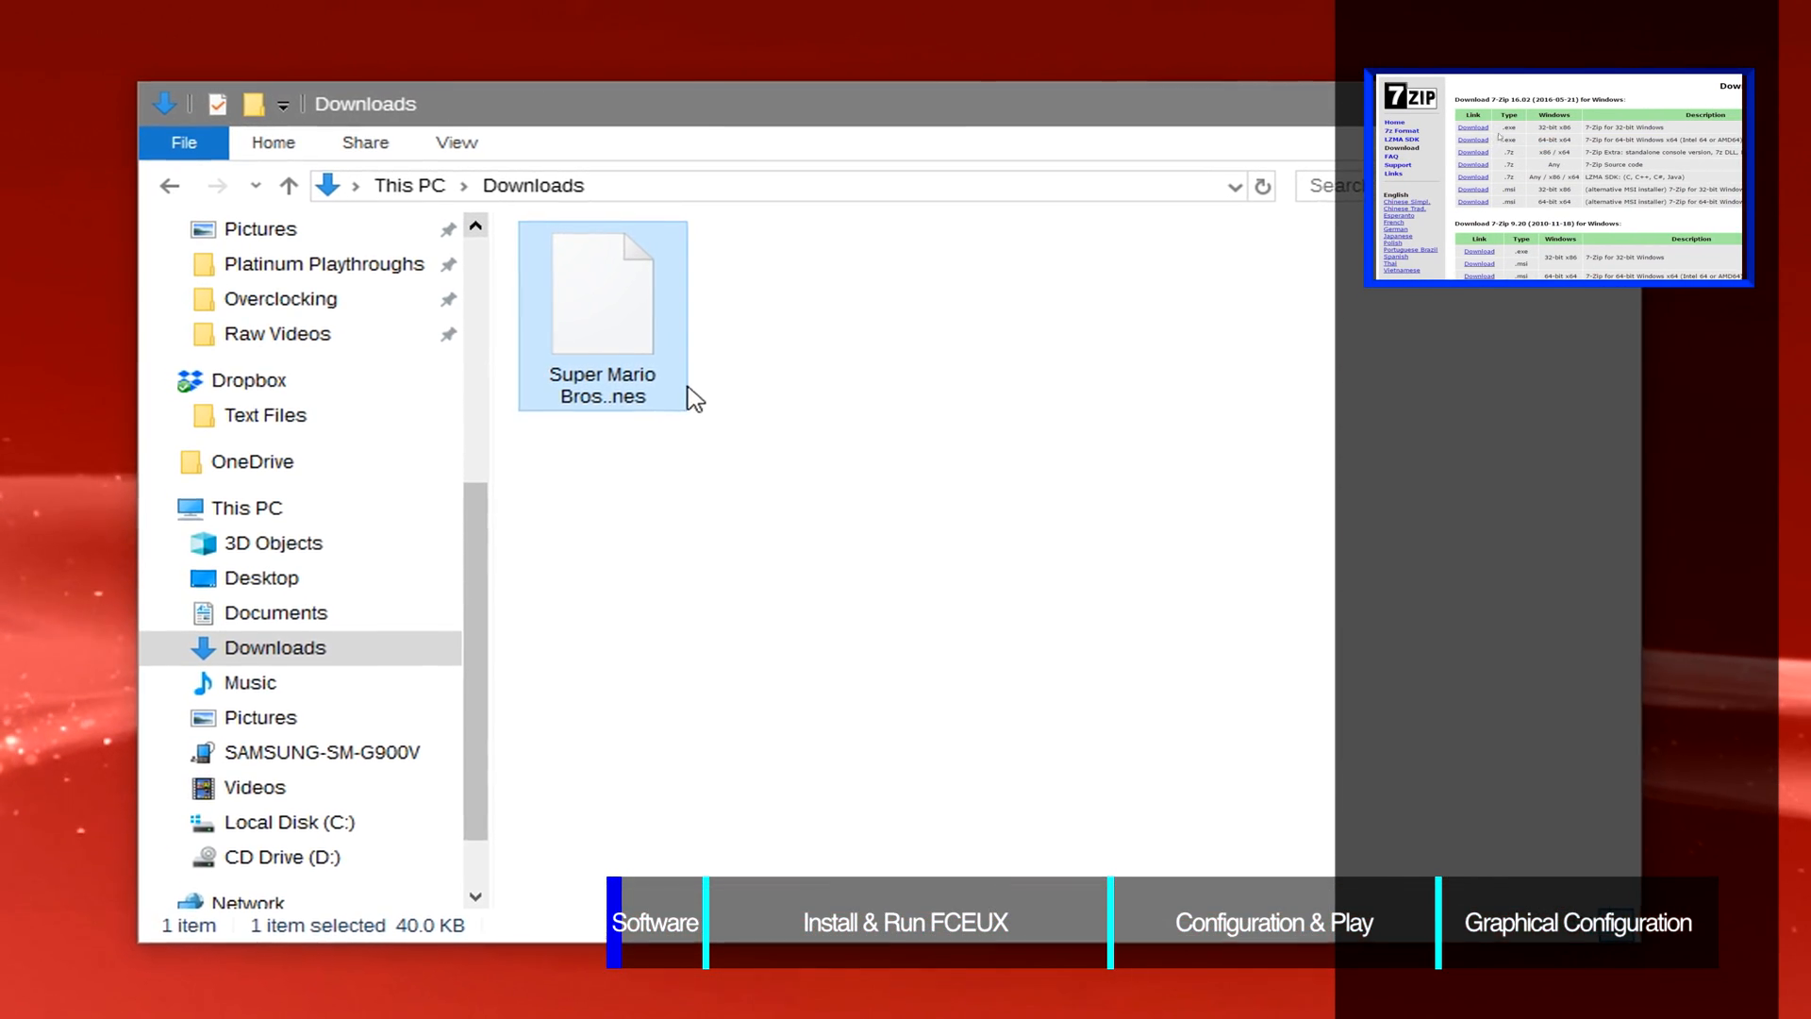
key(alt+Tab)
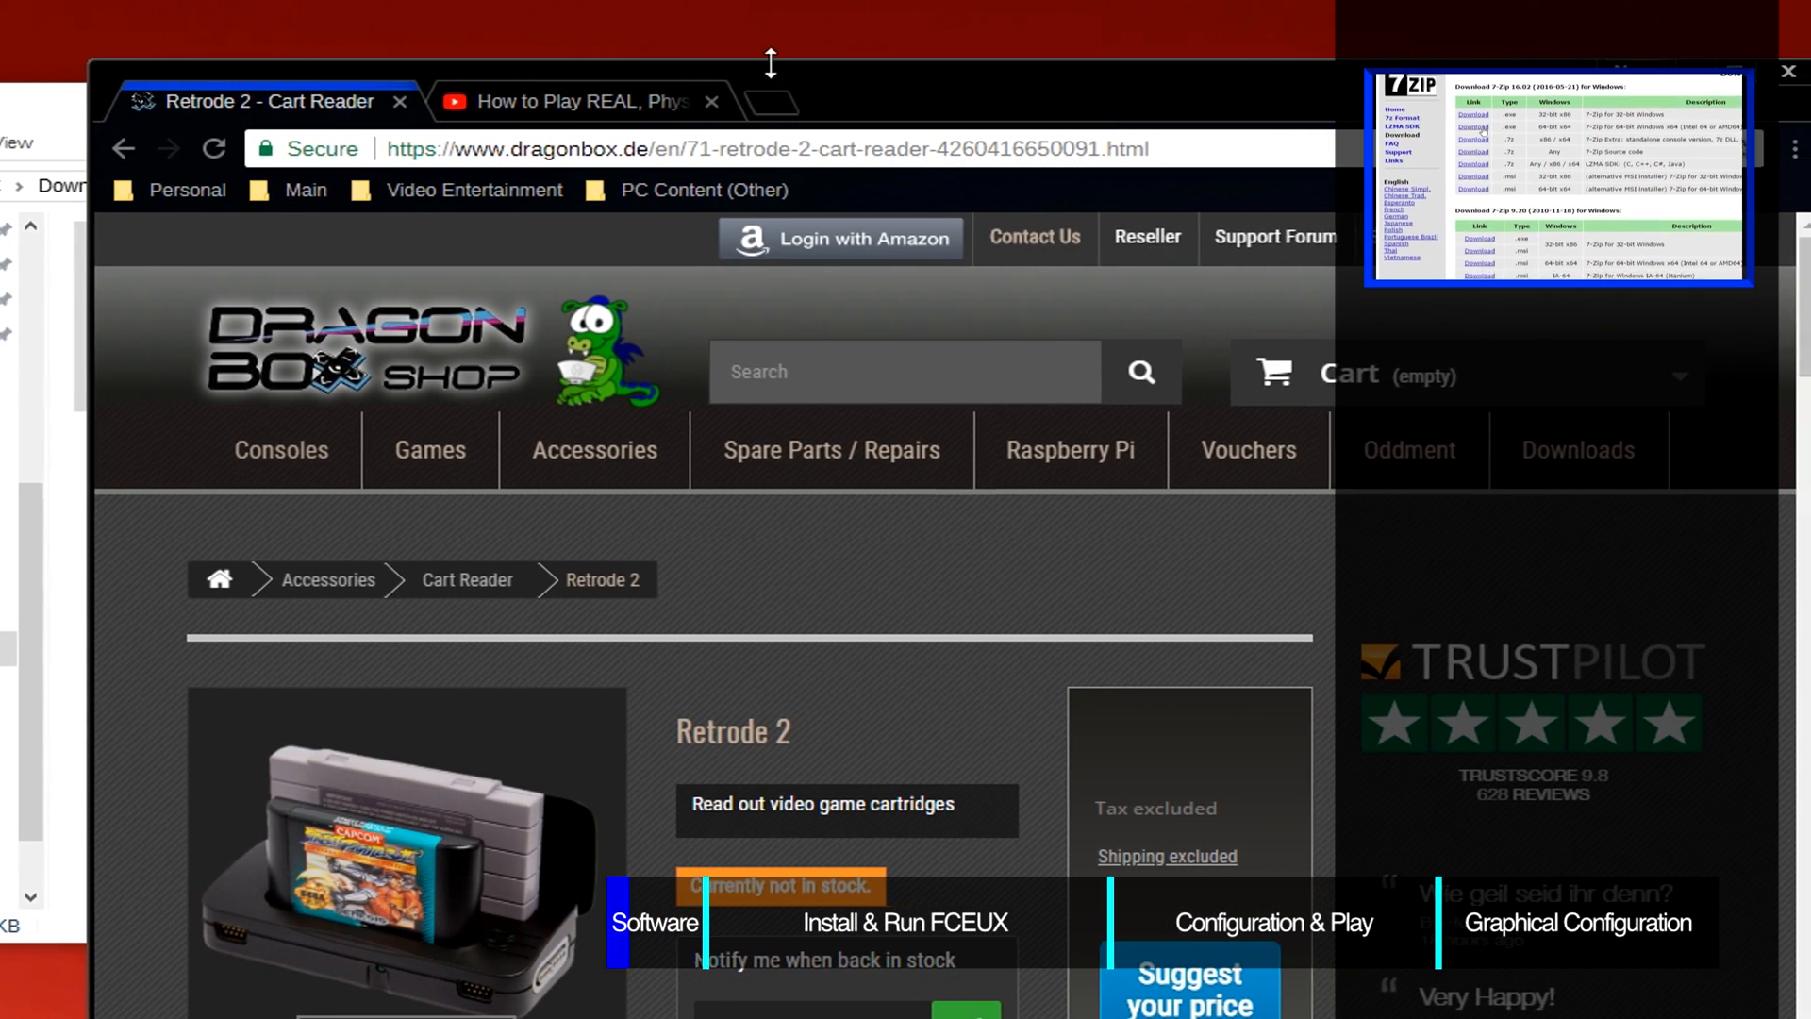
click(772, 103)
text(google.com)
key(Return)
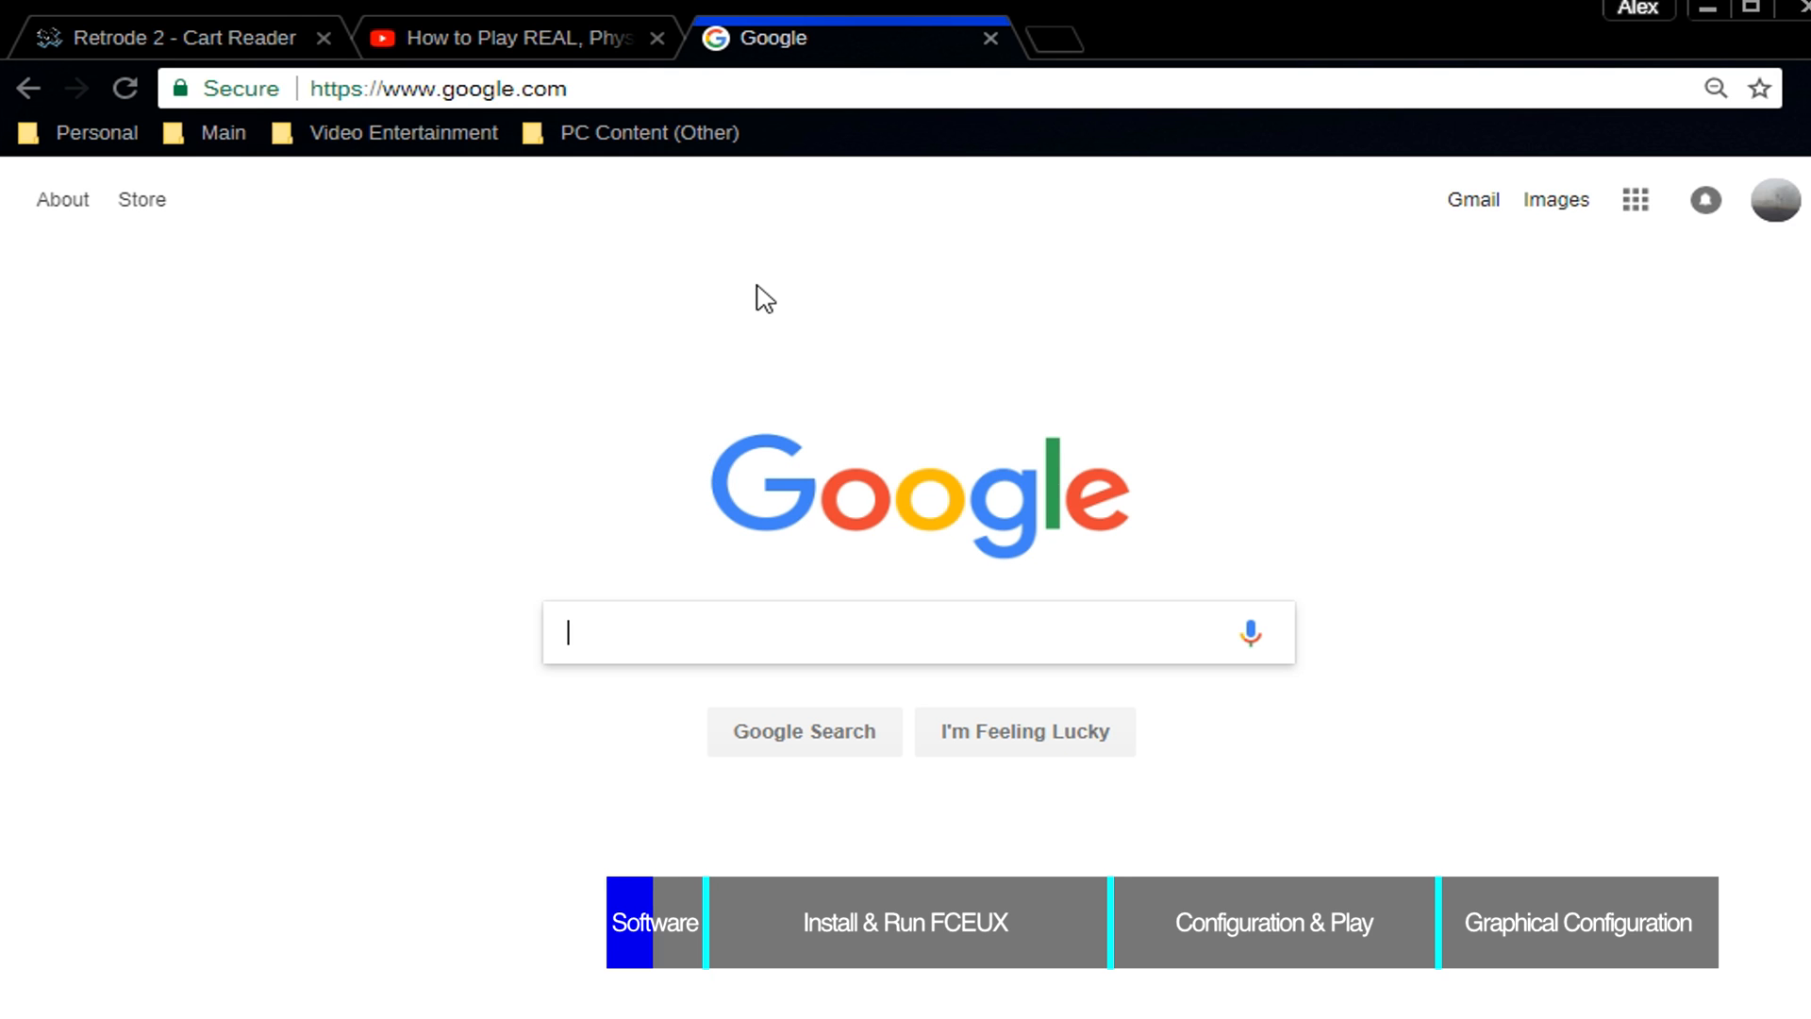
click(989, 39)
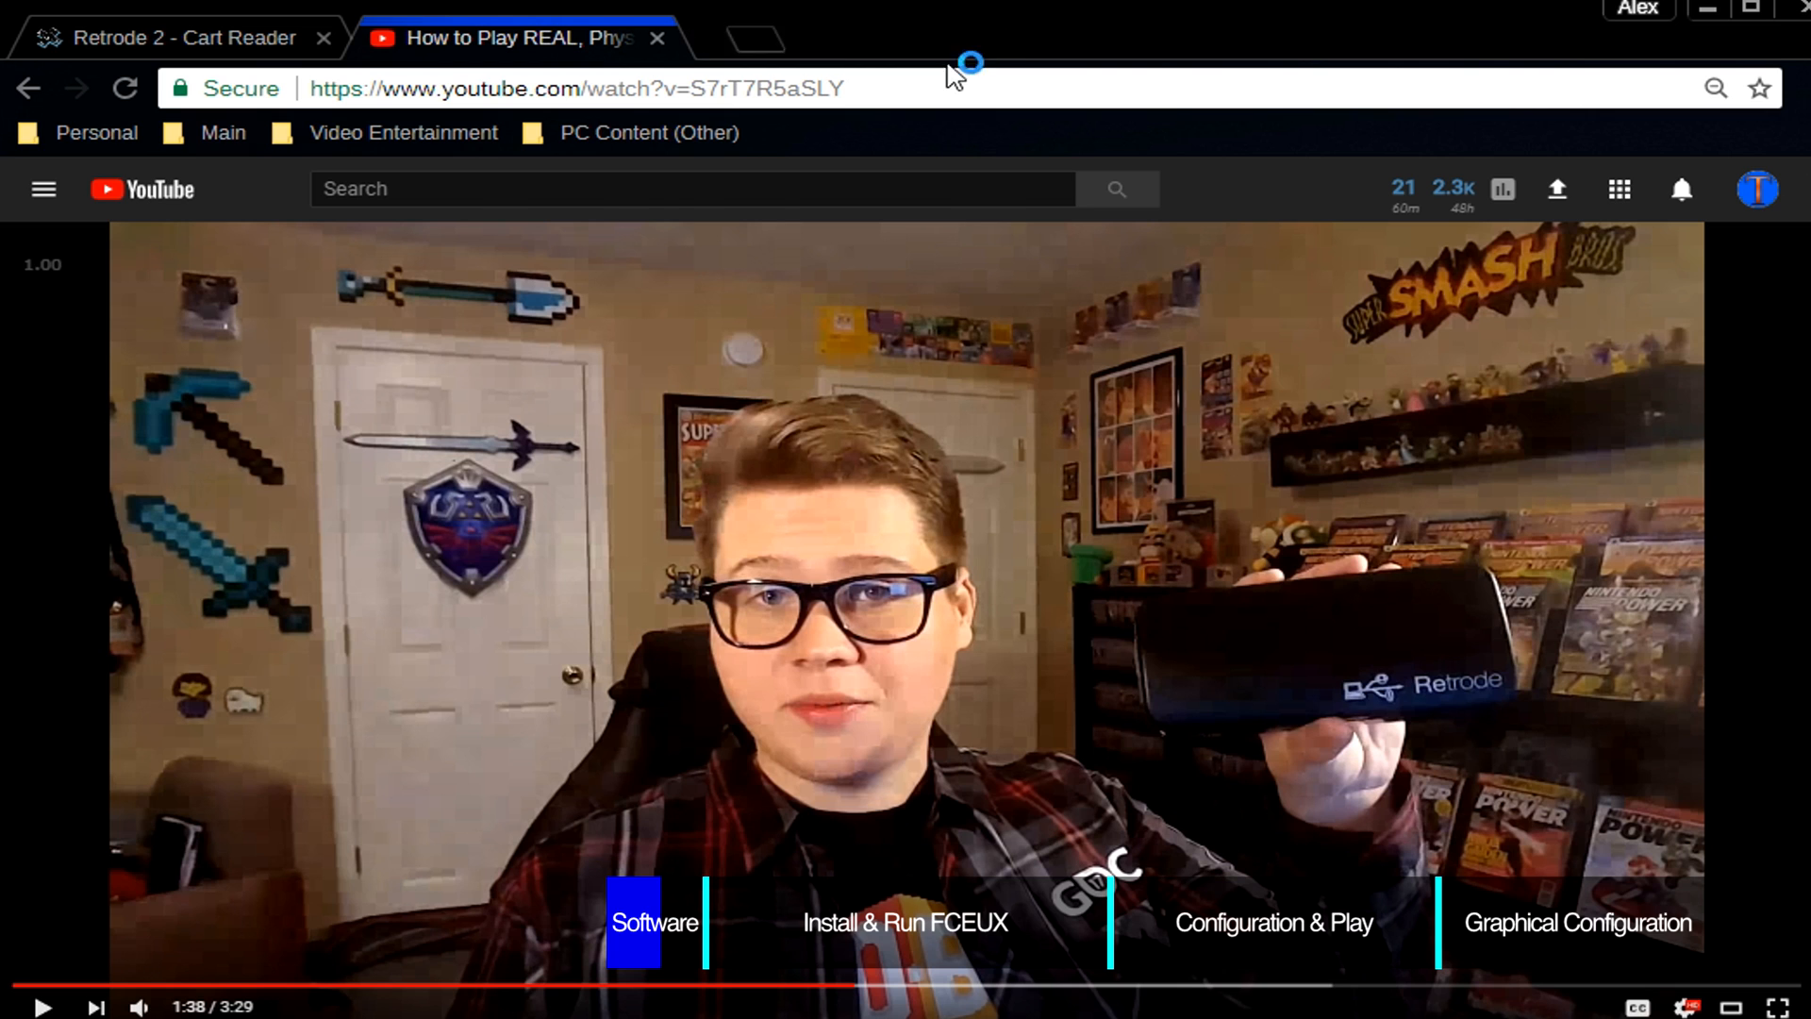
Step: Examine the Retrode 2 cart reader's product page on the DragonBox Shop site
click(105, 32)
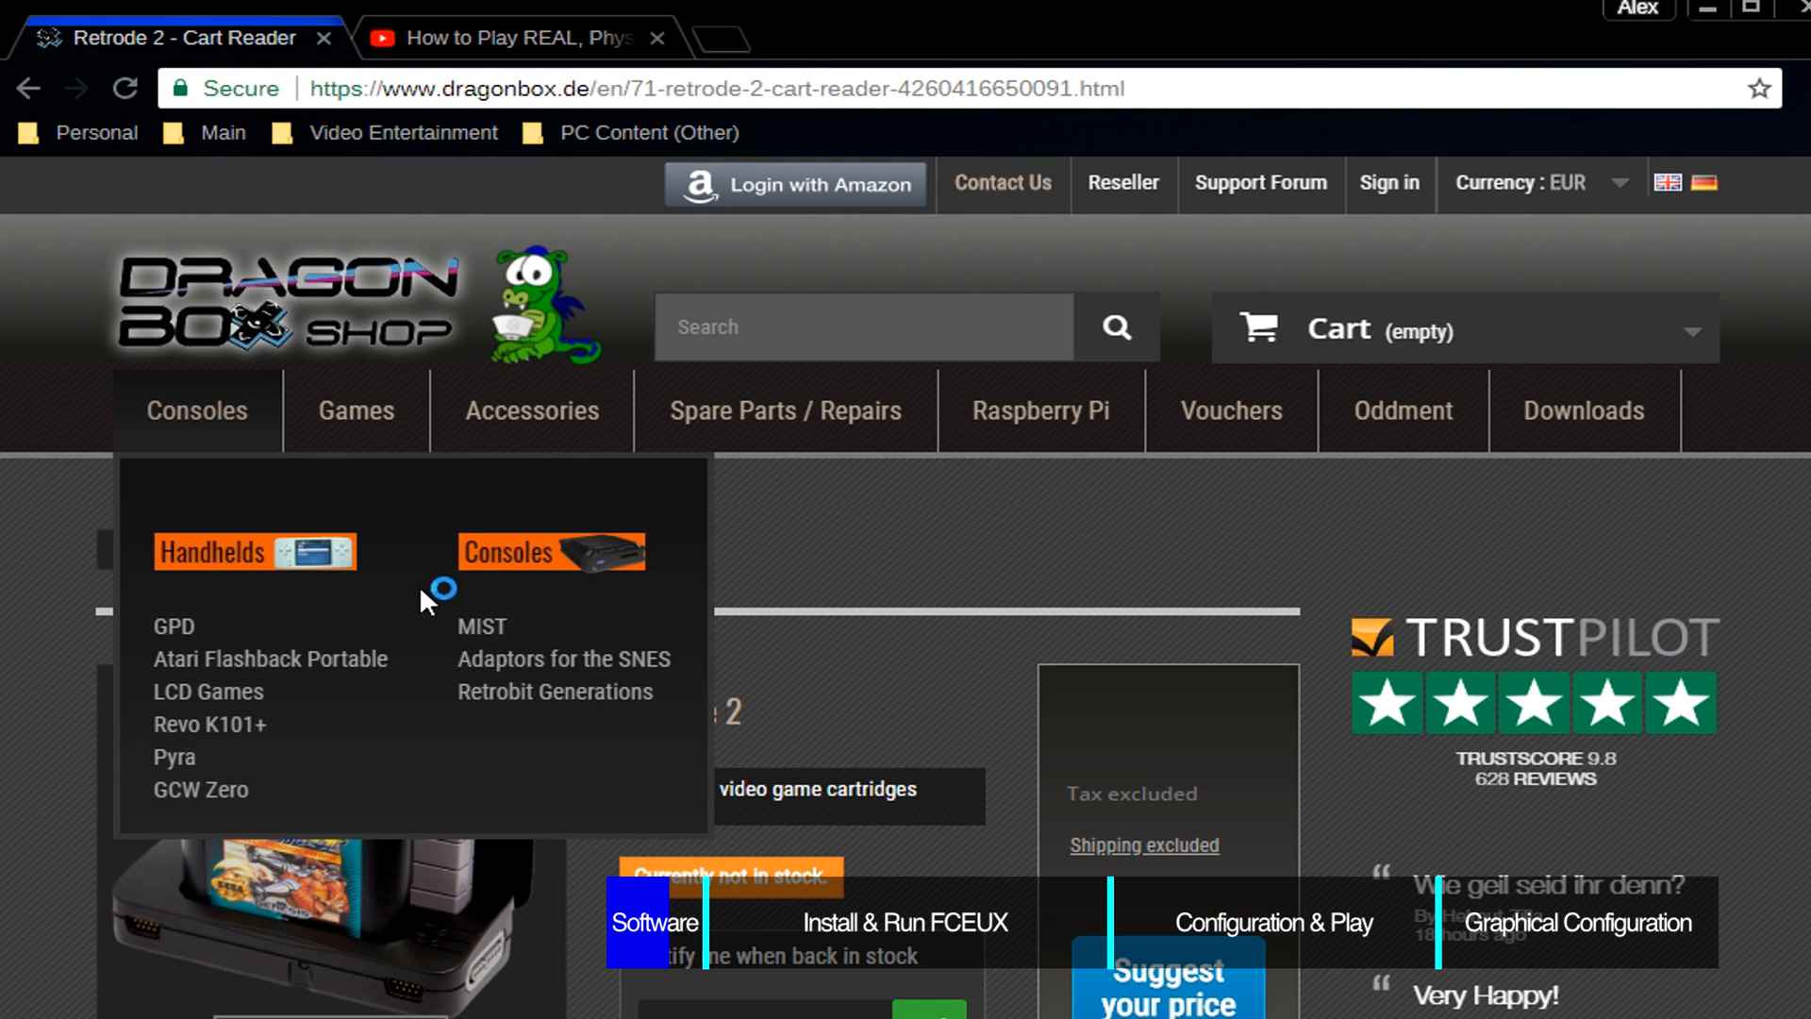
scroll(1246, 604, down, 3)
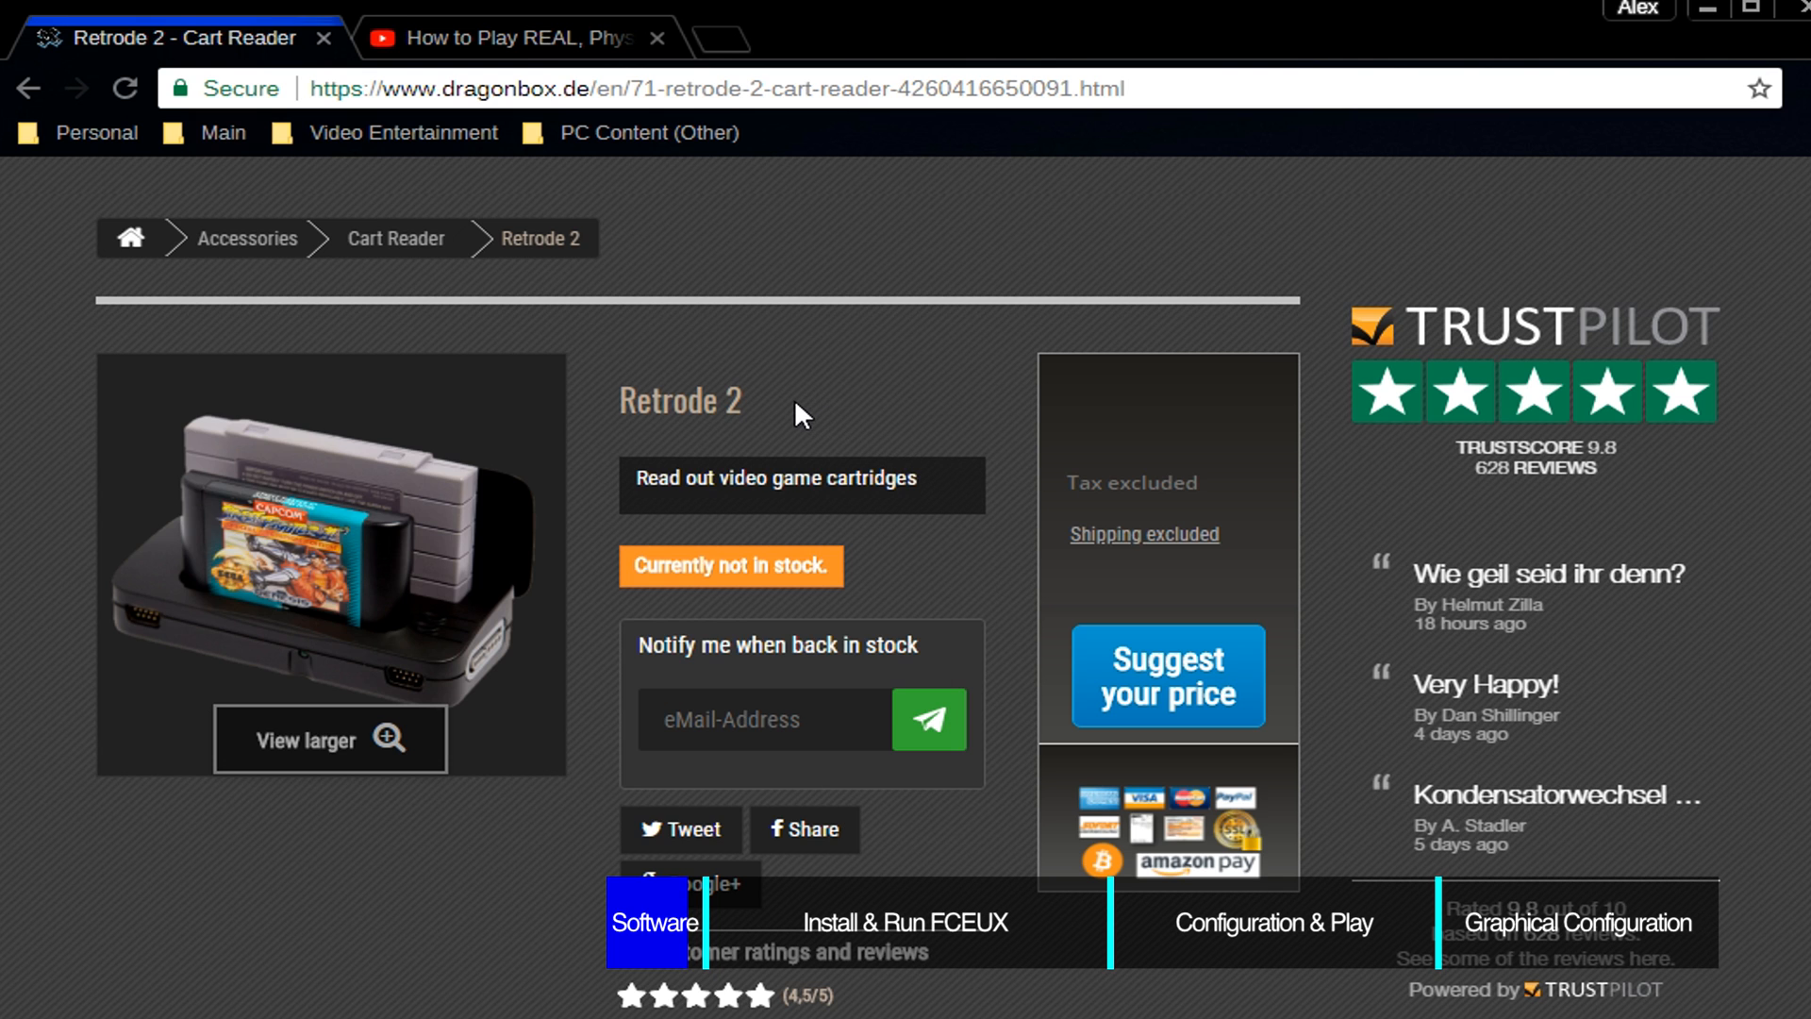
click(449, 25)
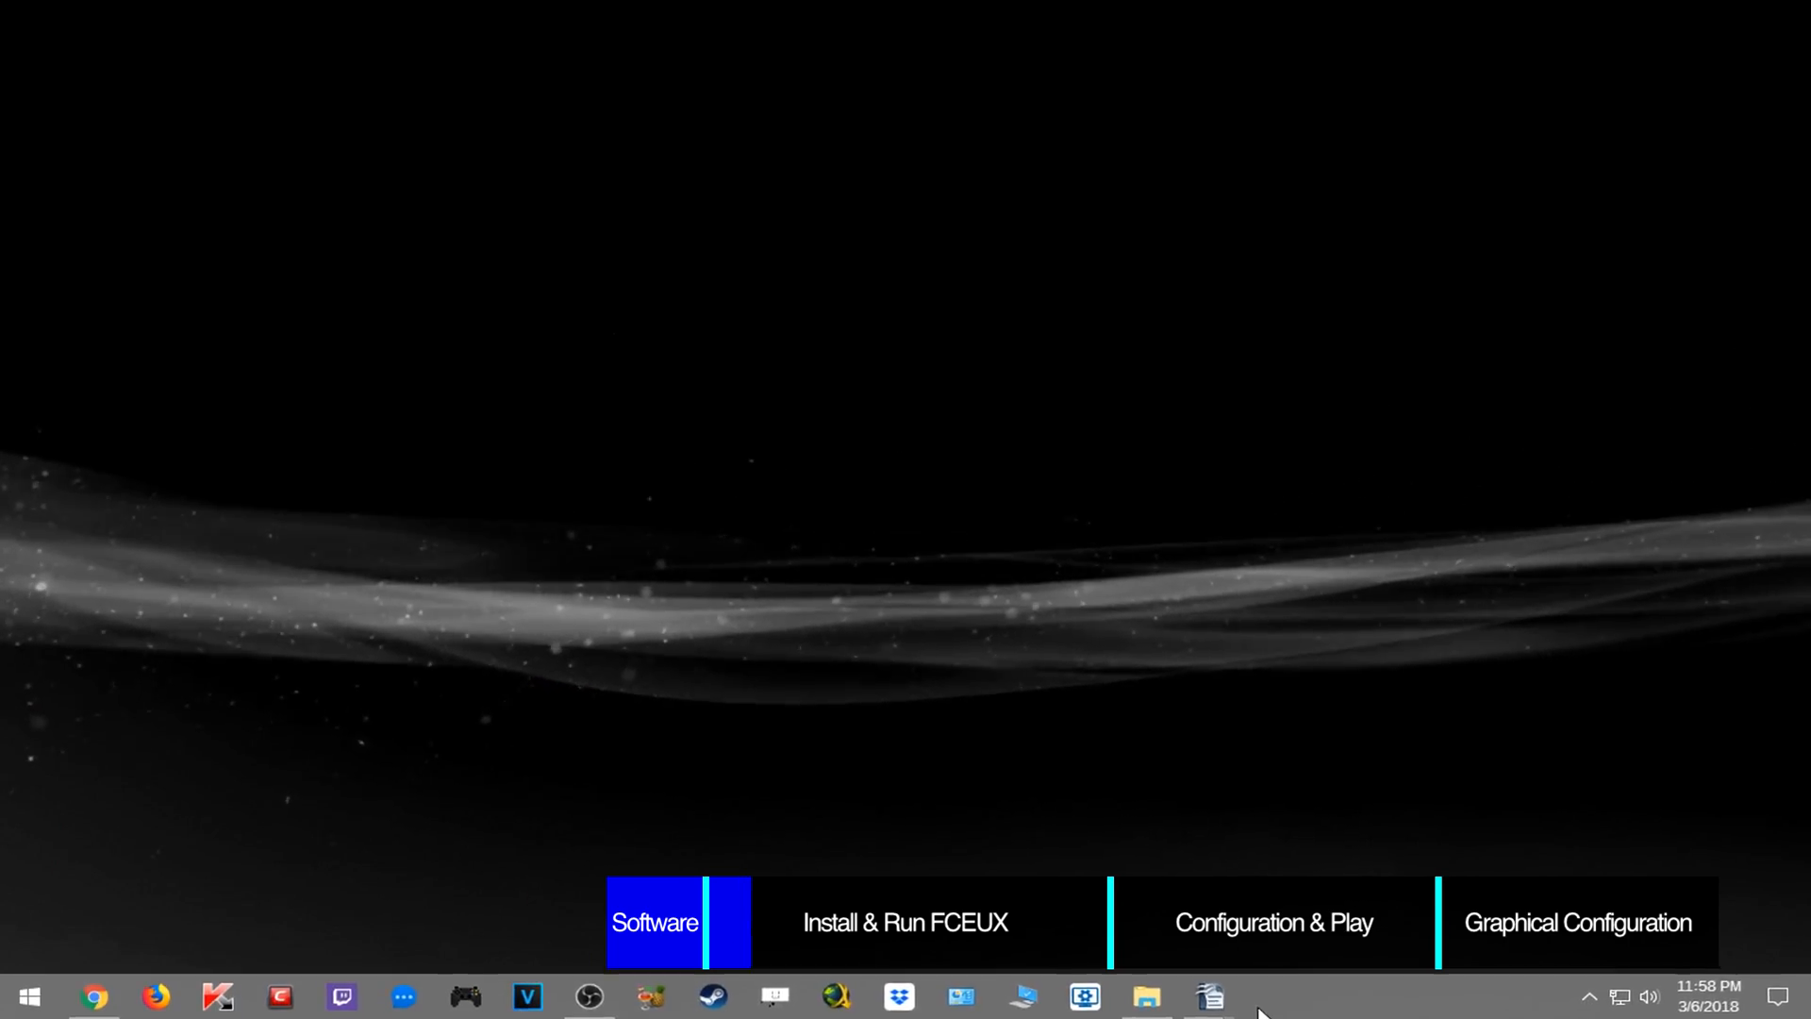
Step: Search the web for "fceux" and open the FCEUX home page
mouse_move(1399, 992)
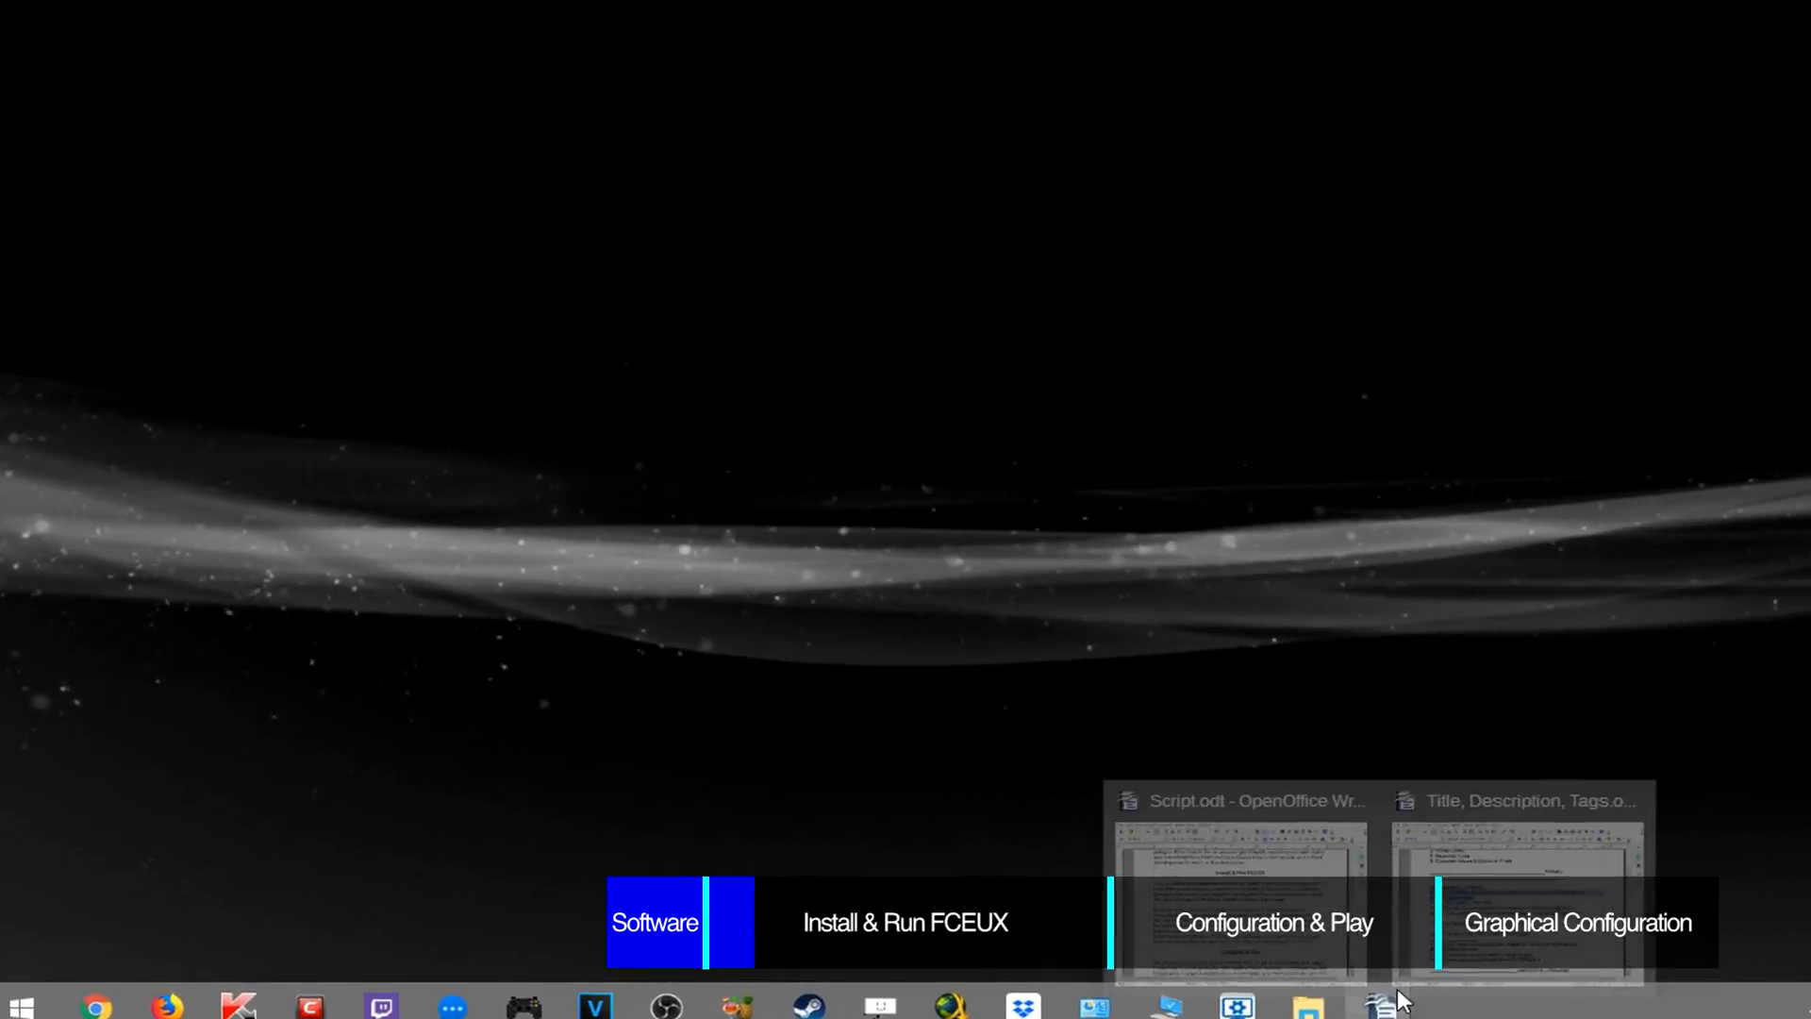
click(1480, 914)
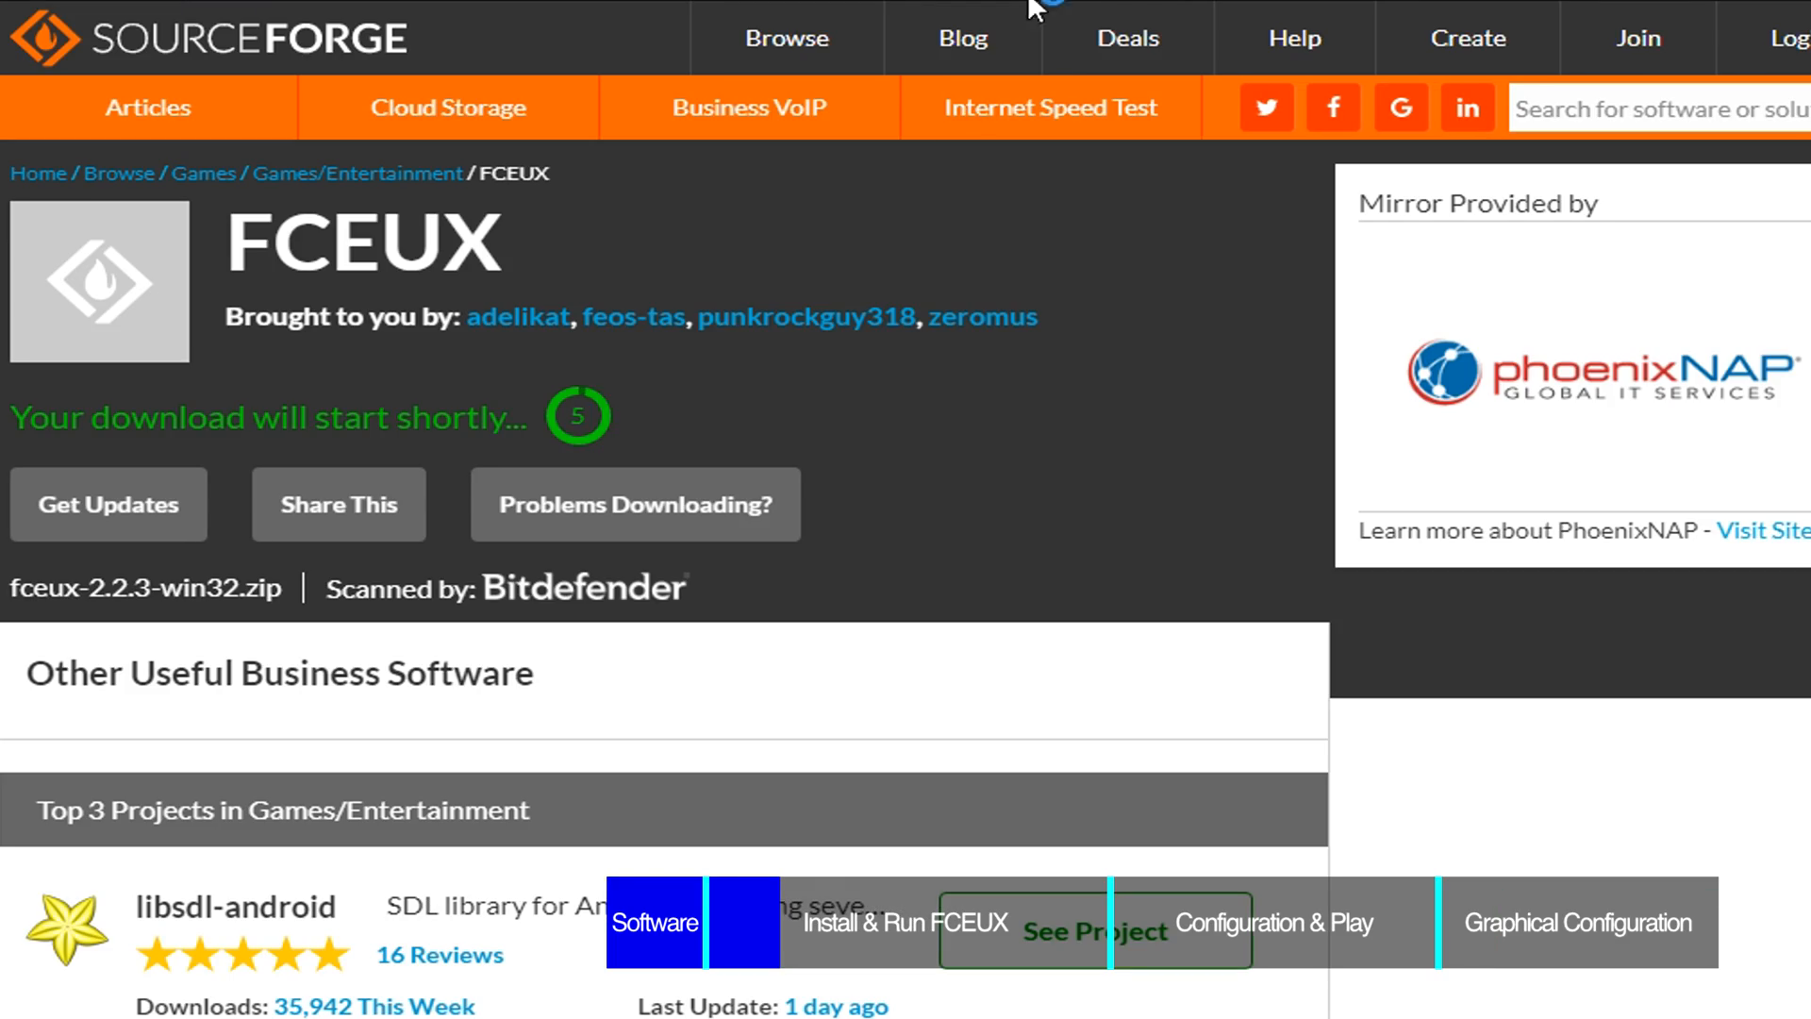
text(fceux)
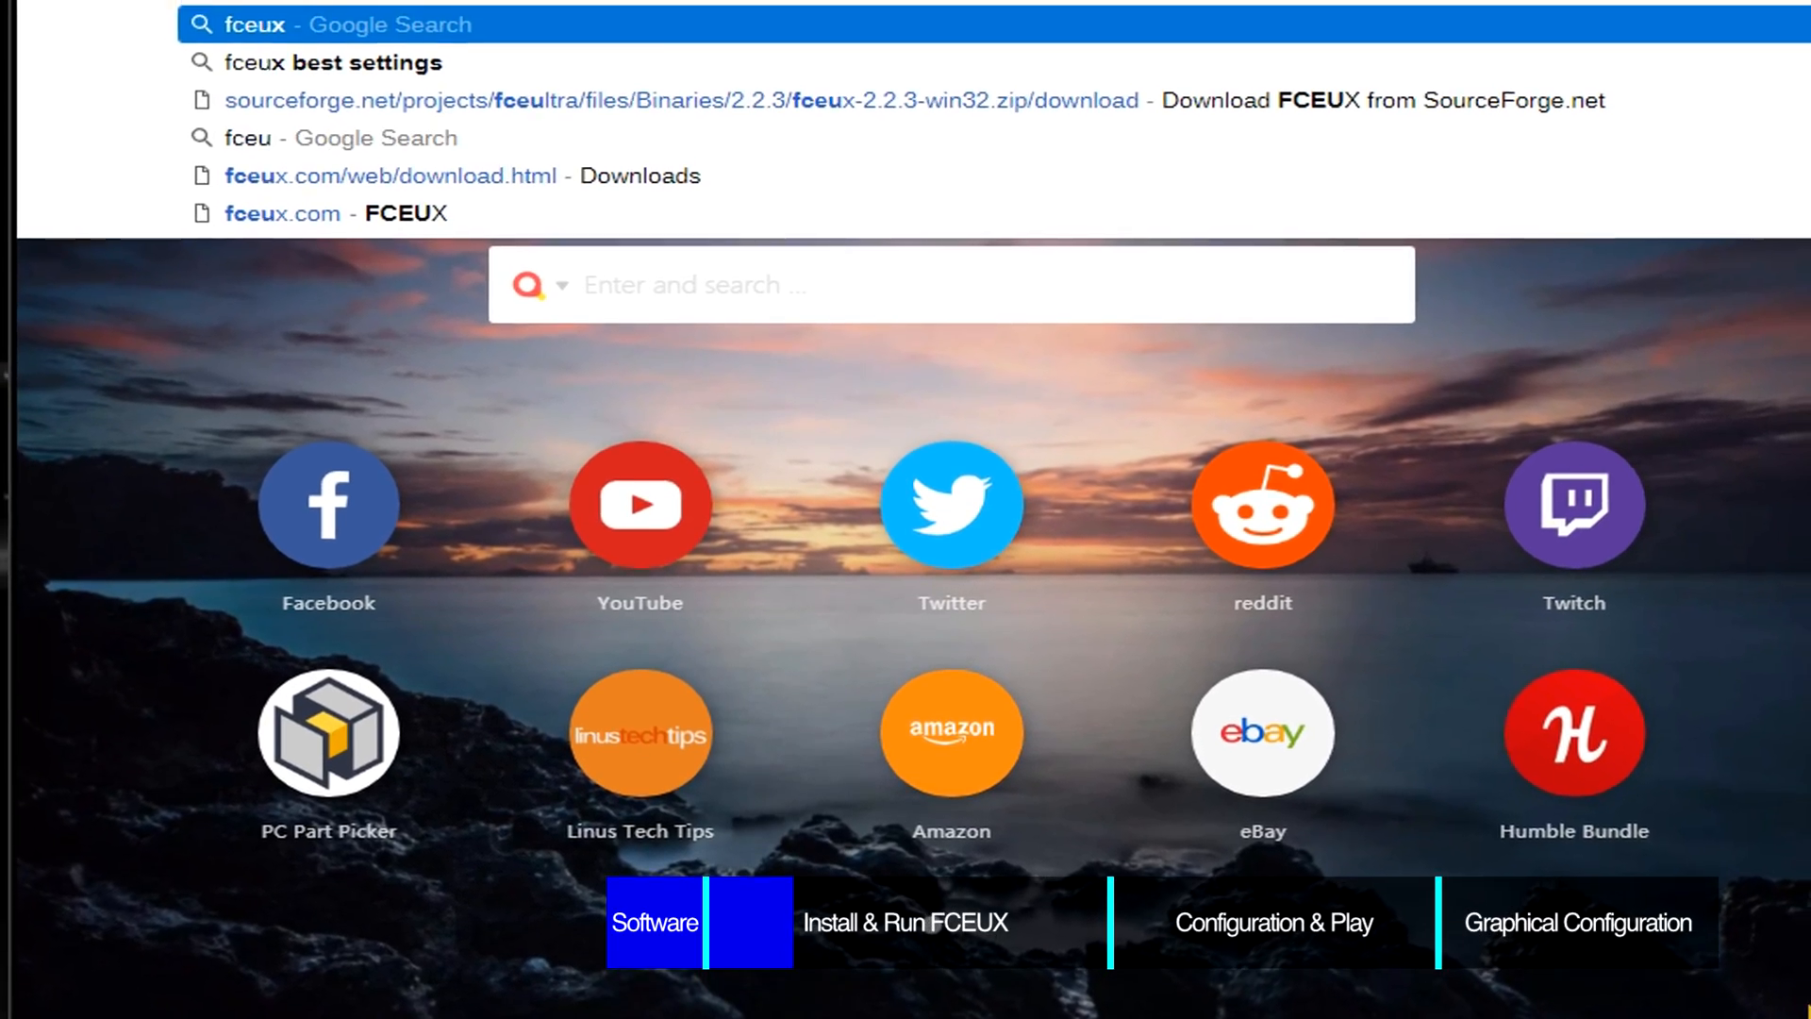
key(Return)
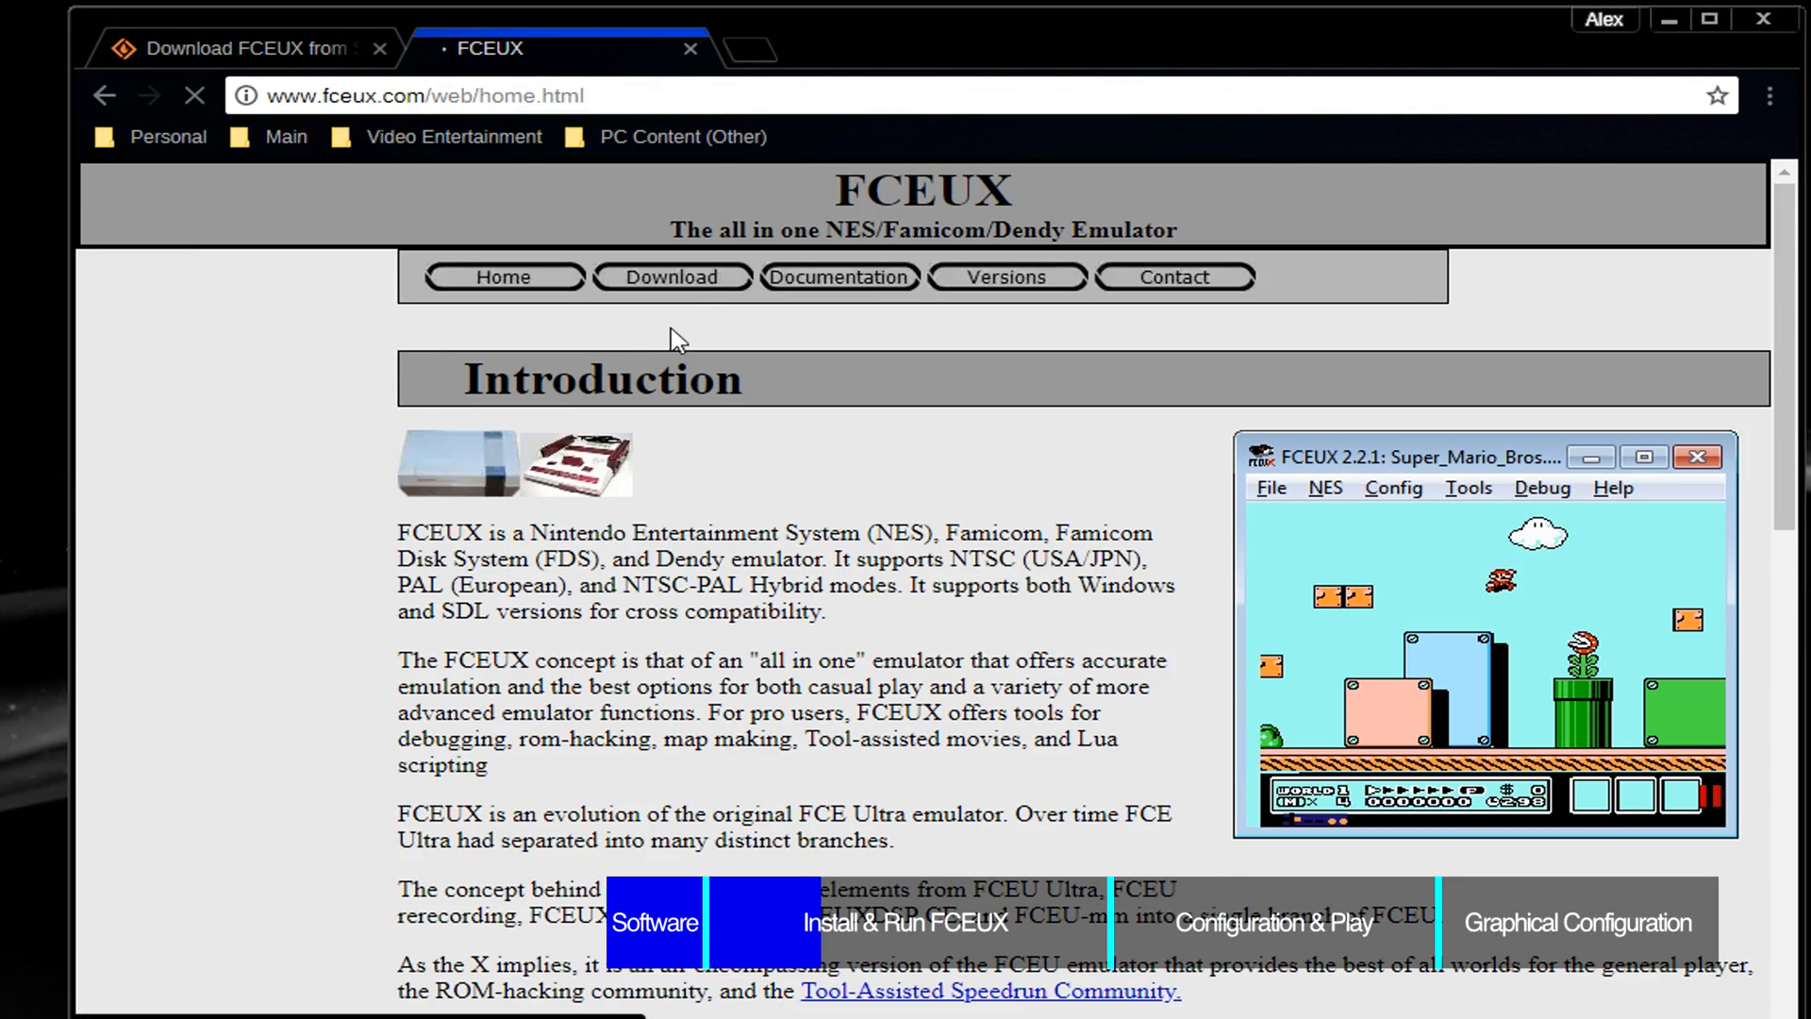
Step: Download the FCEUX 2.2.3 win32 Binary from the FCEUX site's downloads page and minimize the browser
click(703, 288)
scroll(738, 536, down, 6)
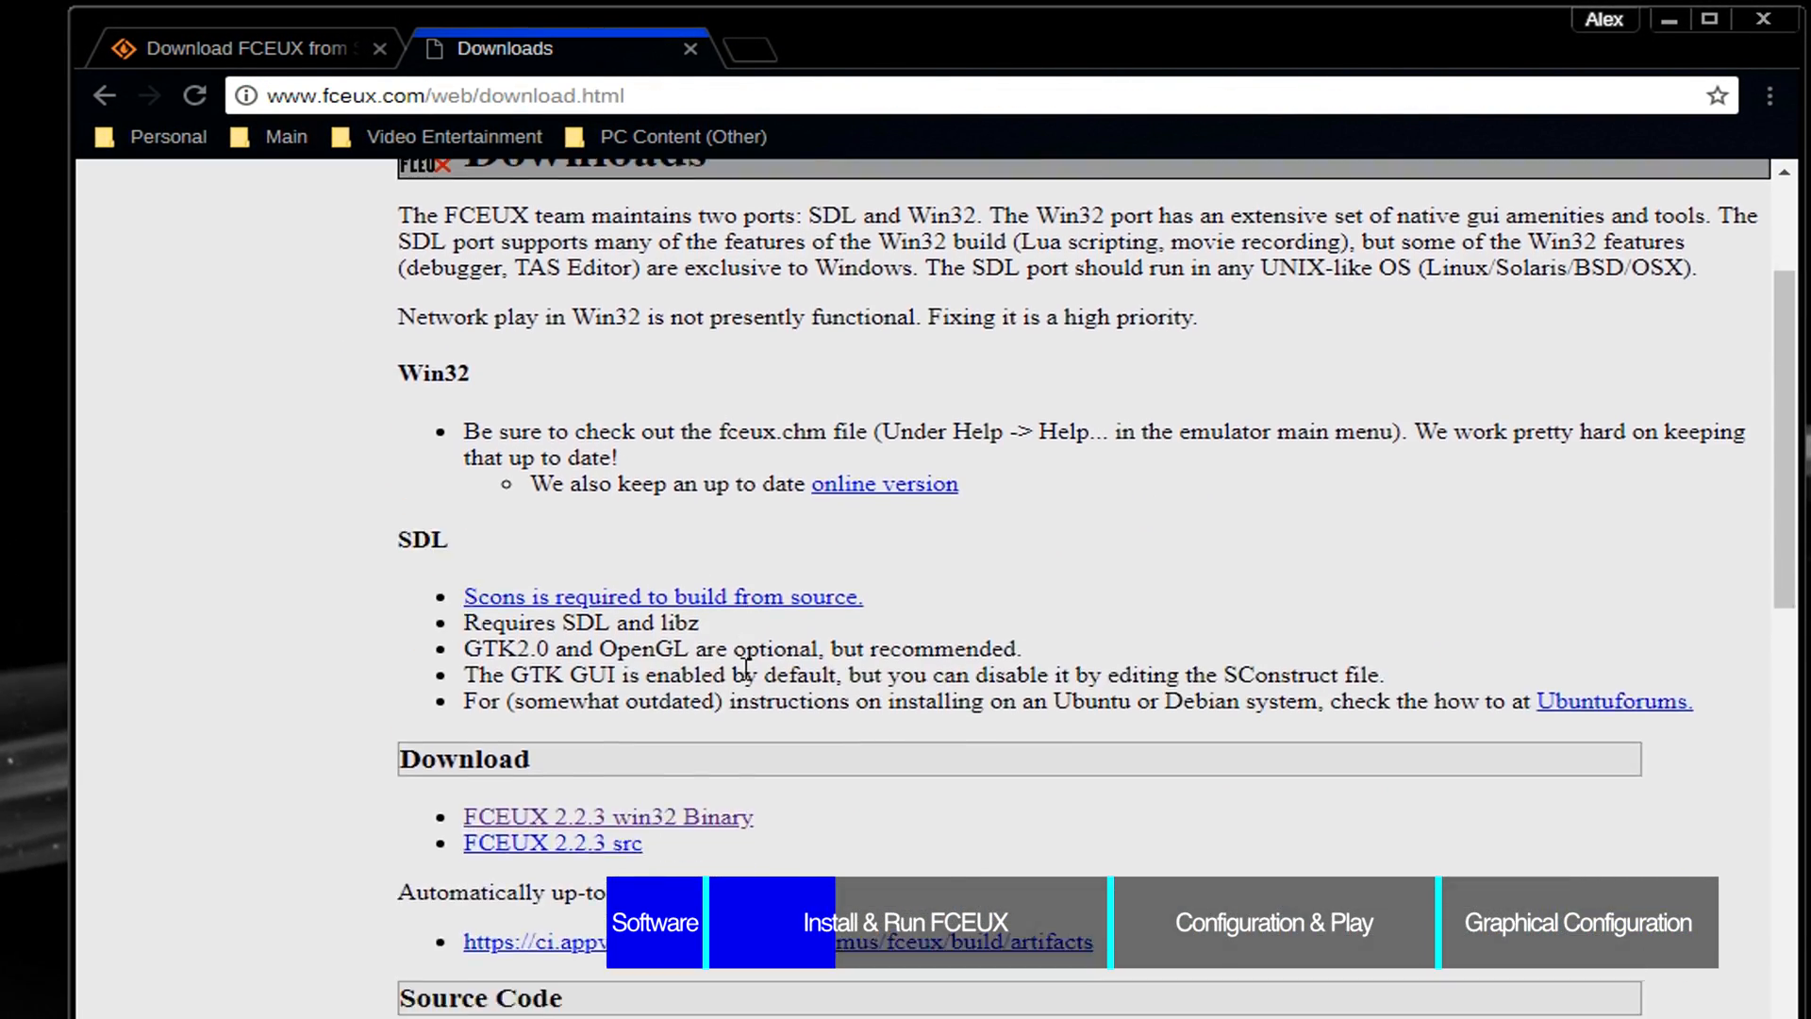
click(695, 476)
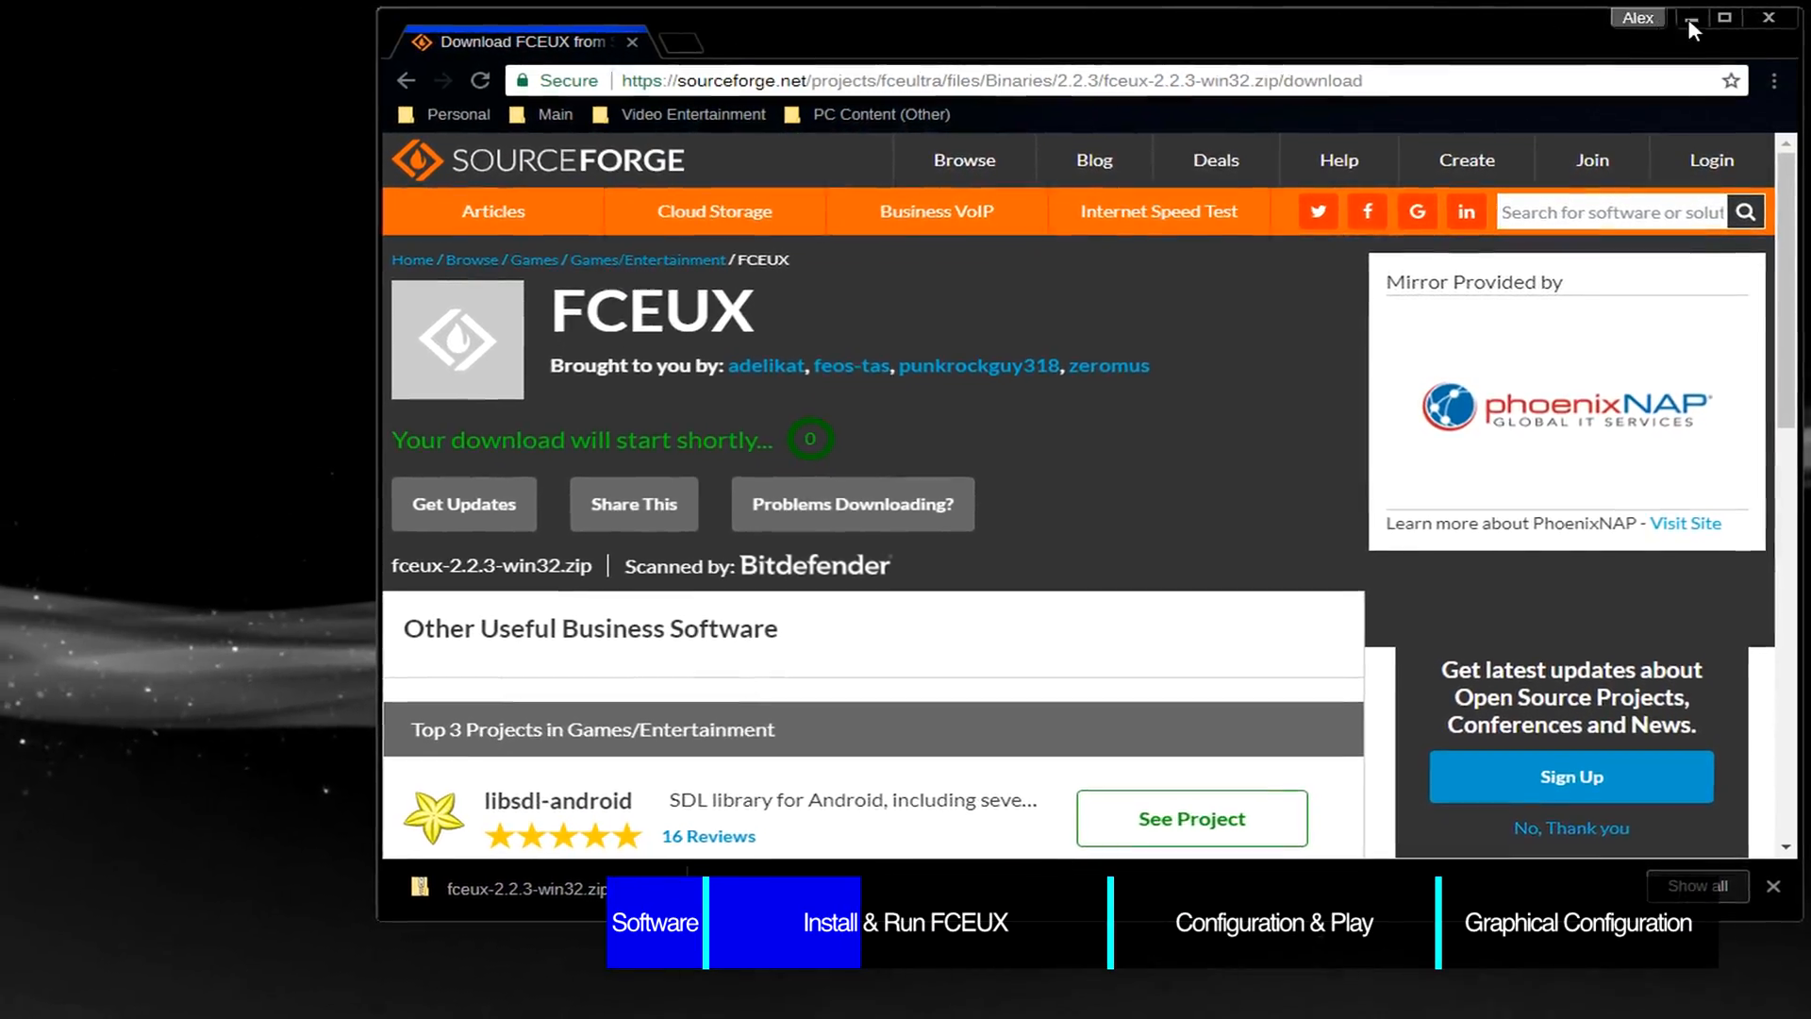
click(1691, 19)
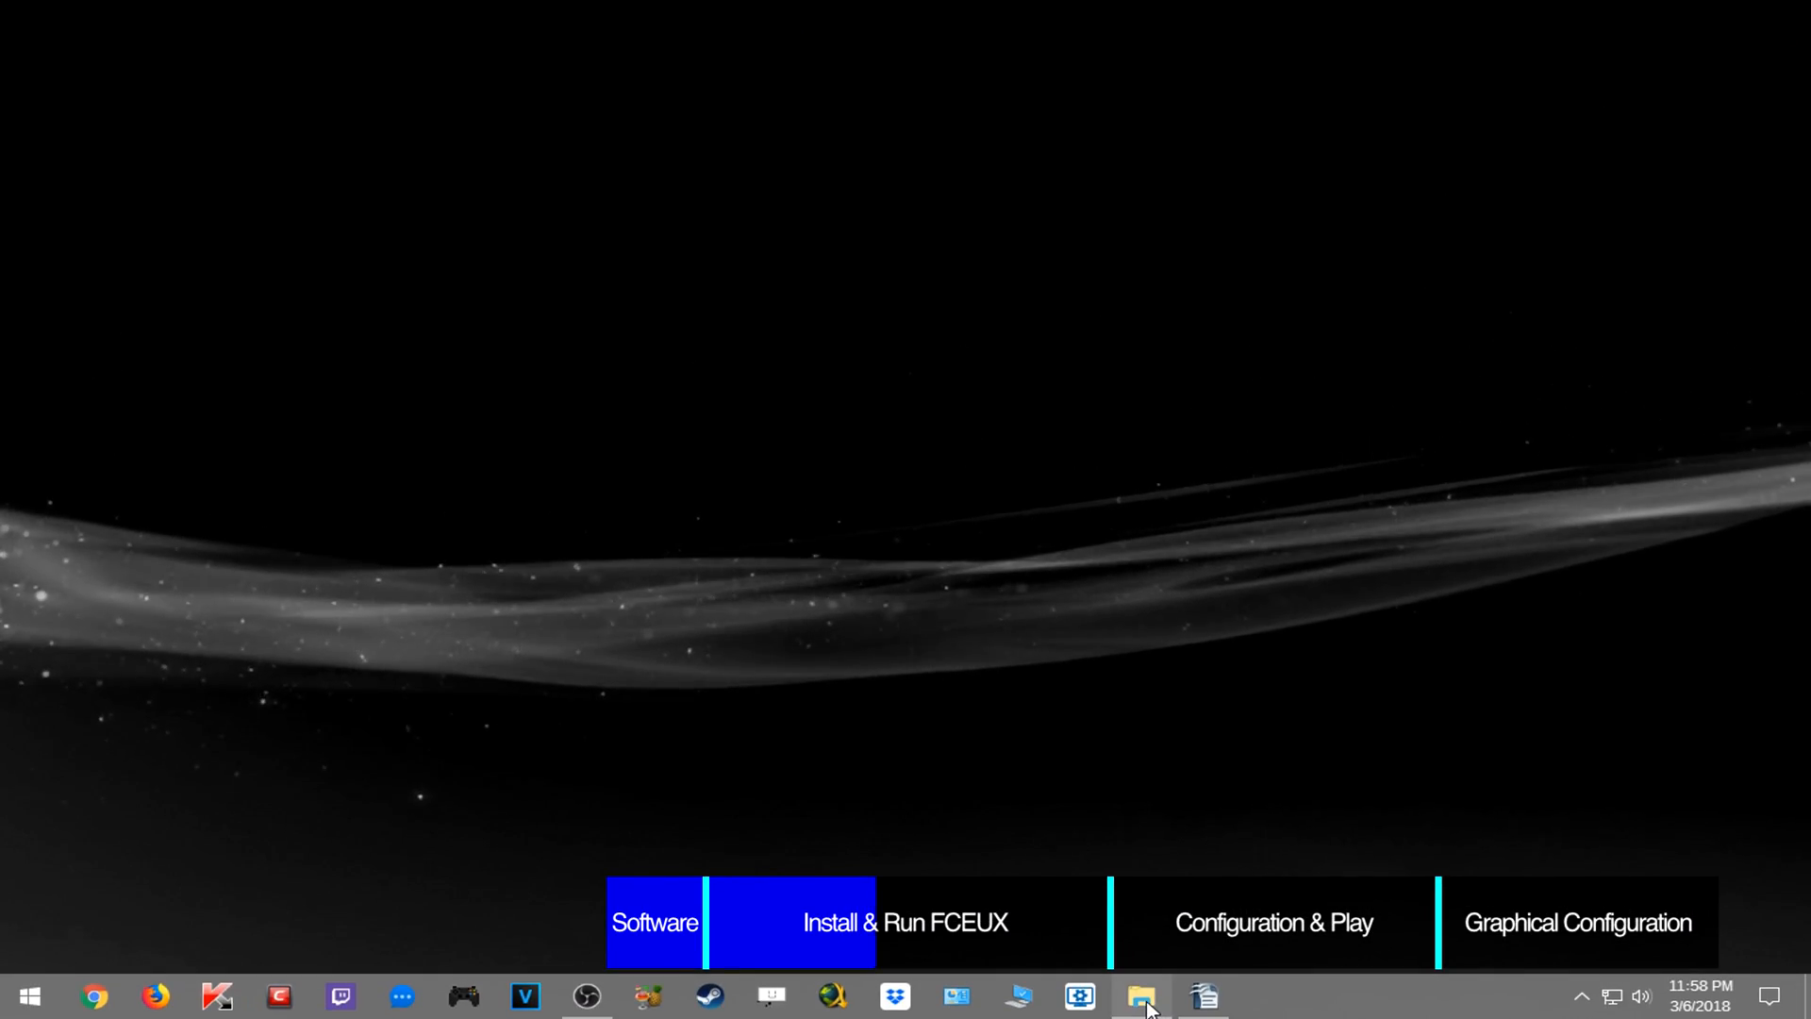
Step: Extract fceux-2.2.3-win32.zip directly into the Downloads folder with 7-Zip
click(1145, 1002)
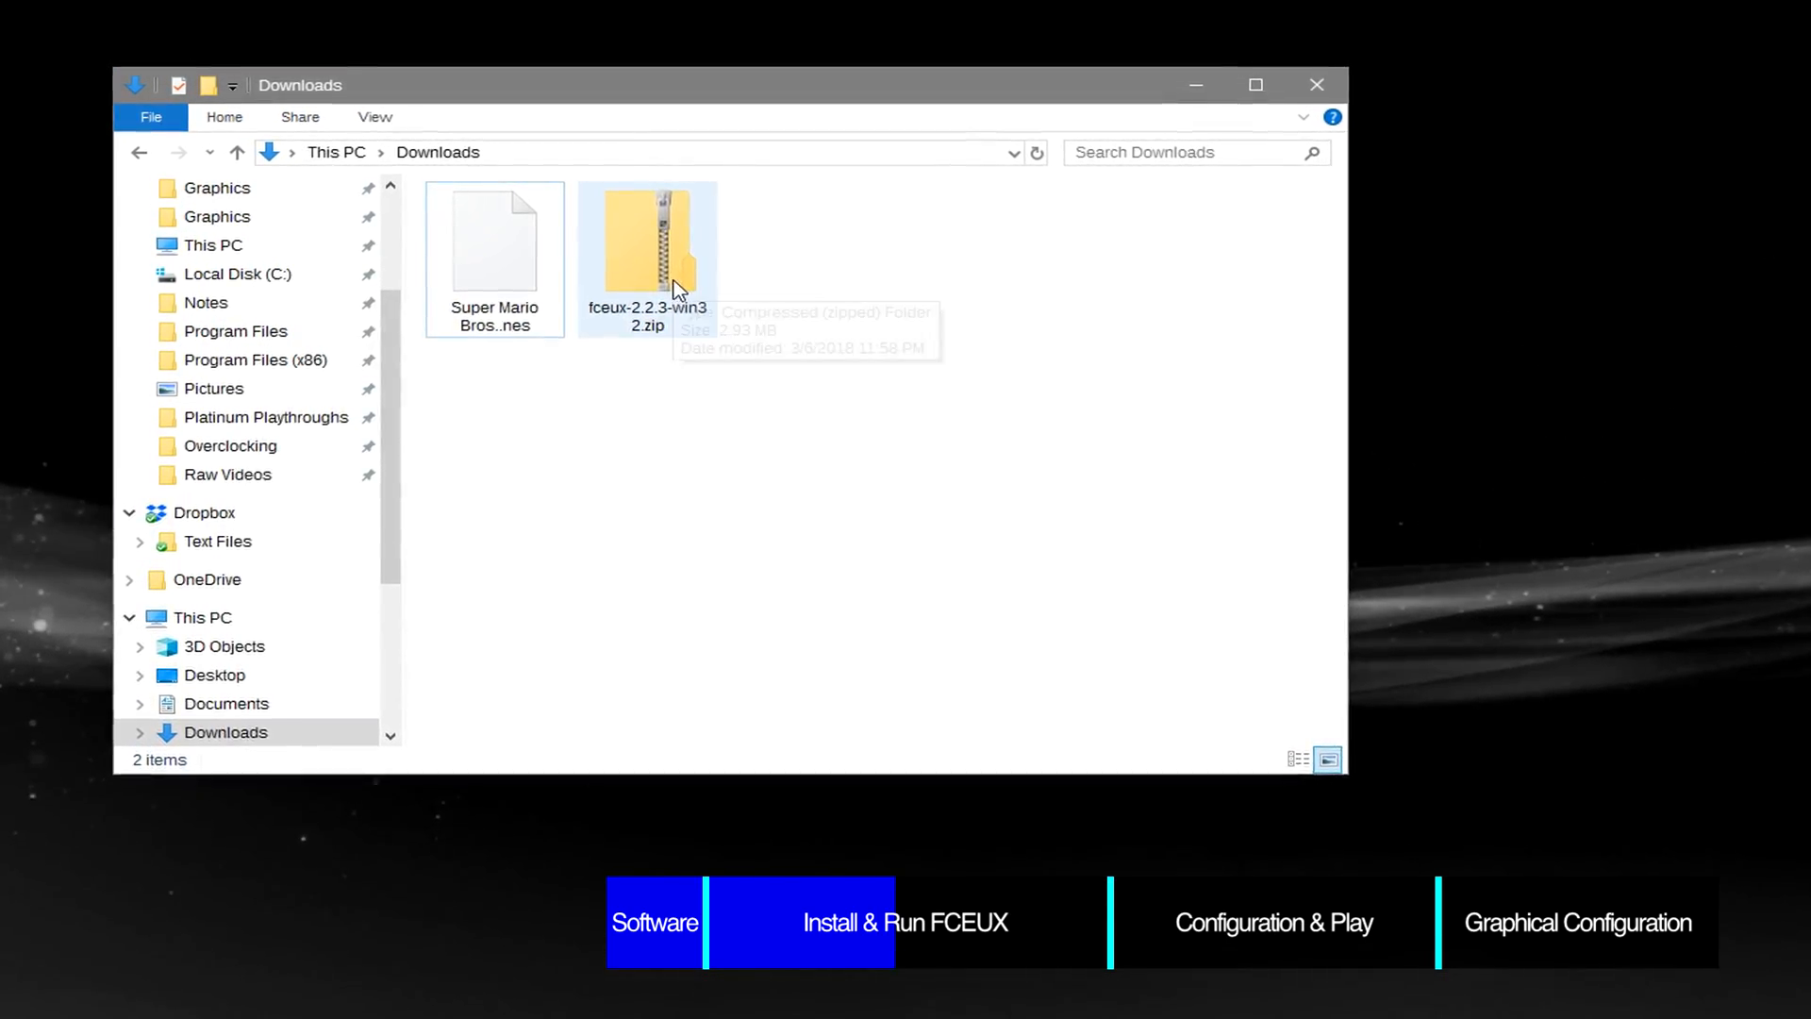
right_click(660, 279)
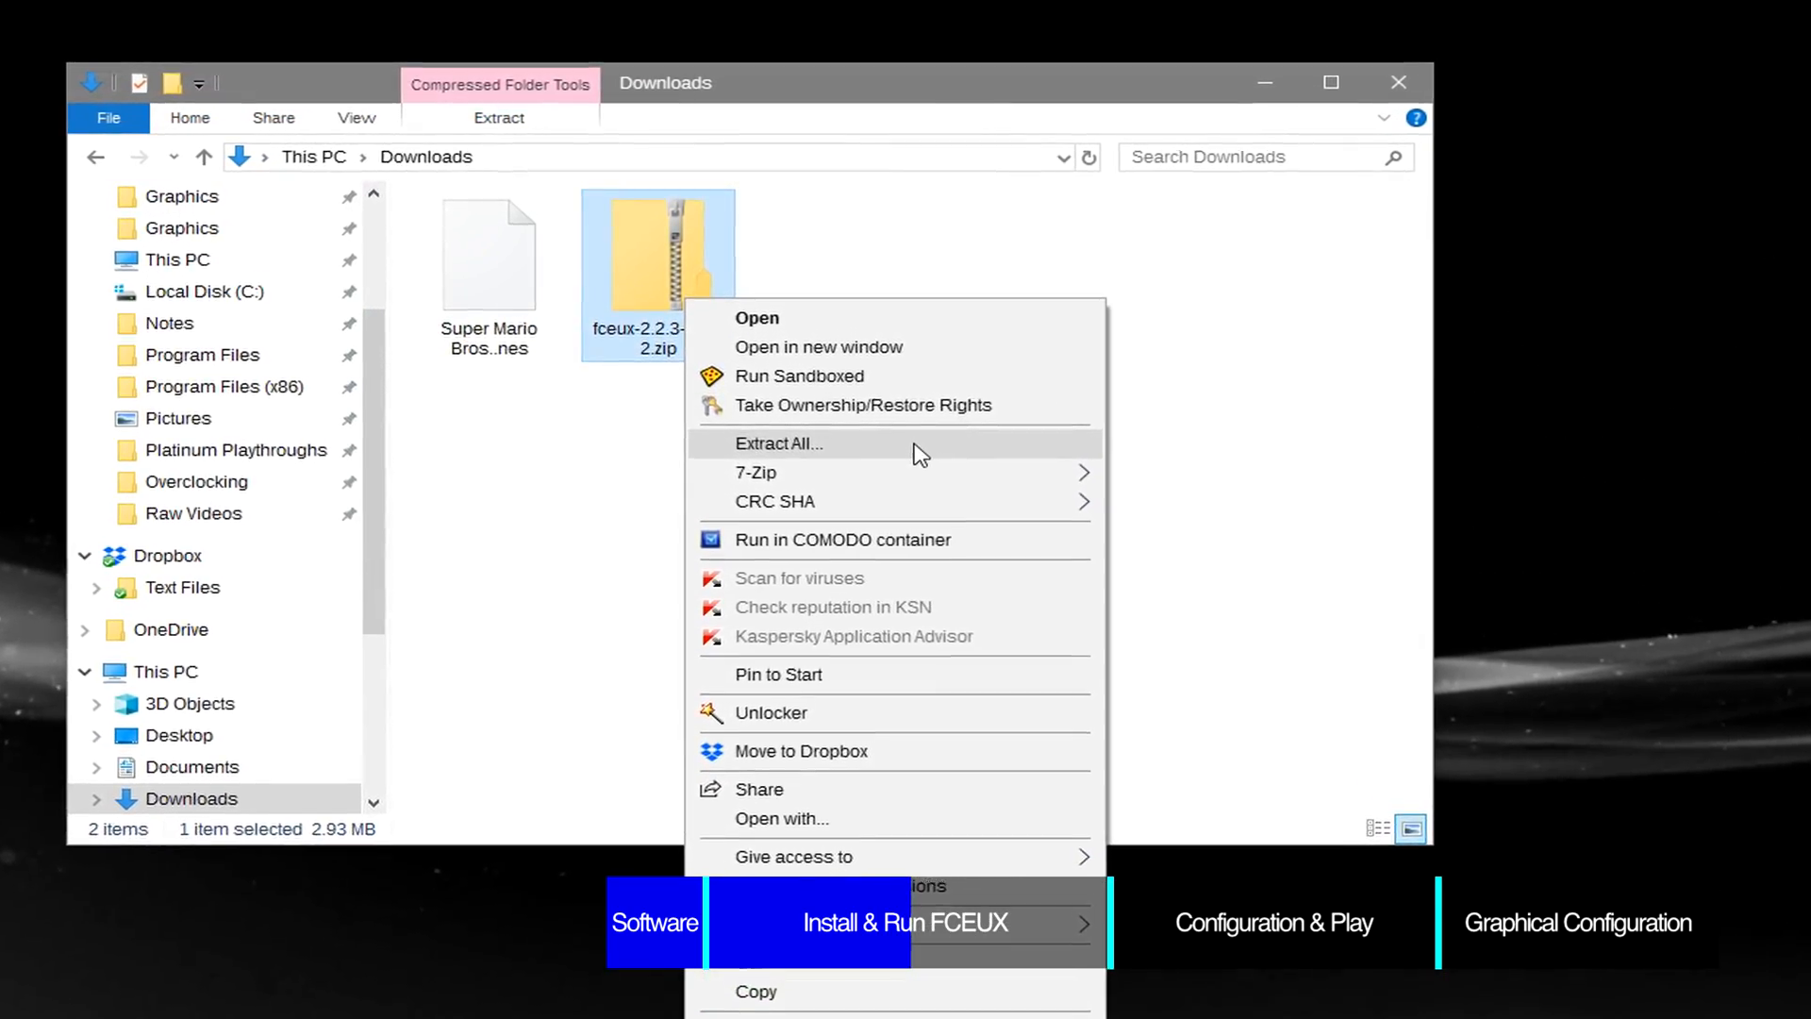
mouse_move(900, 456)
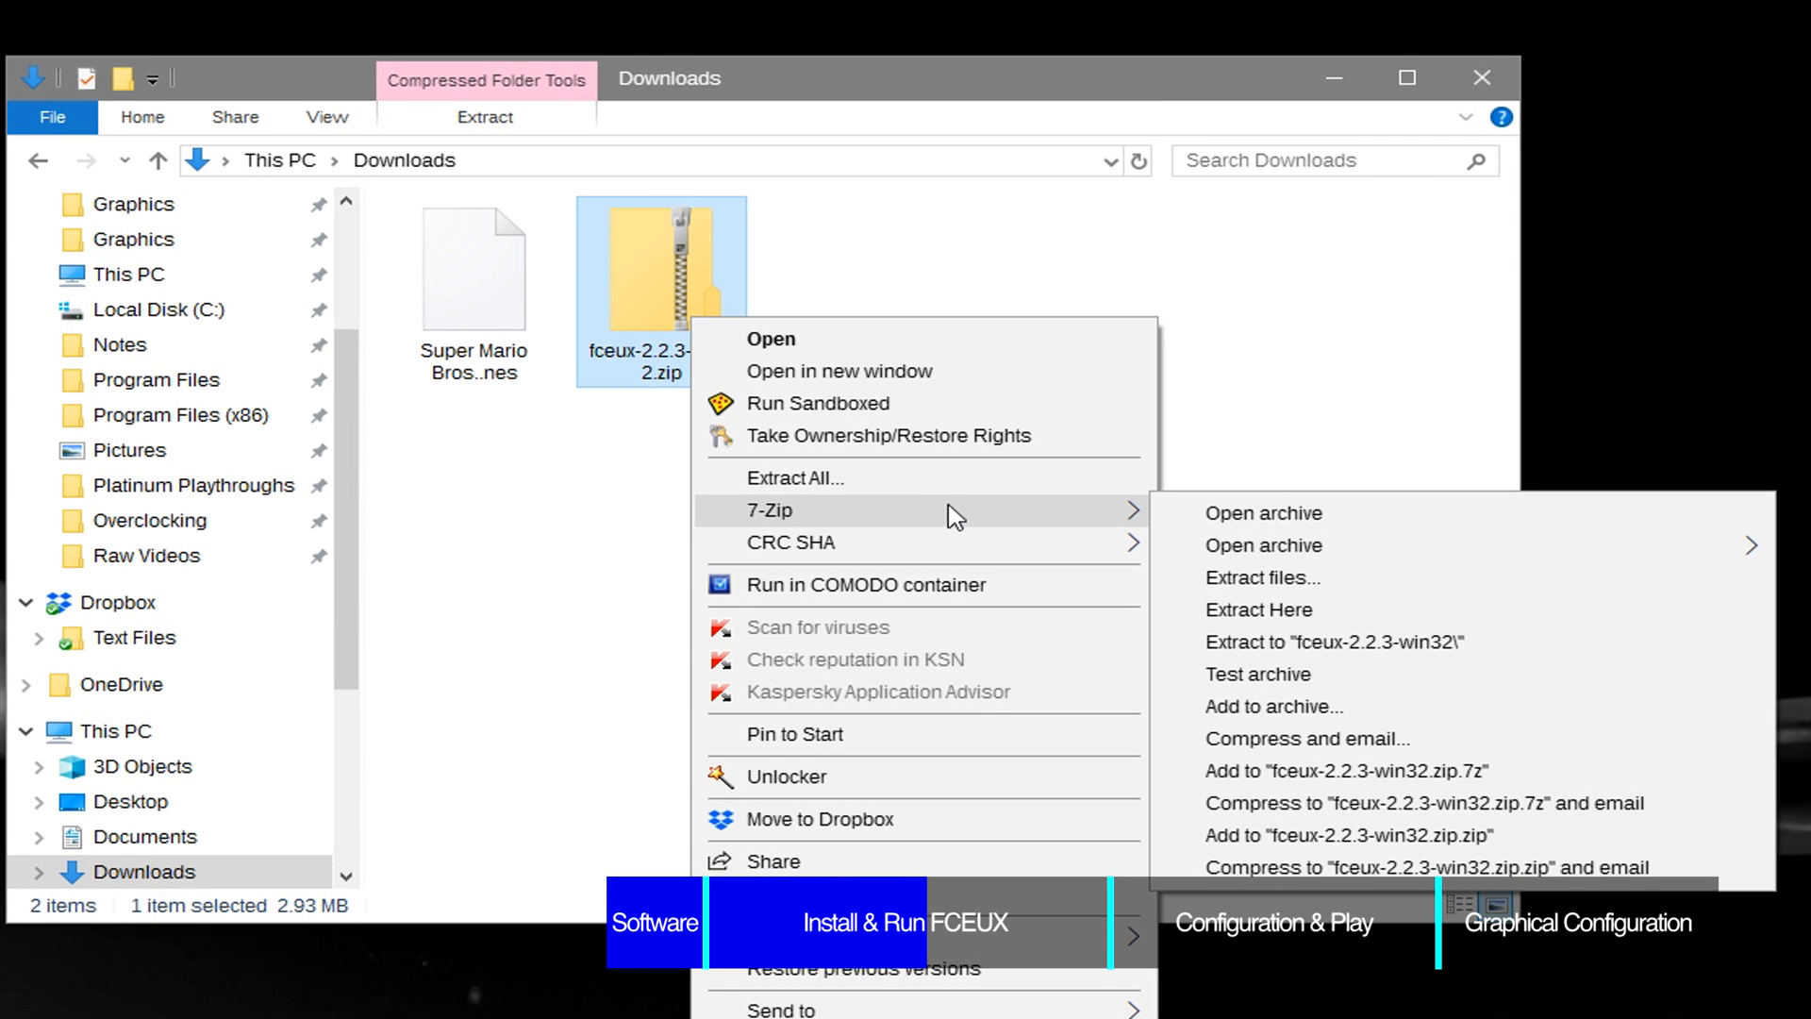
click(1365, 611)
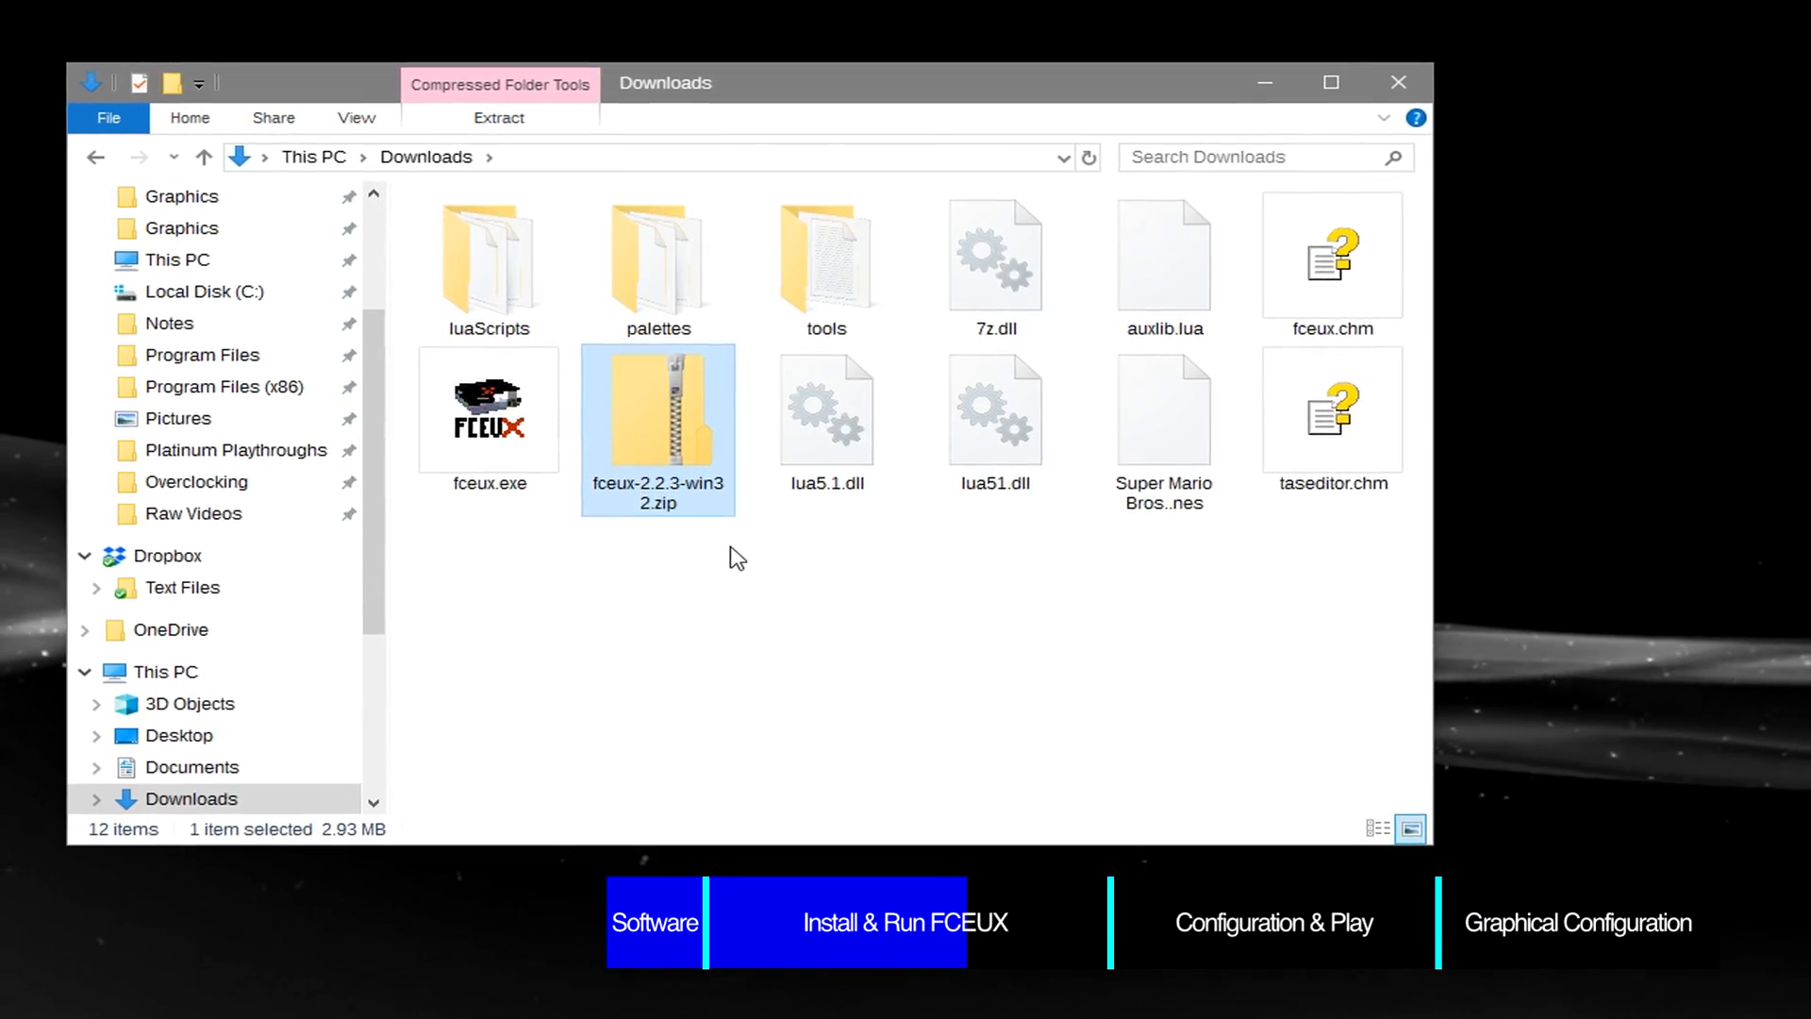
Step: Create a new folder named FCEUX in the Downloads folder
right_click(737, 558)
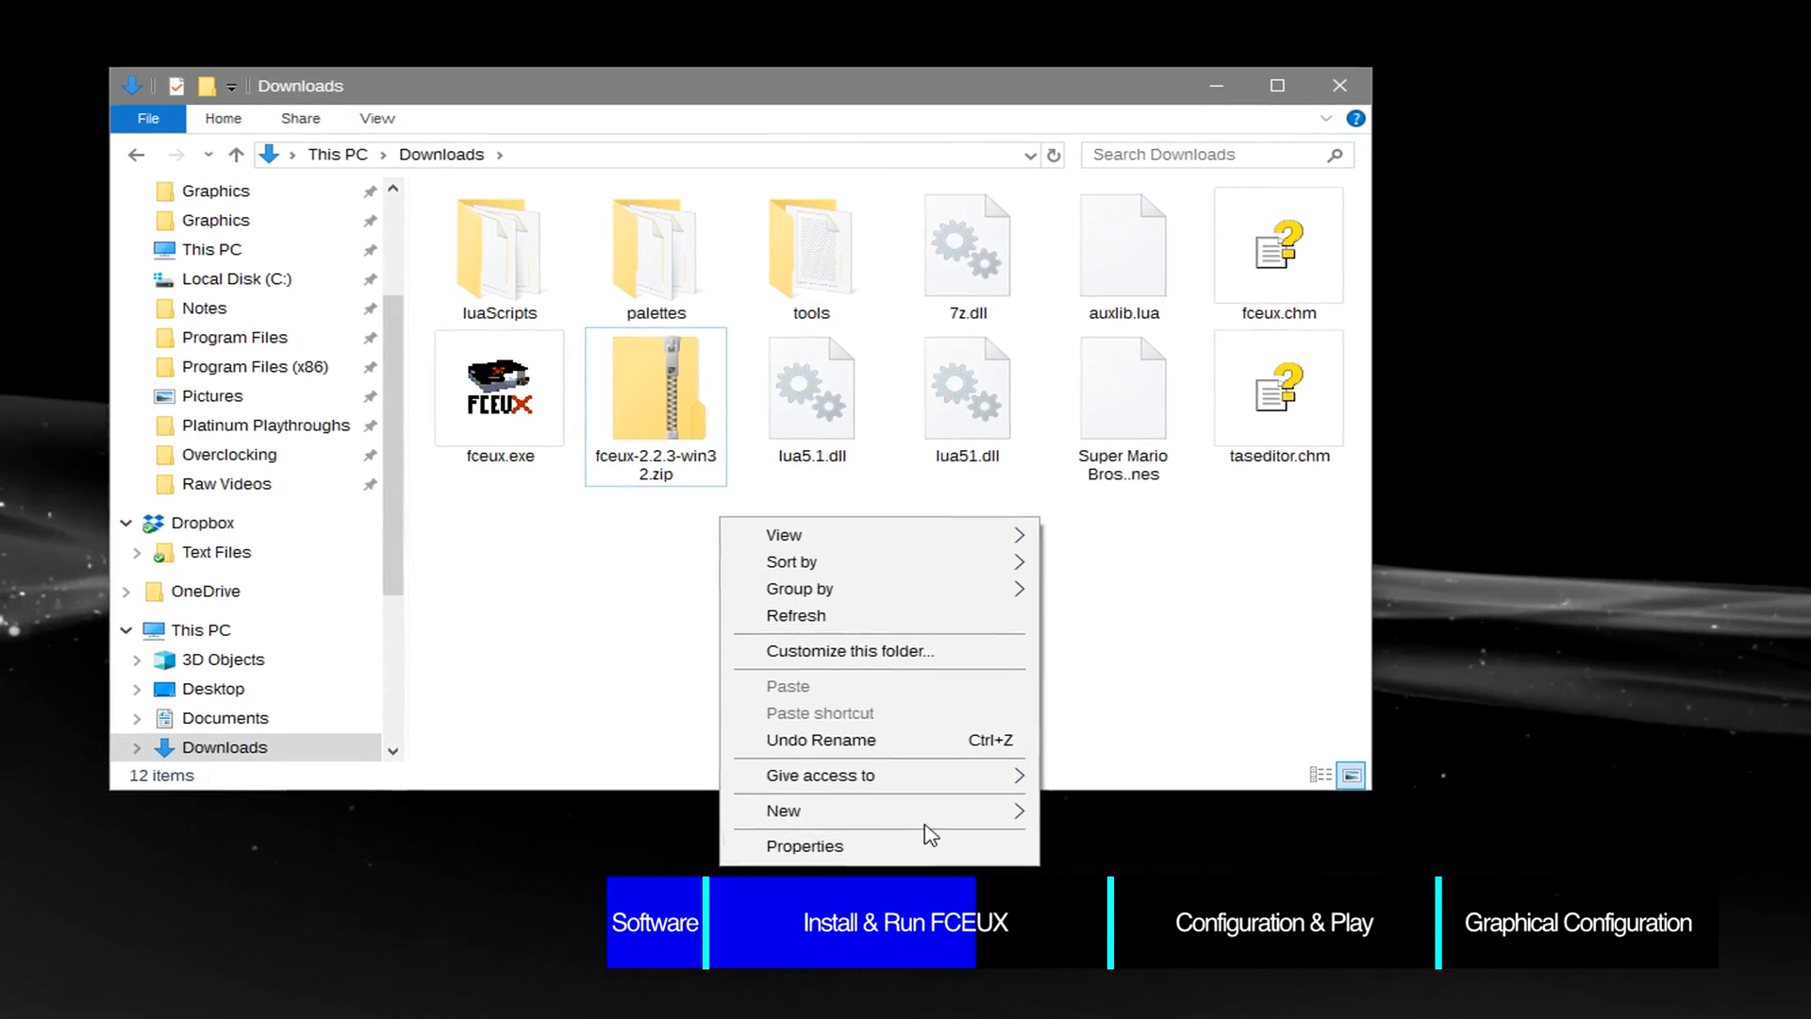
mouse_move(796, 870)
click(1099, 527)
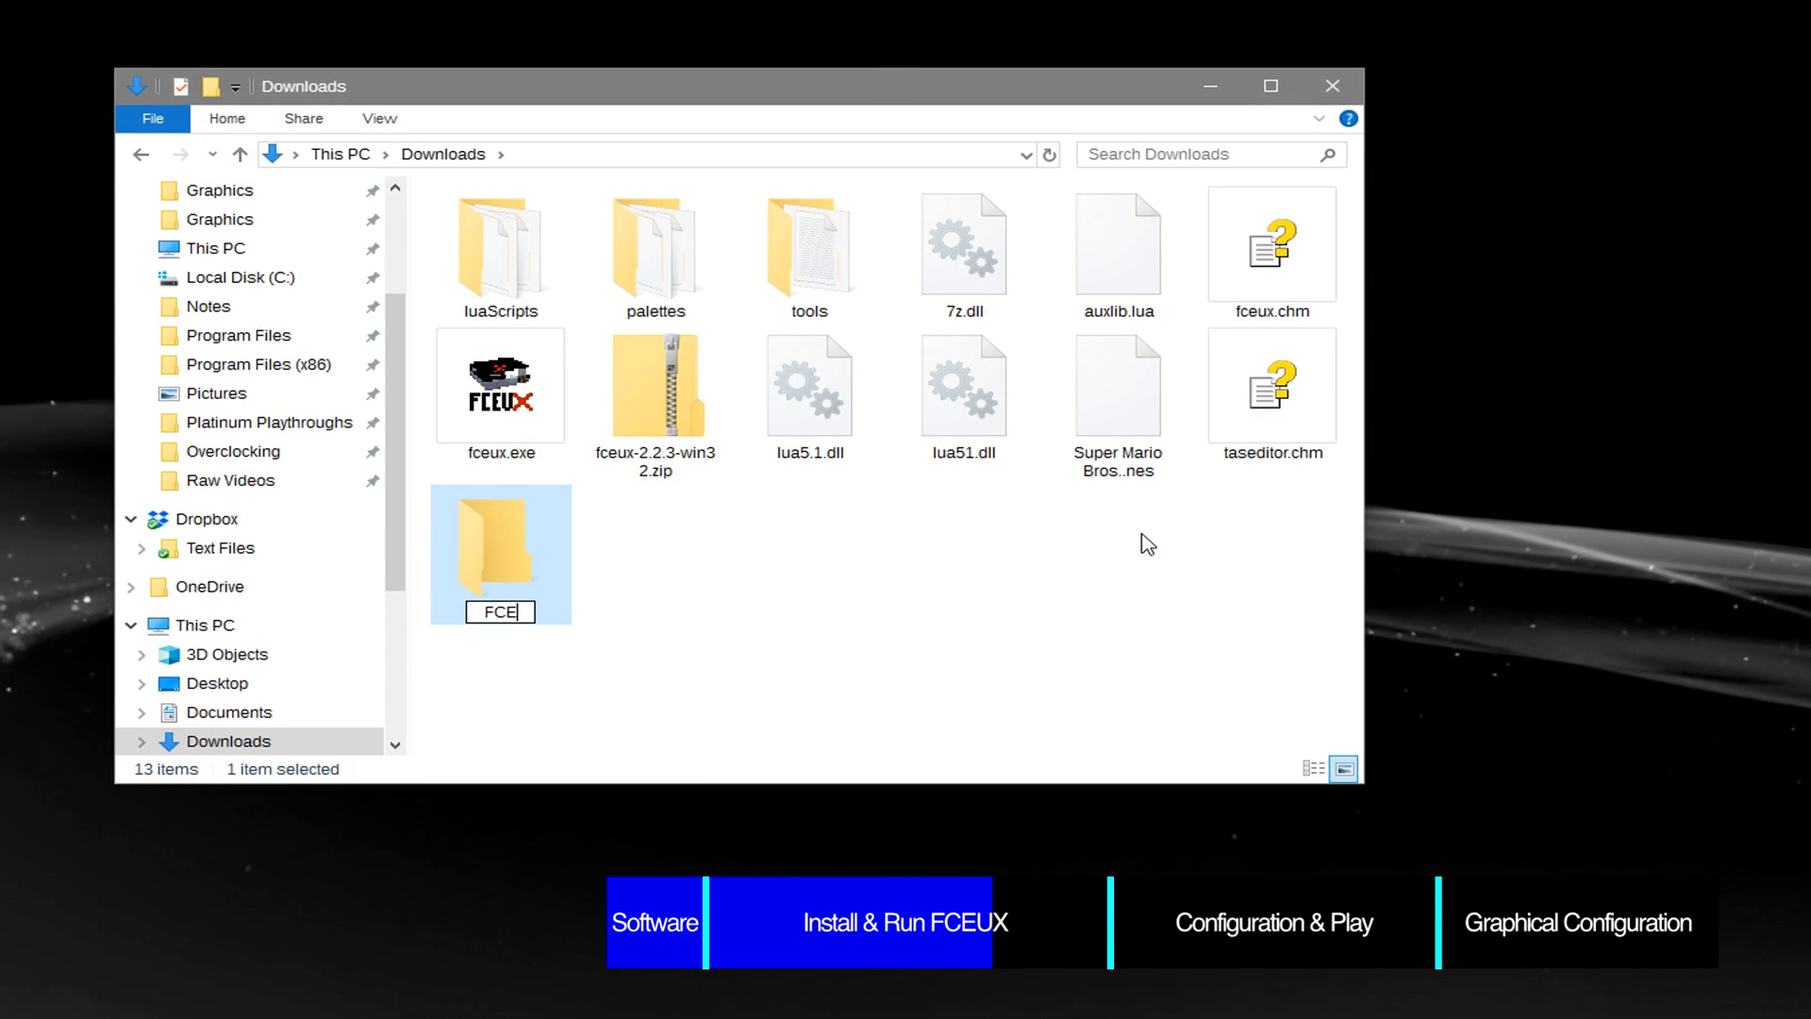
Step: Delete the fceux-2.2.3-win32.zip archive from the Downloads folder
click(660, 415)
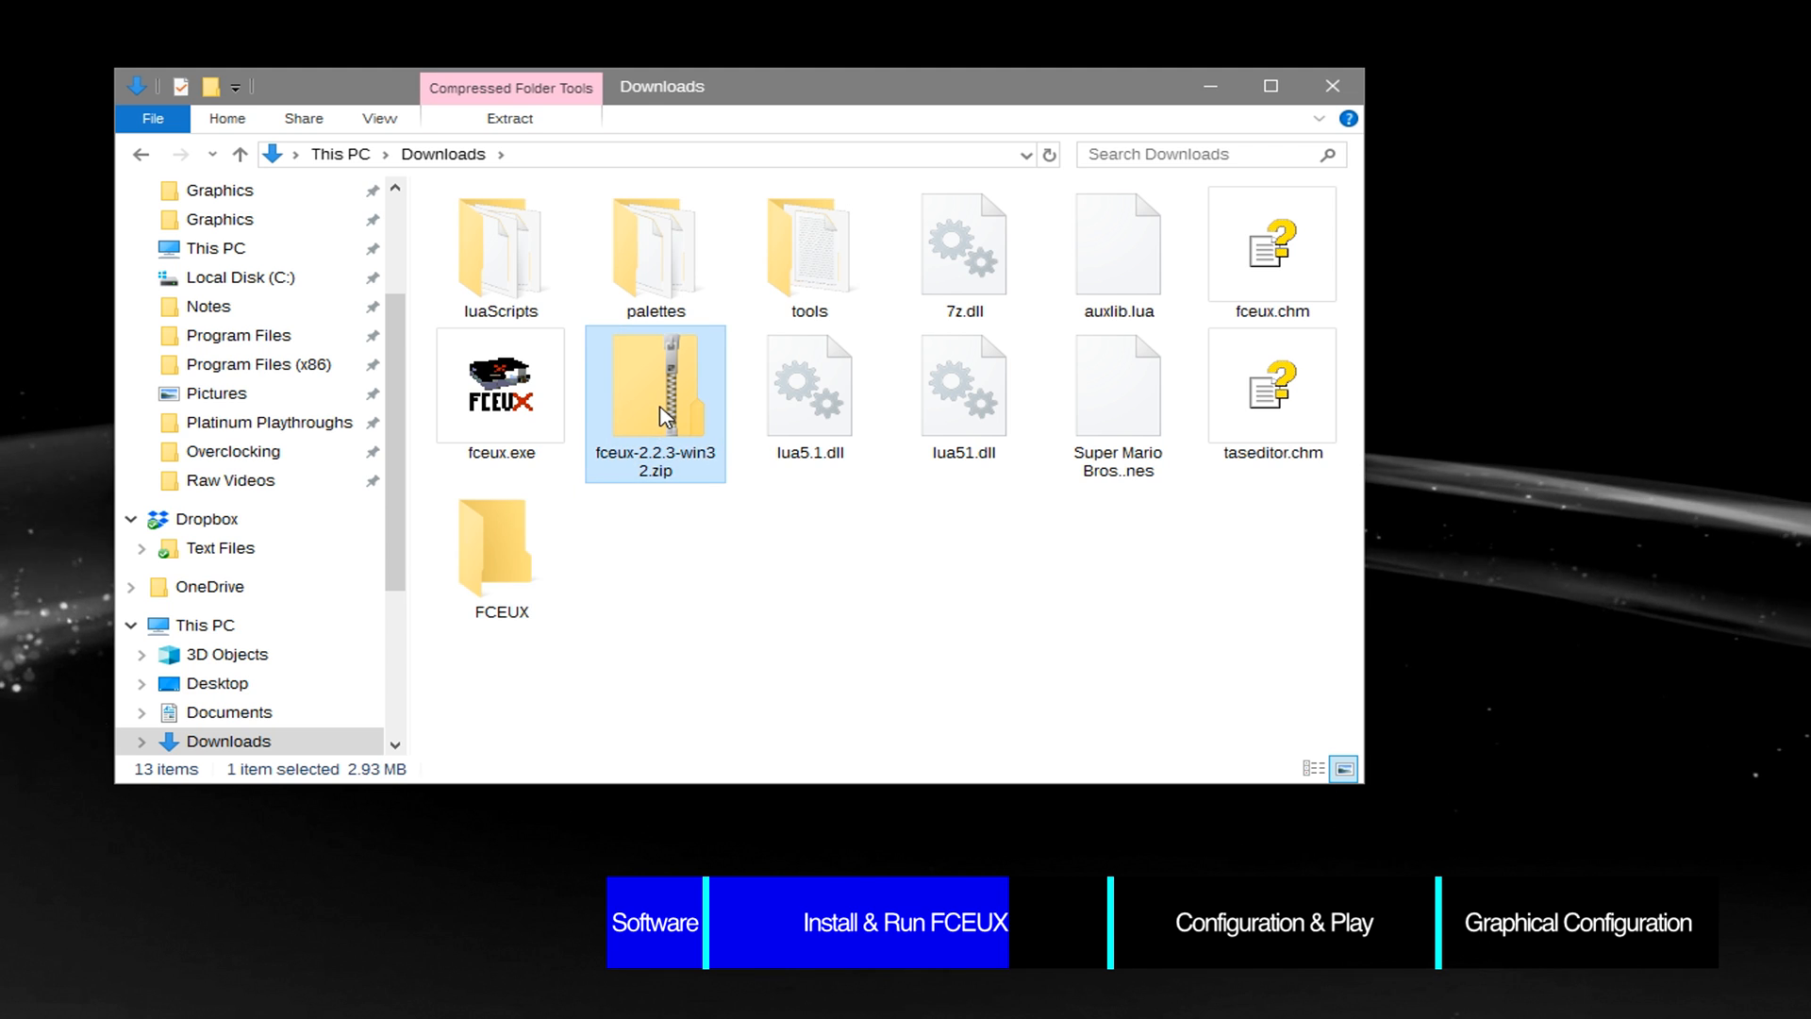
right_click(661, 415)
click(736, 1004)
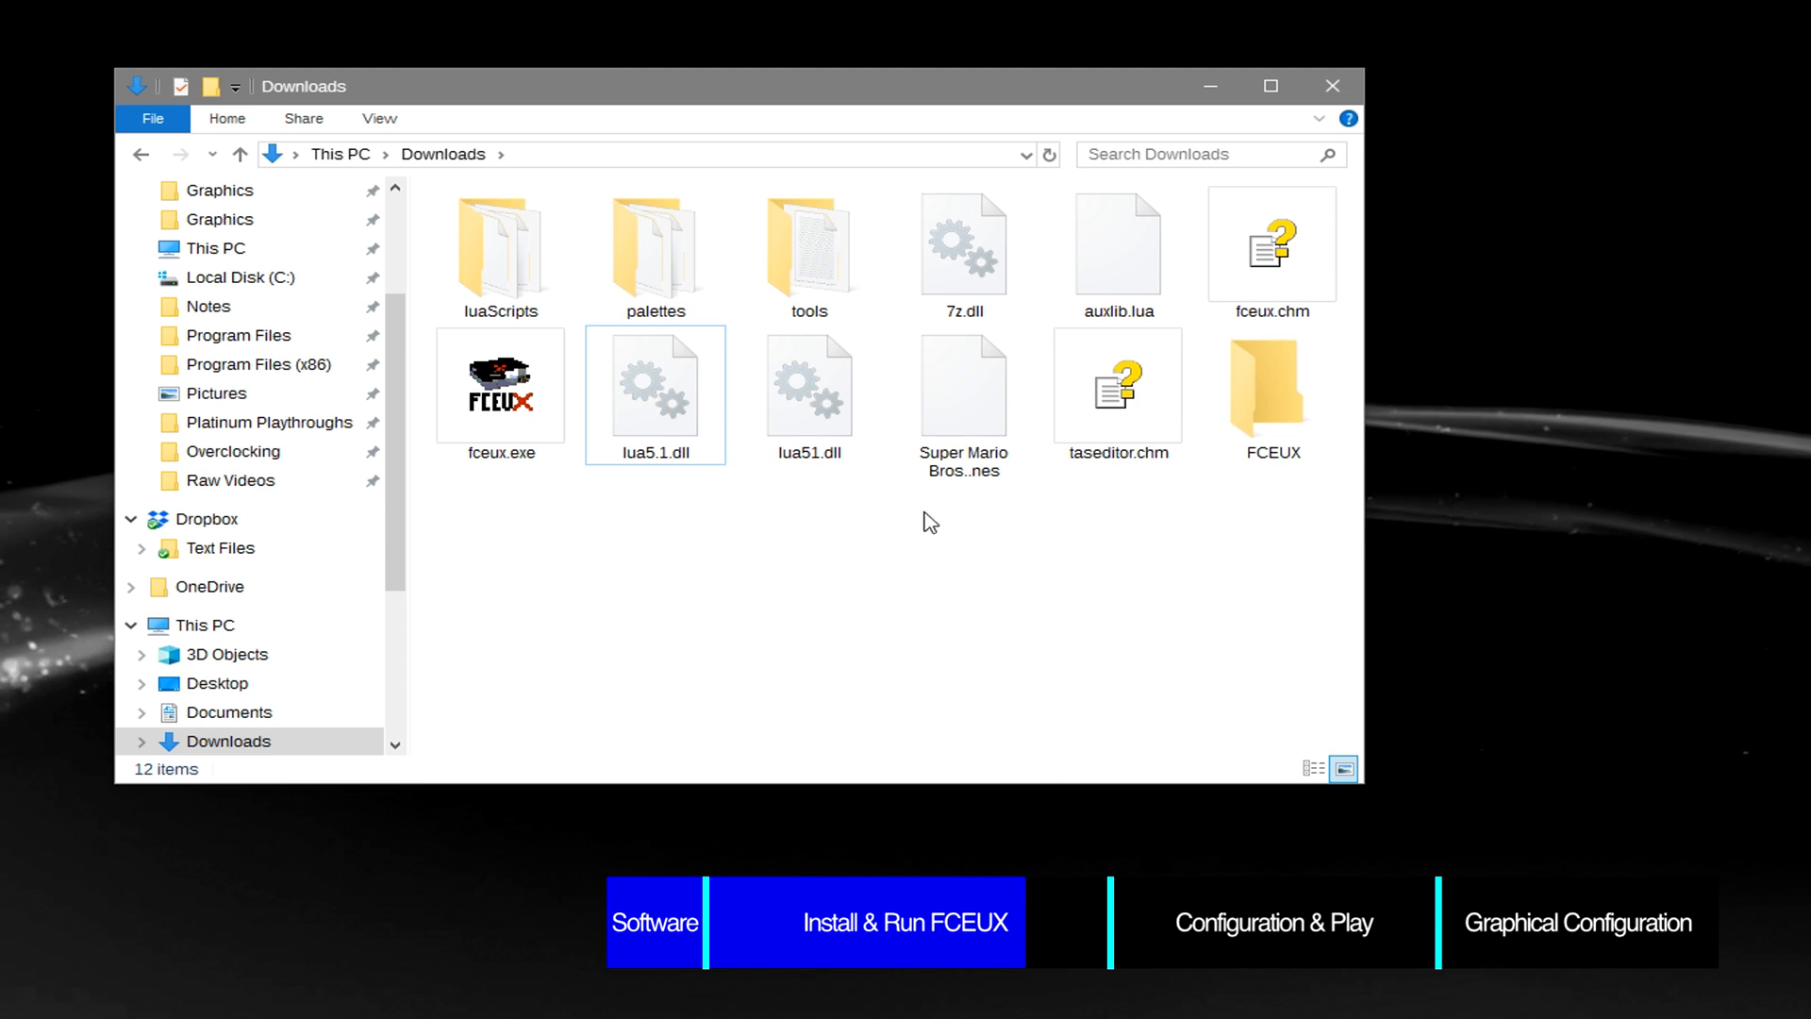
Step: Move the extracted emulator files and folders into the FCEUX folder, leaving the Super Mario Bros. ROM outside, and open the folder
drag(805, 501, 445, 220)
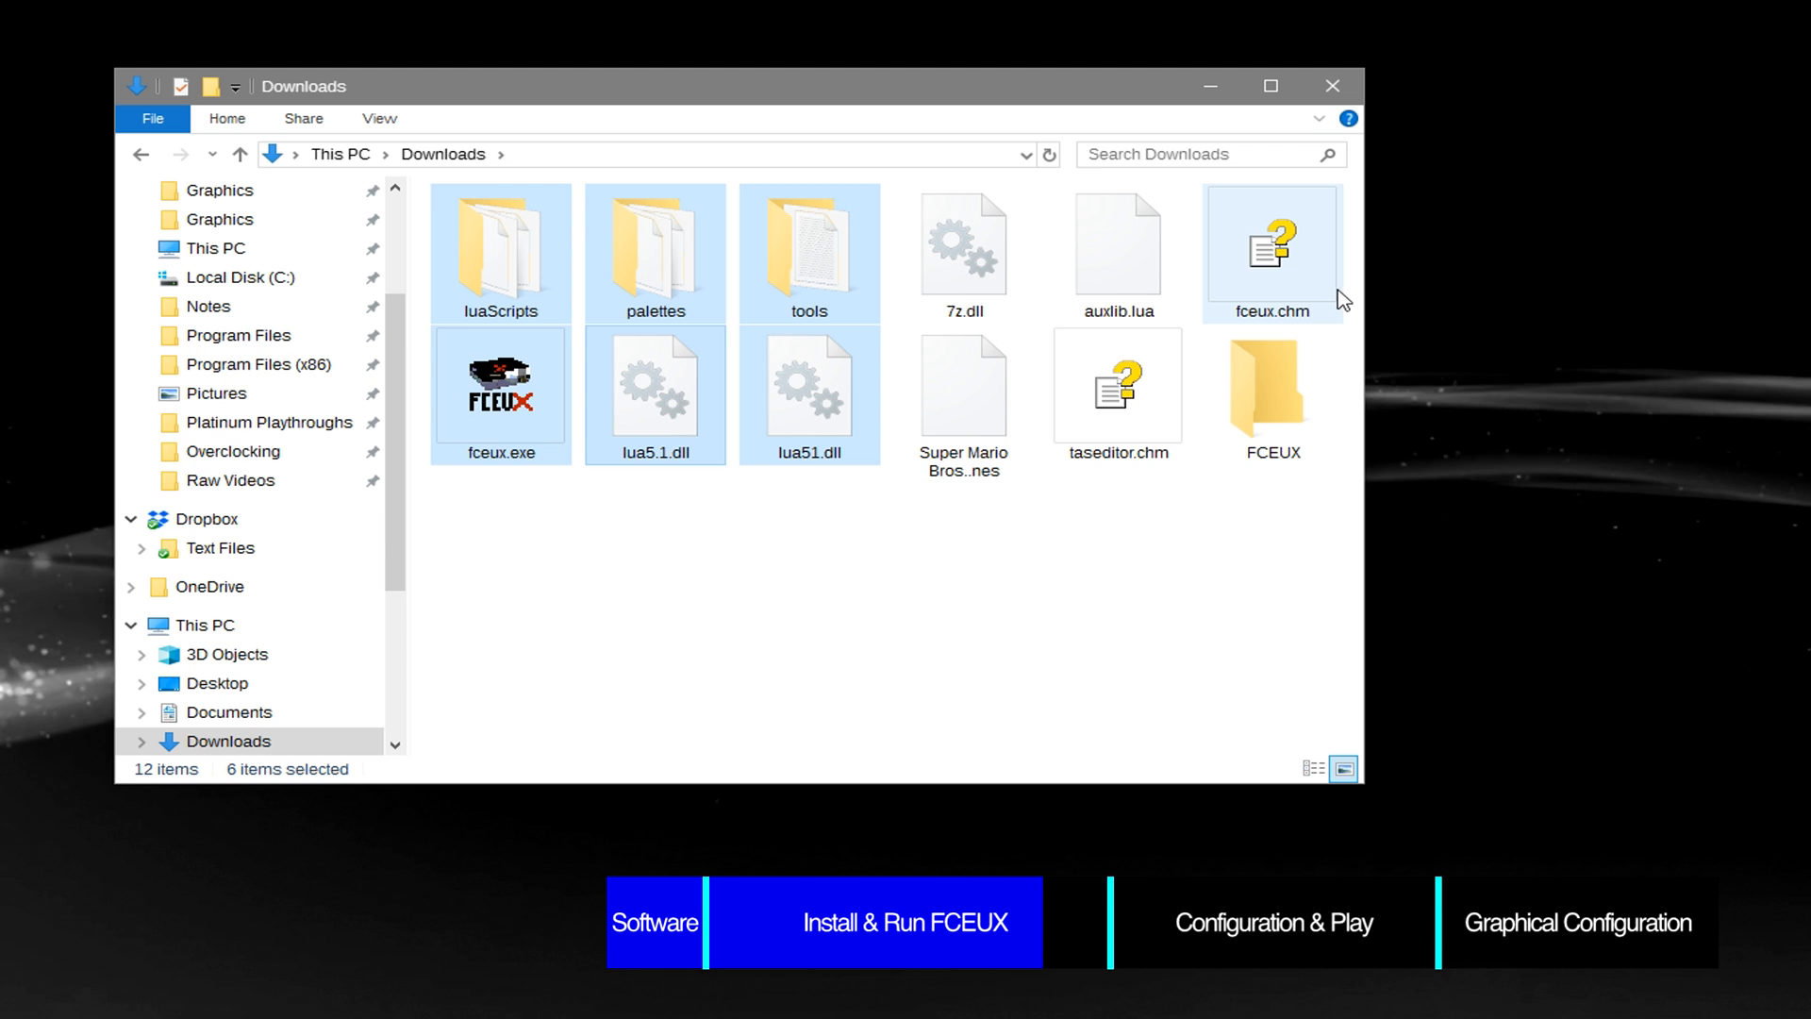
drag(1350, 290, 1019, 250)
drag(1292, 355, 1276, 424)
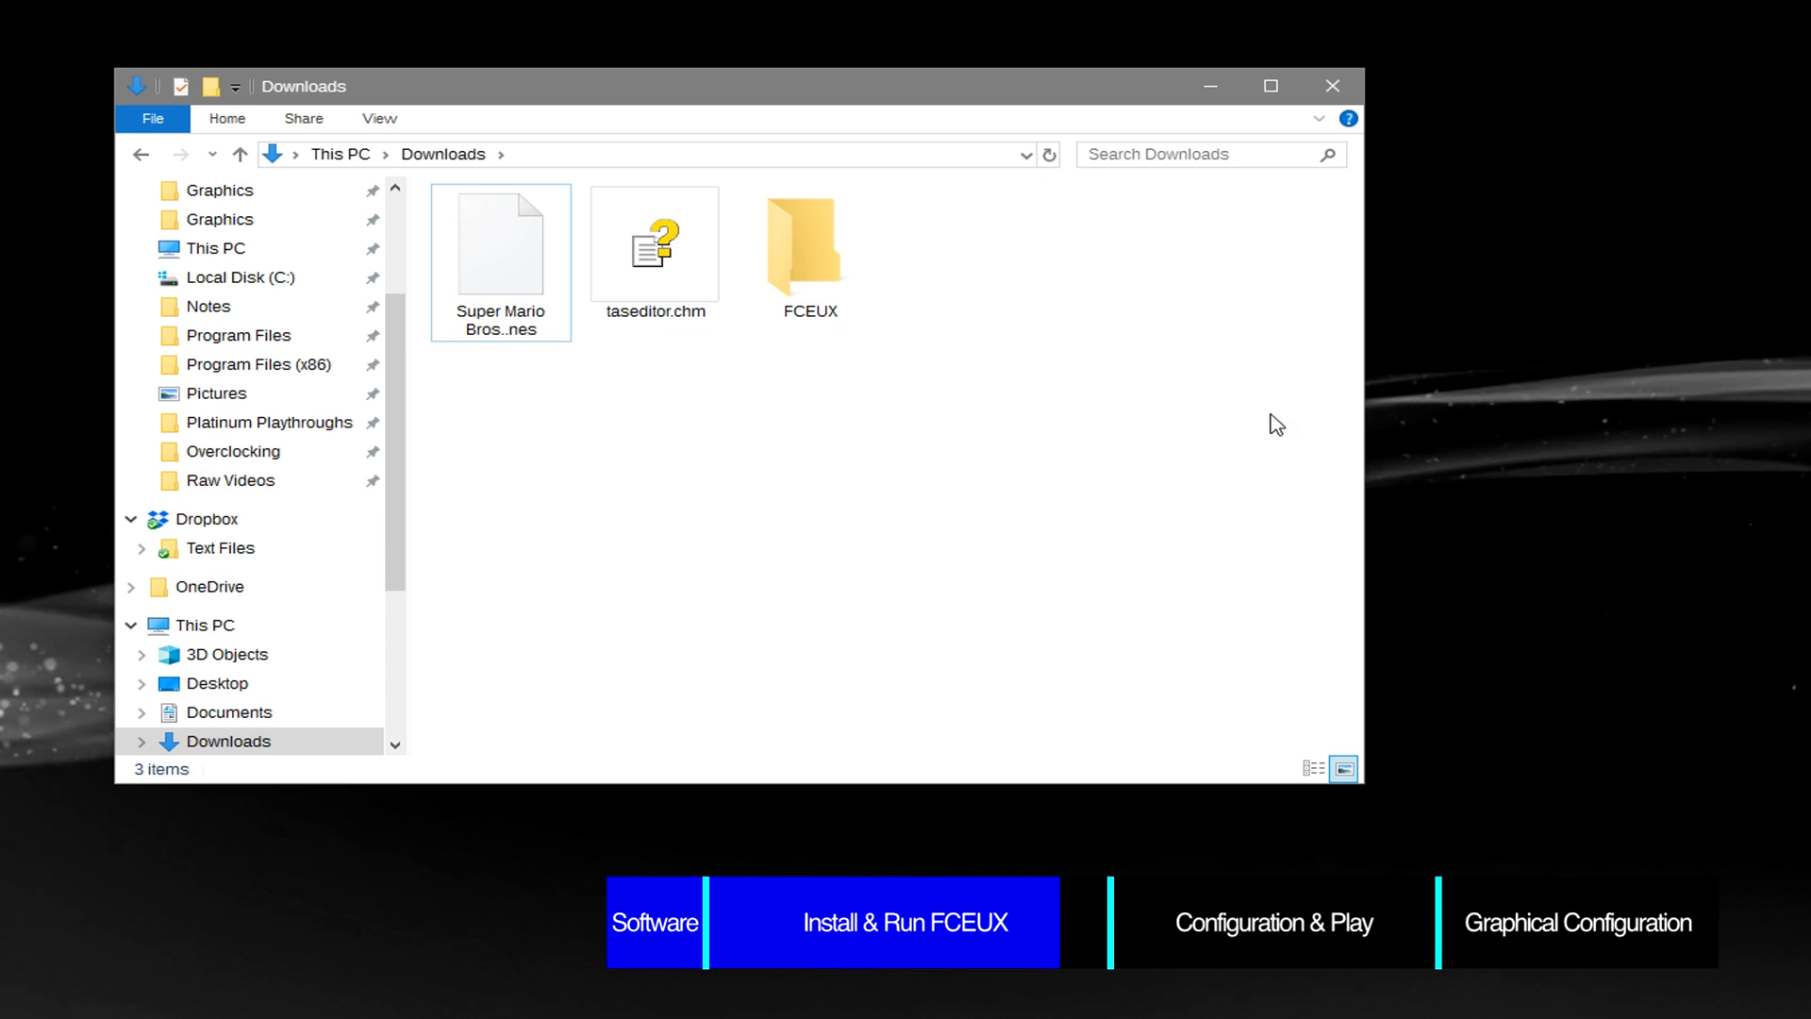
double_click(824, 285)
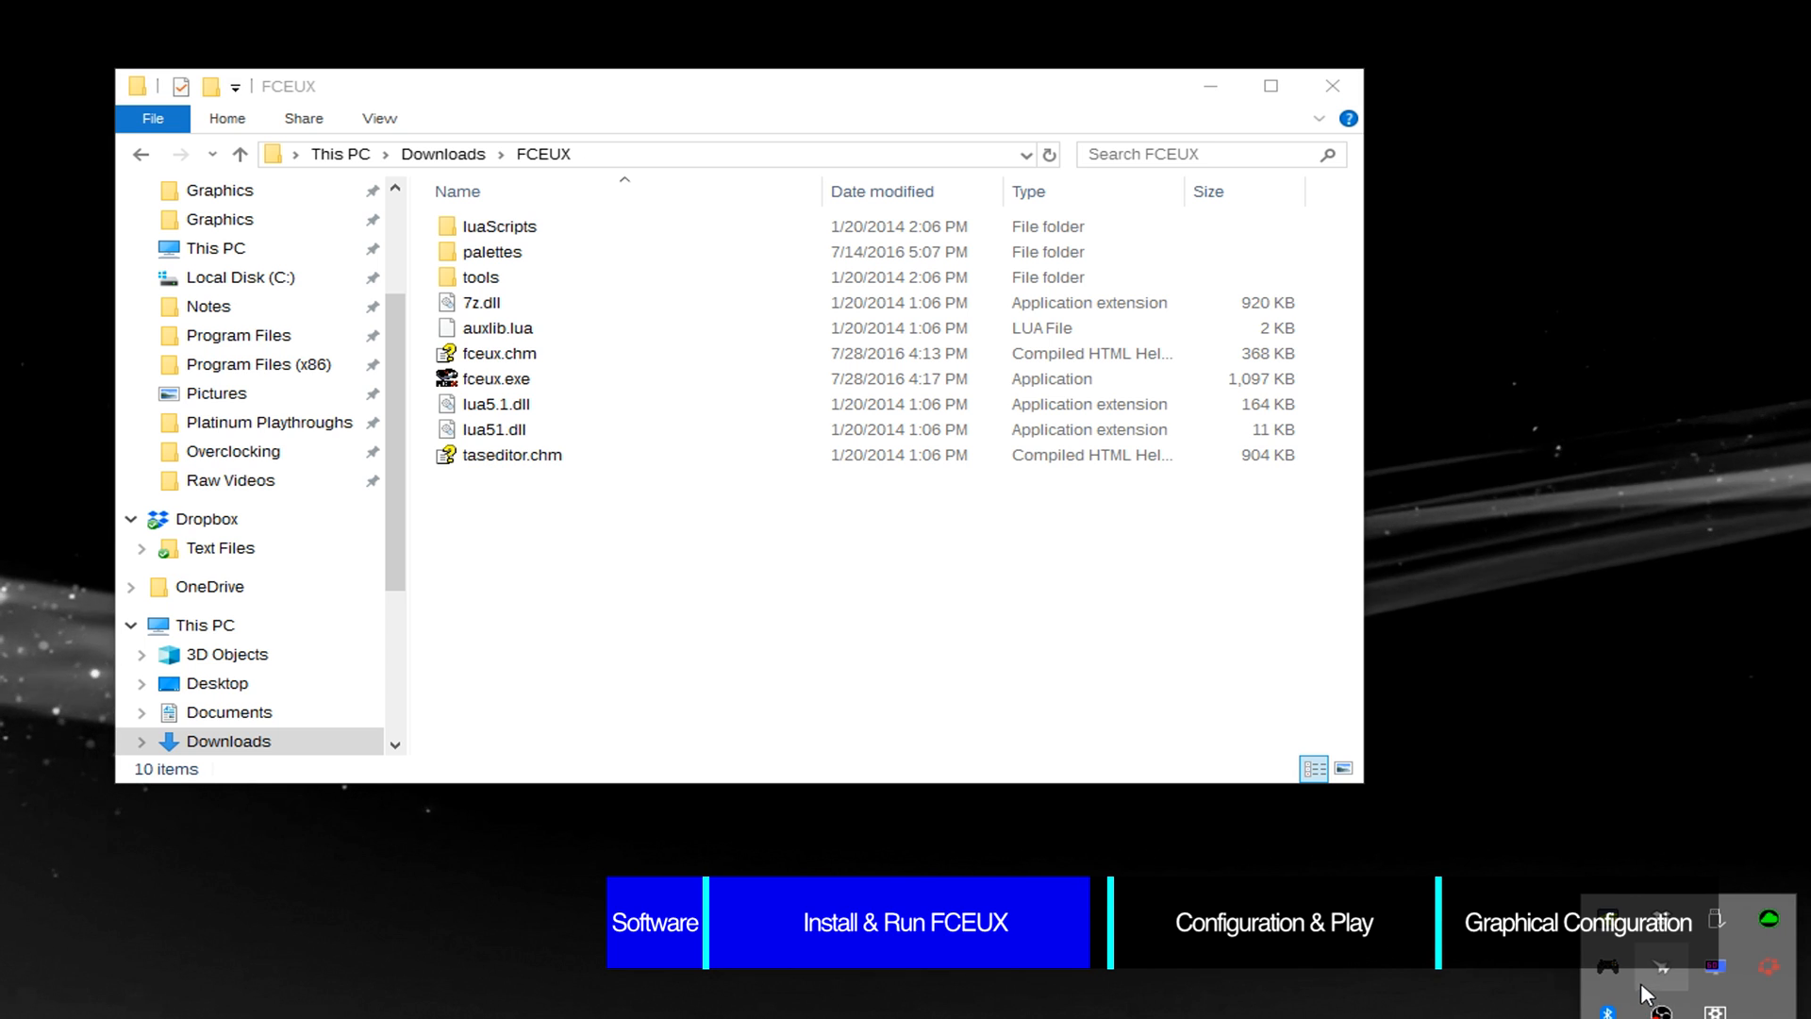
Step: Open DS4Windows from its background instance to check the controller's connection, and minimize it again
right_click(1642, 985)
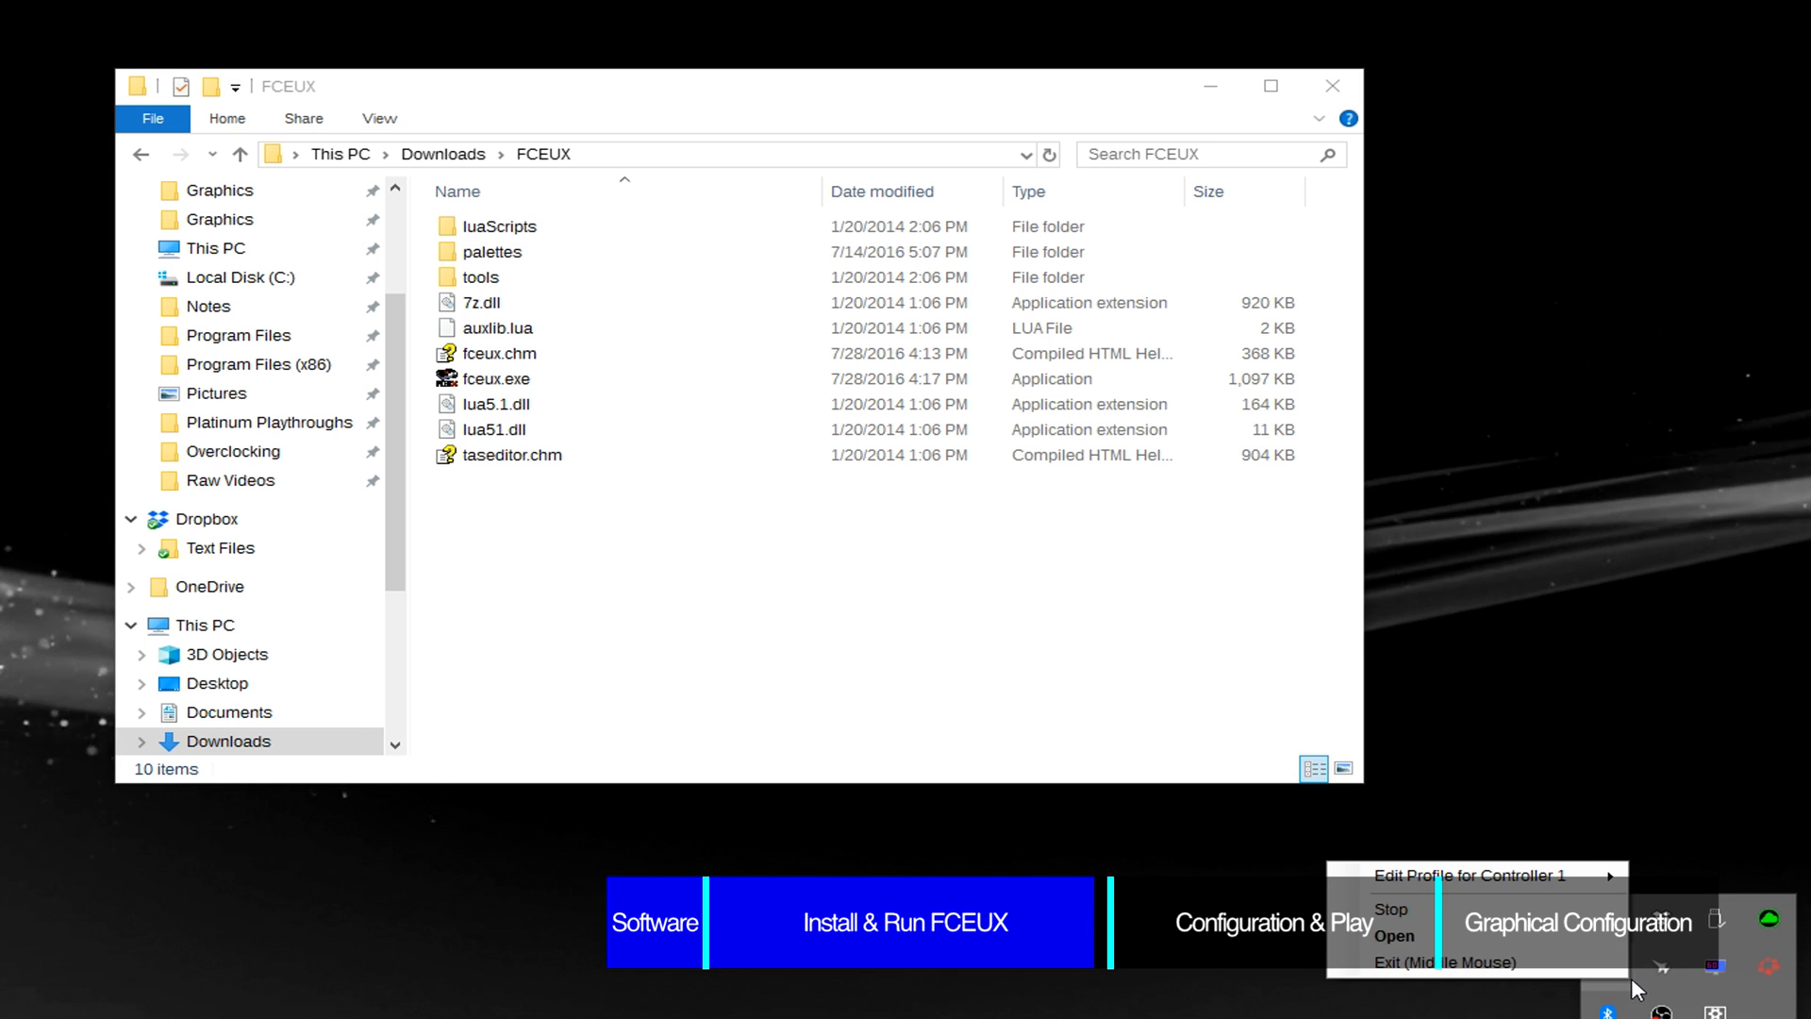
click(1573, 941)
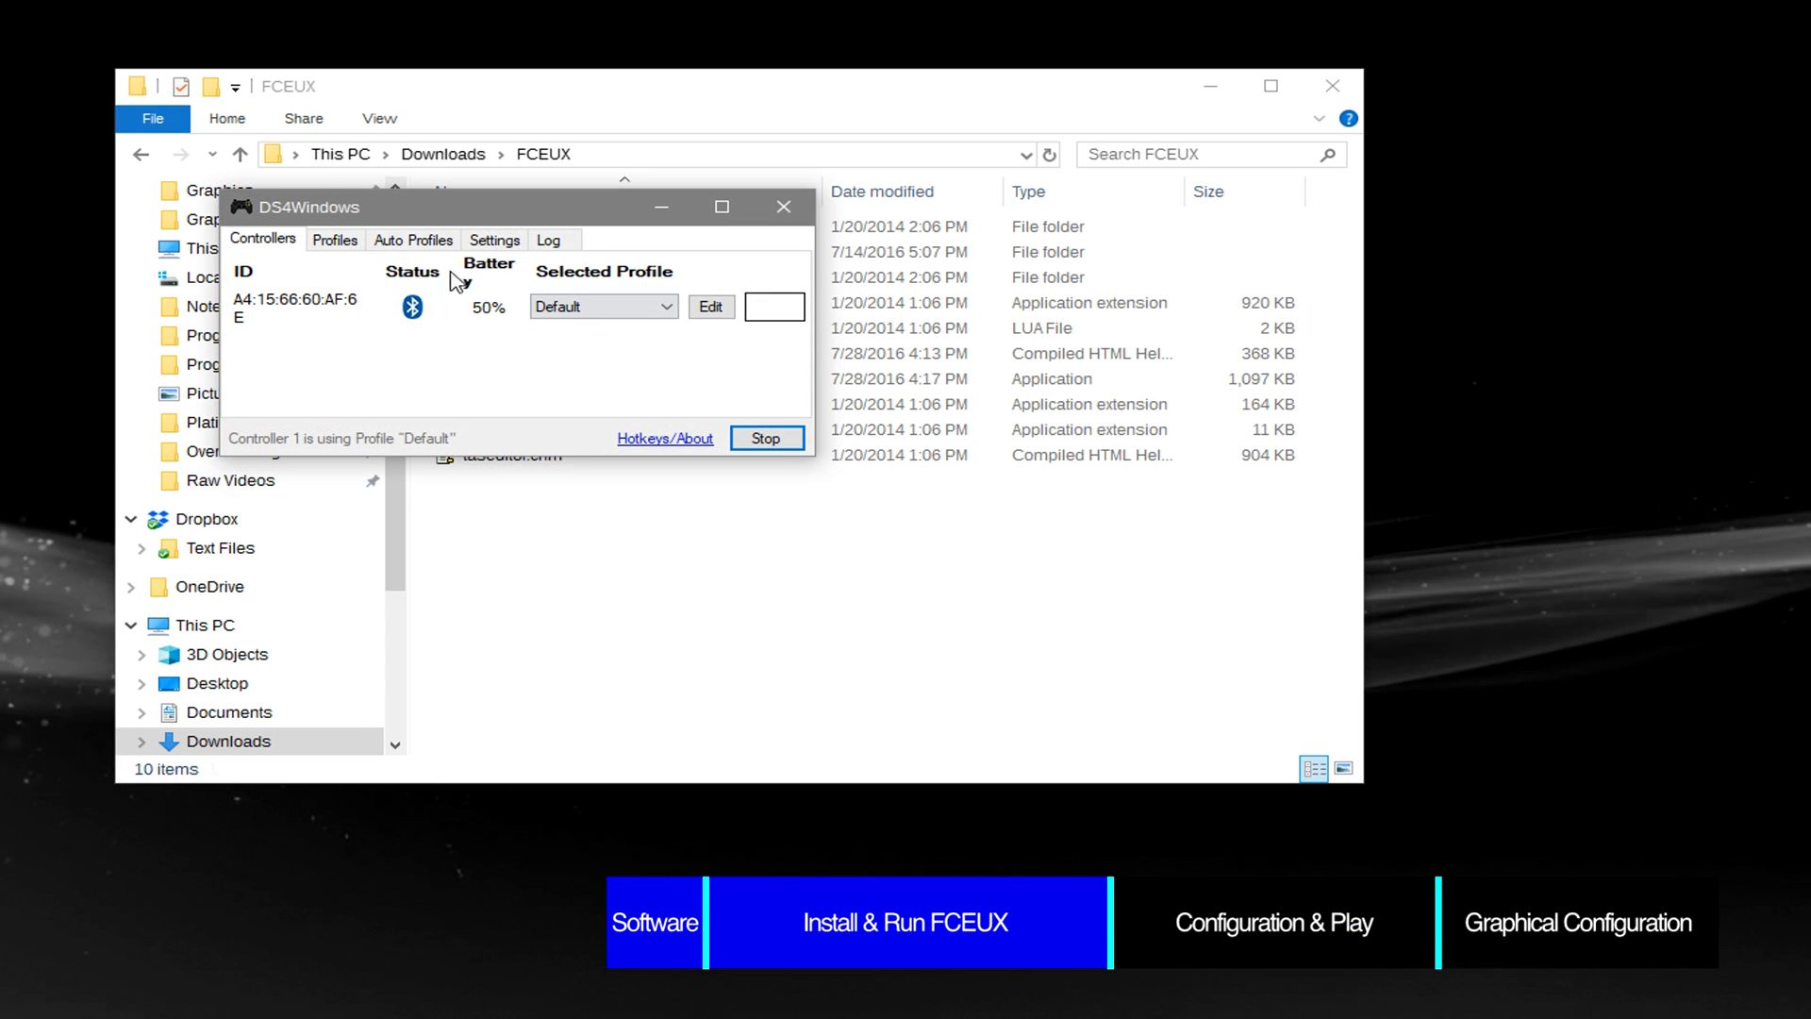
click(663, 209)
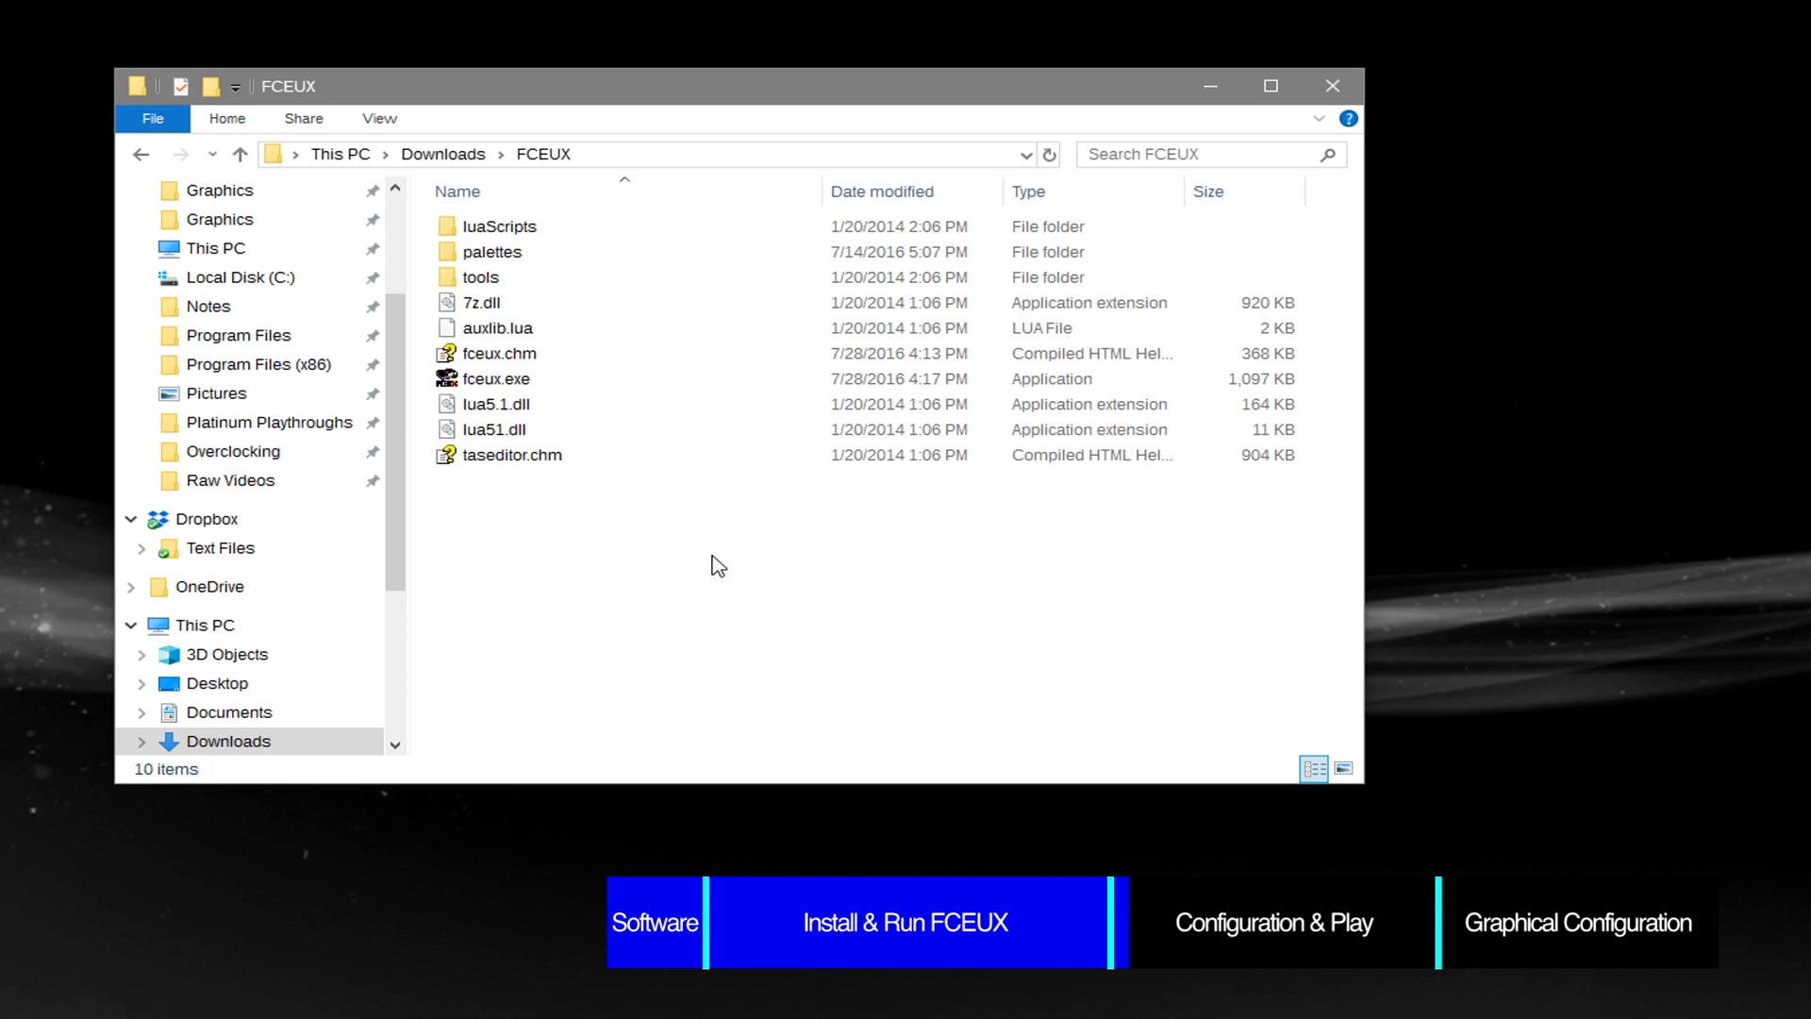
Step: Launch fceux.exe from the FCEUX folder and open the gamepad configuration for input port 1
double_click(518, 381)
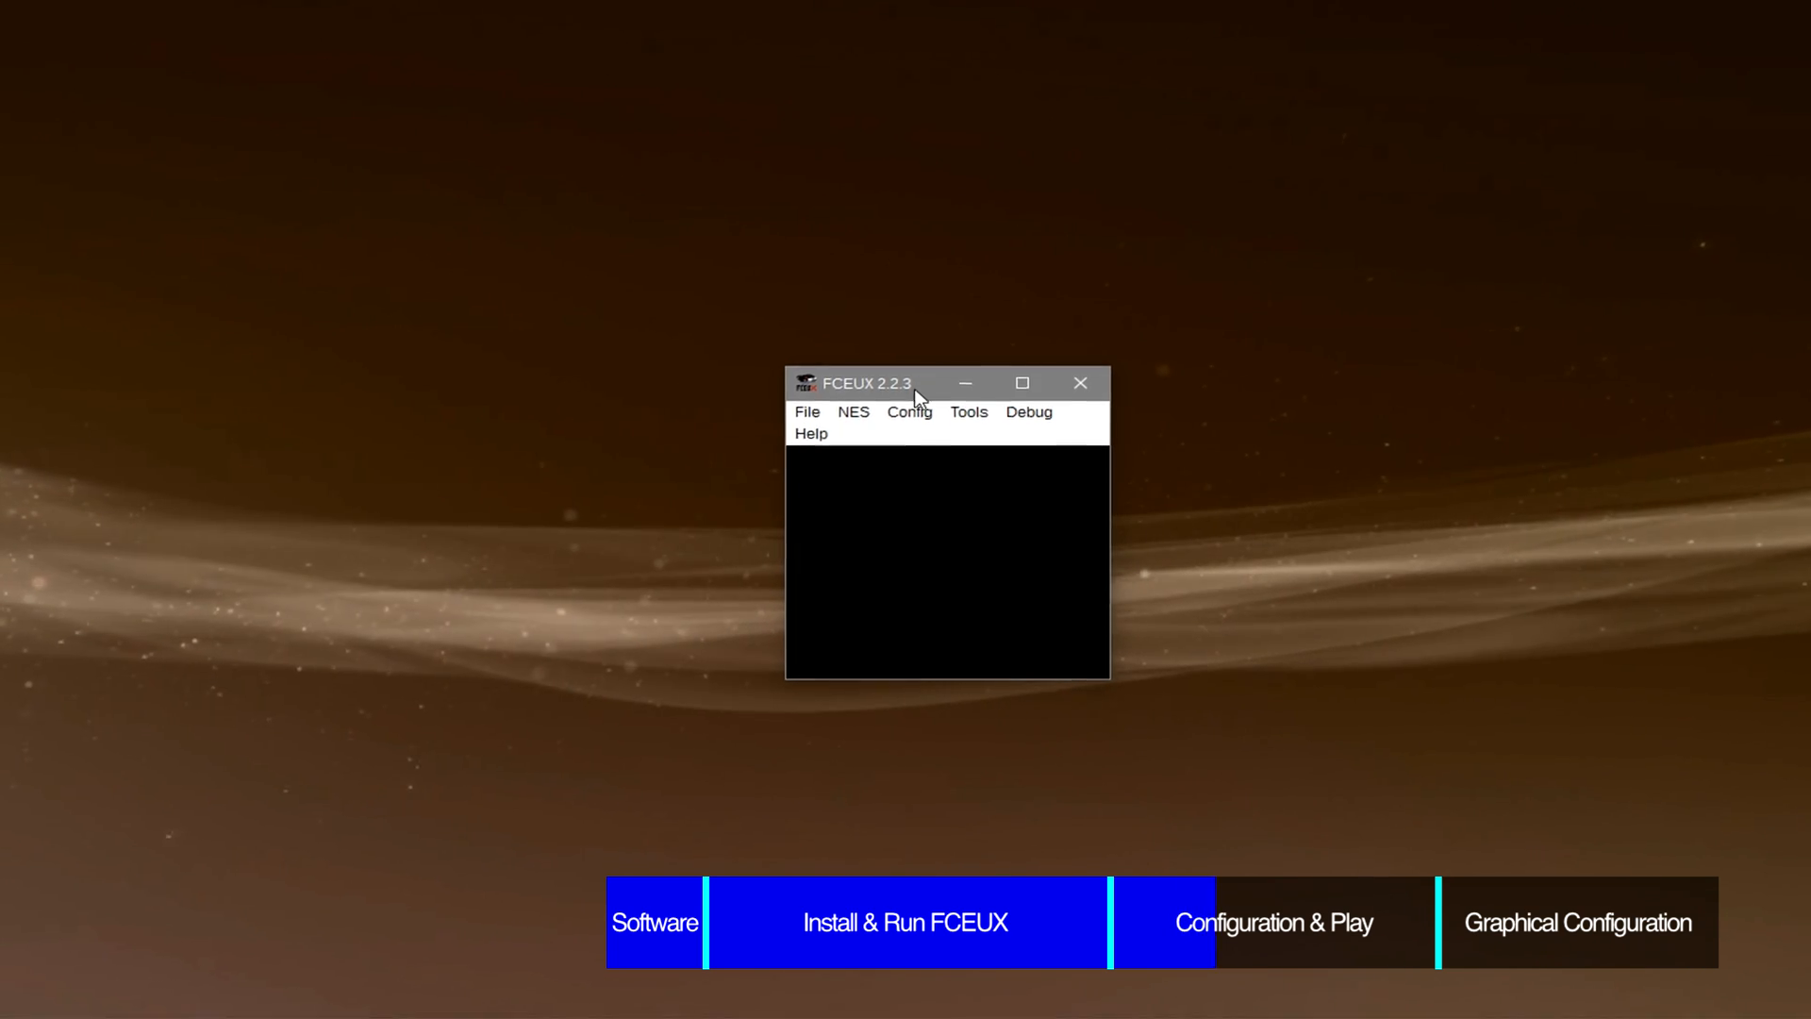
click(908, 412)
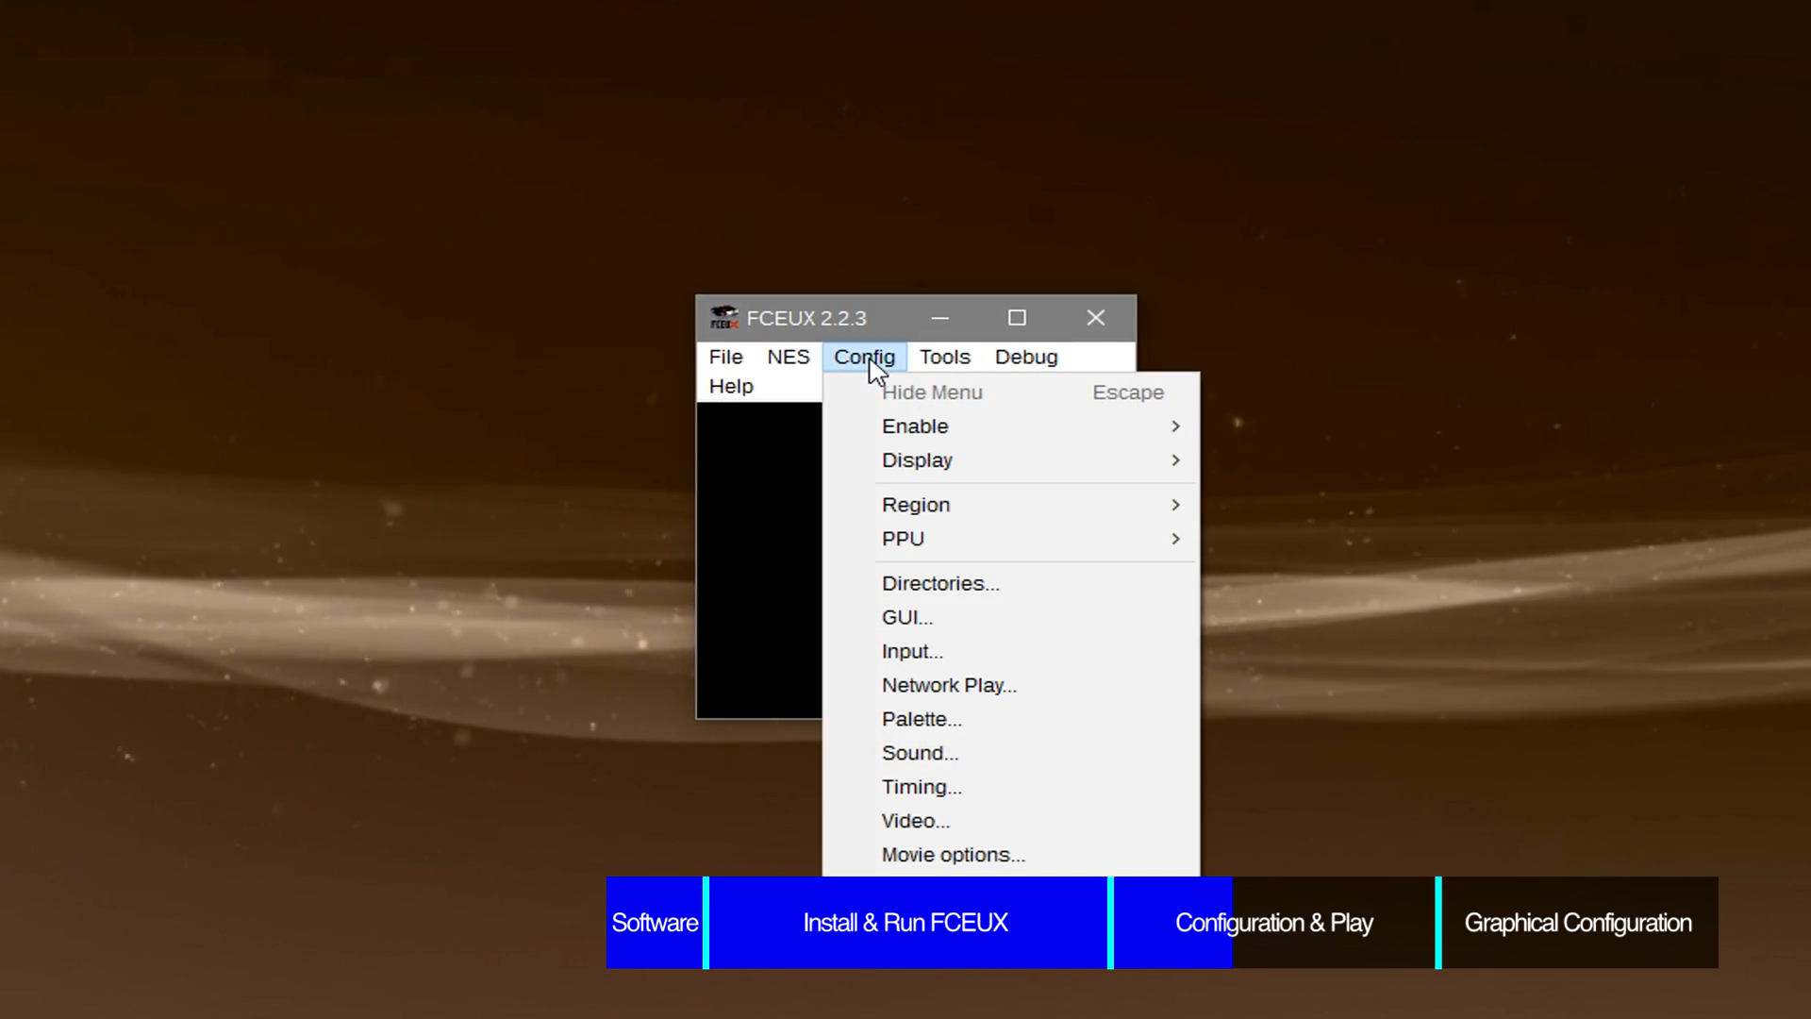
click(948, 649)
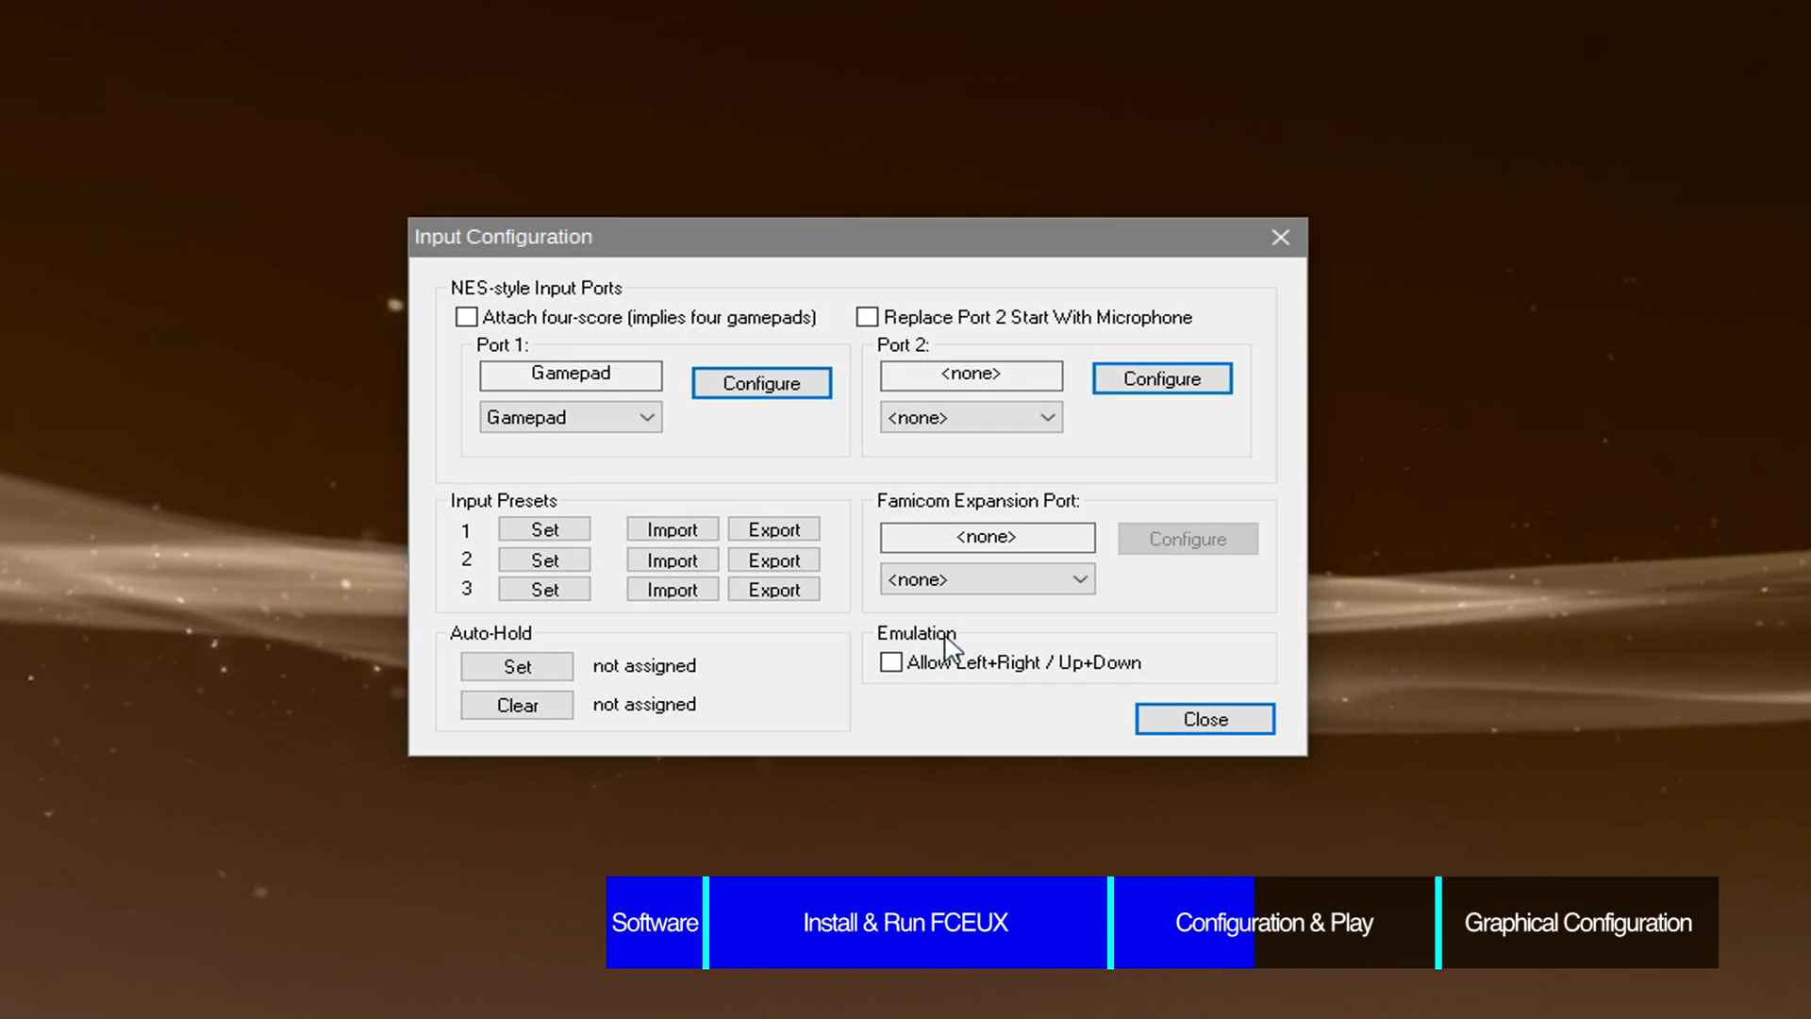
click(798, 397)
Step: Map Up, Left, Right and Down of Virtual Gamepad 1 to the controller, with Left on JS 0 hat 0:3 and Right on JS 0 hat 0:1
click(665, 511)
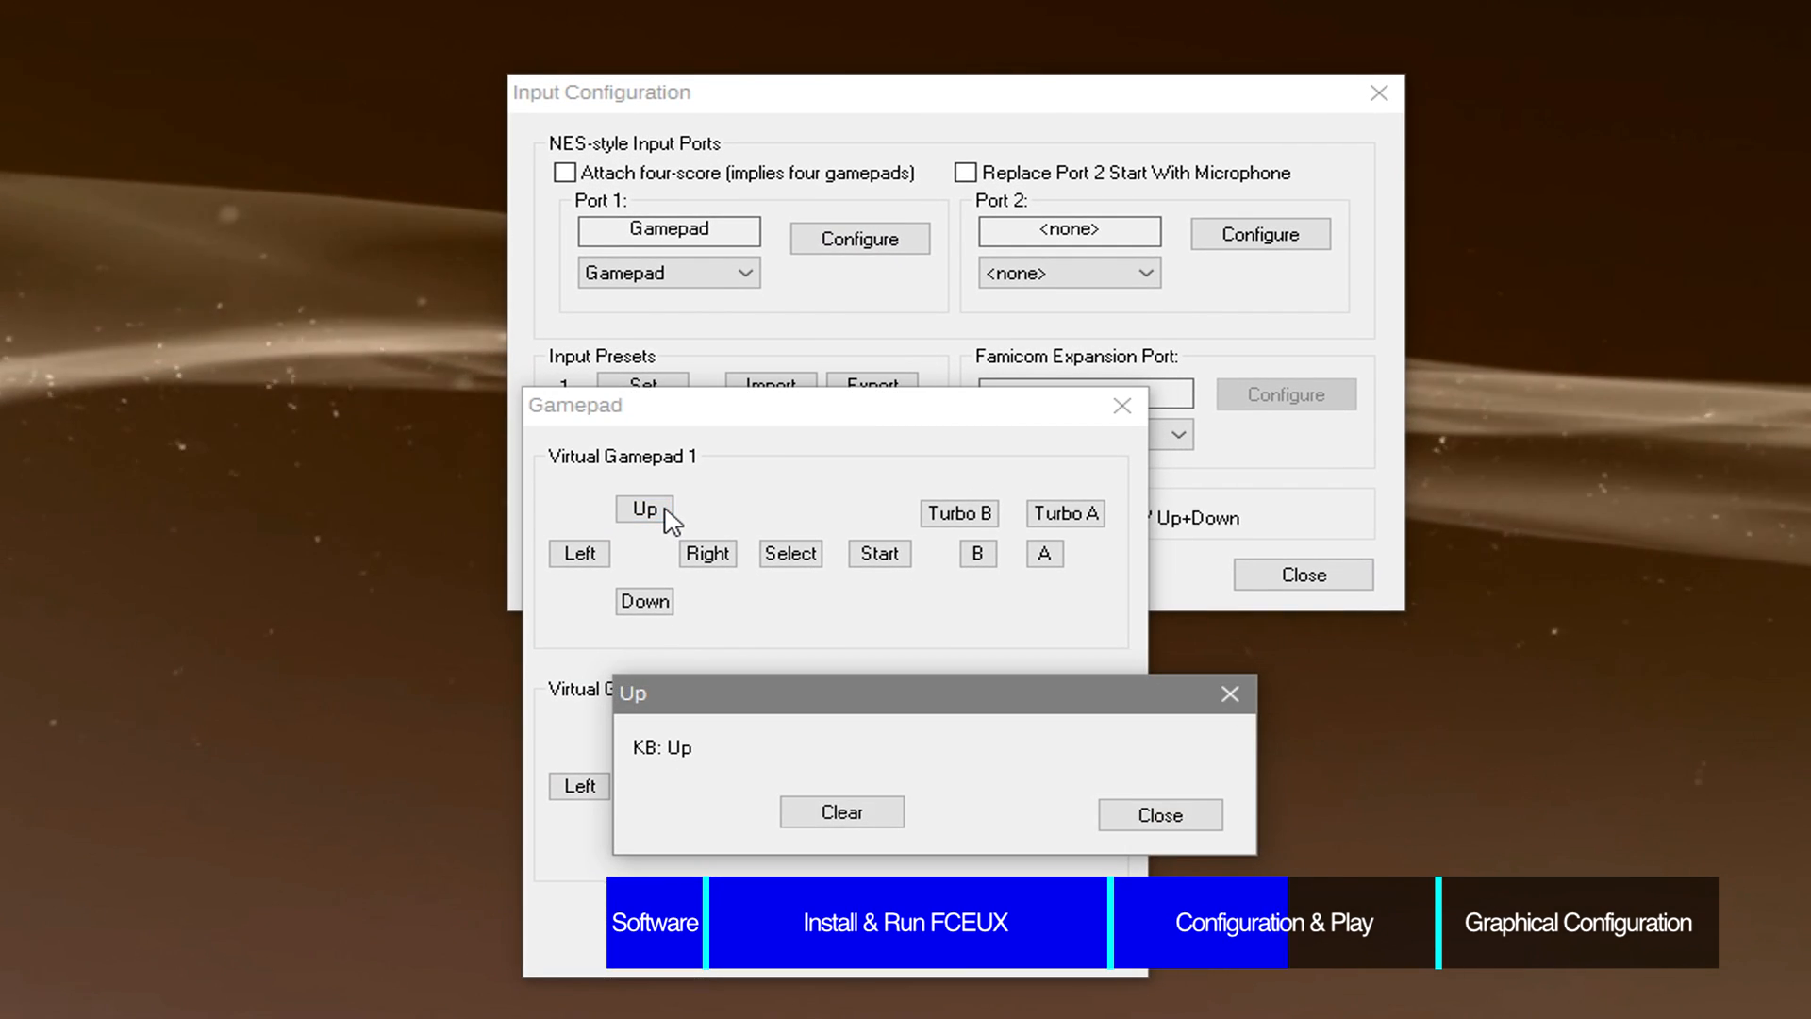
click(1160, 815)
click(580, 557)
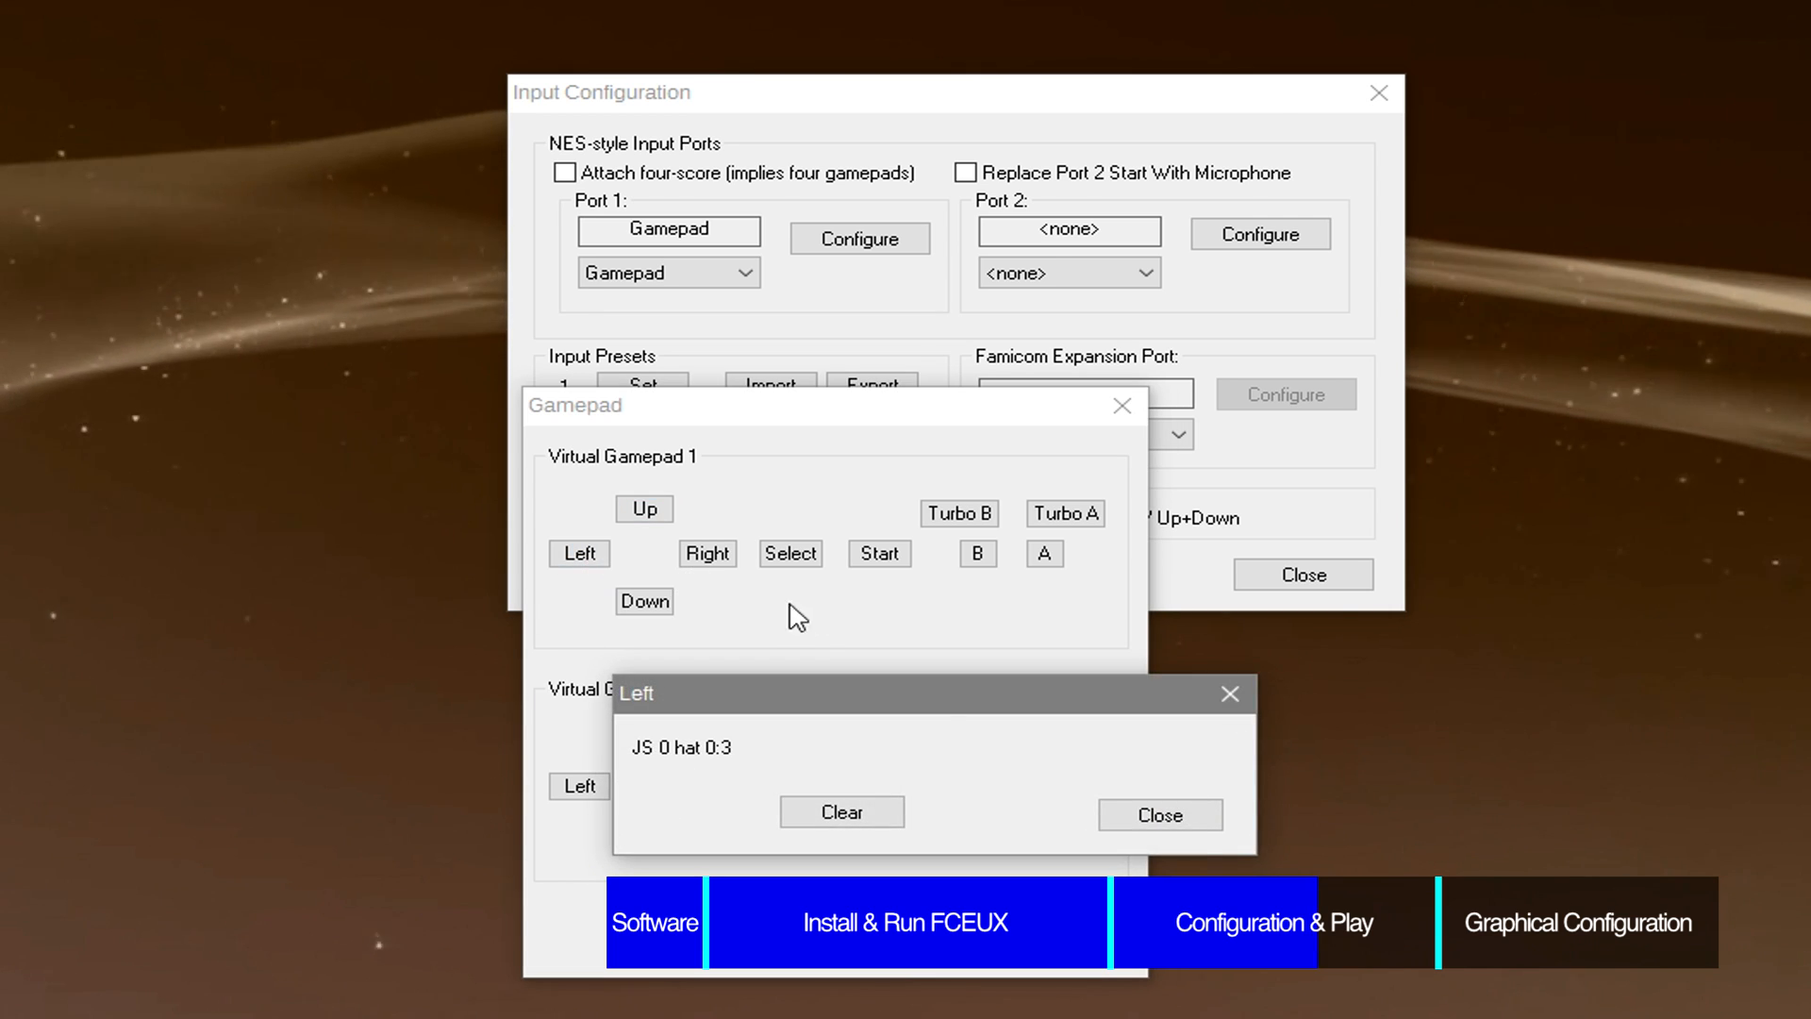
click(1160, 815)
click(709, 557)
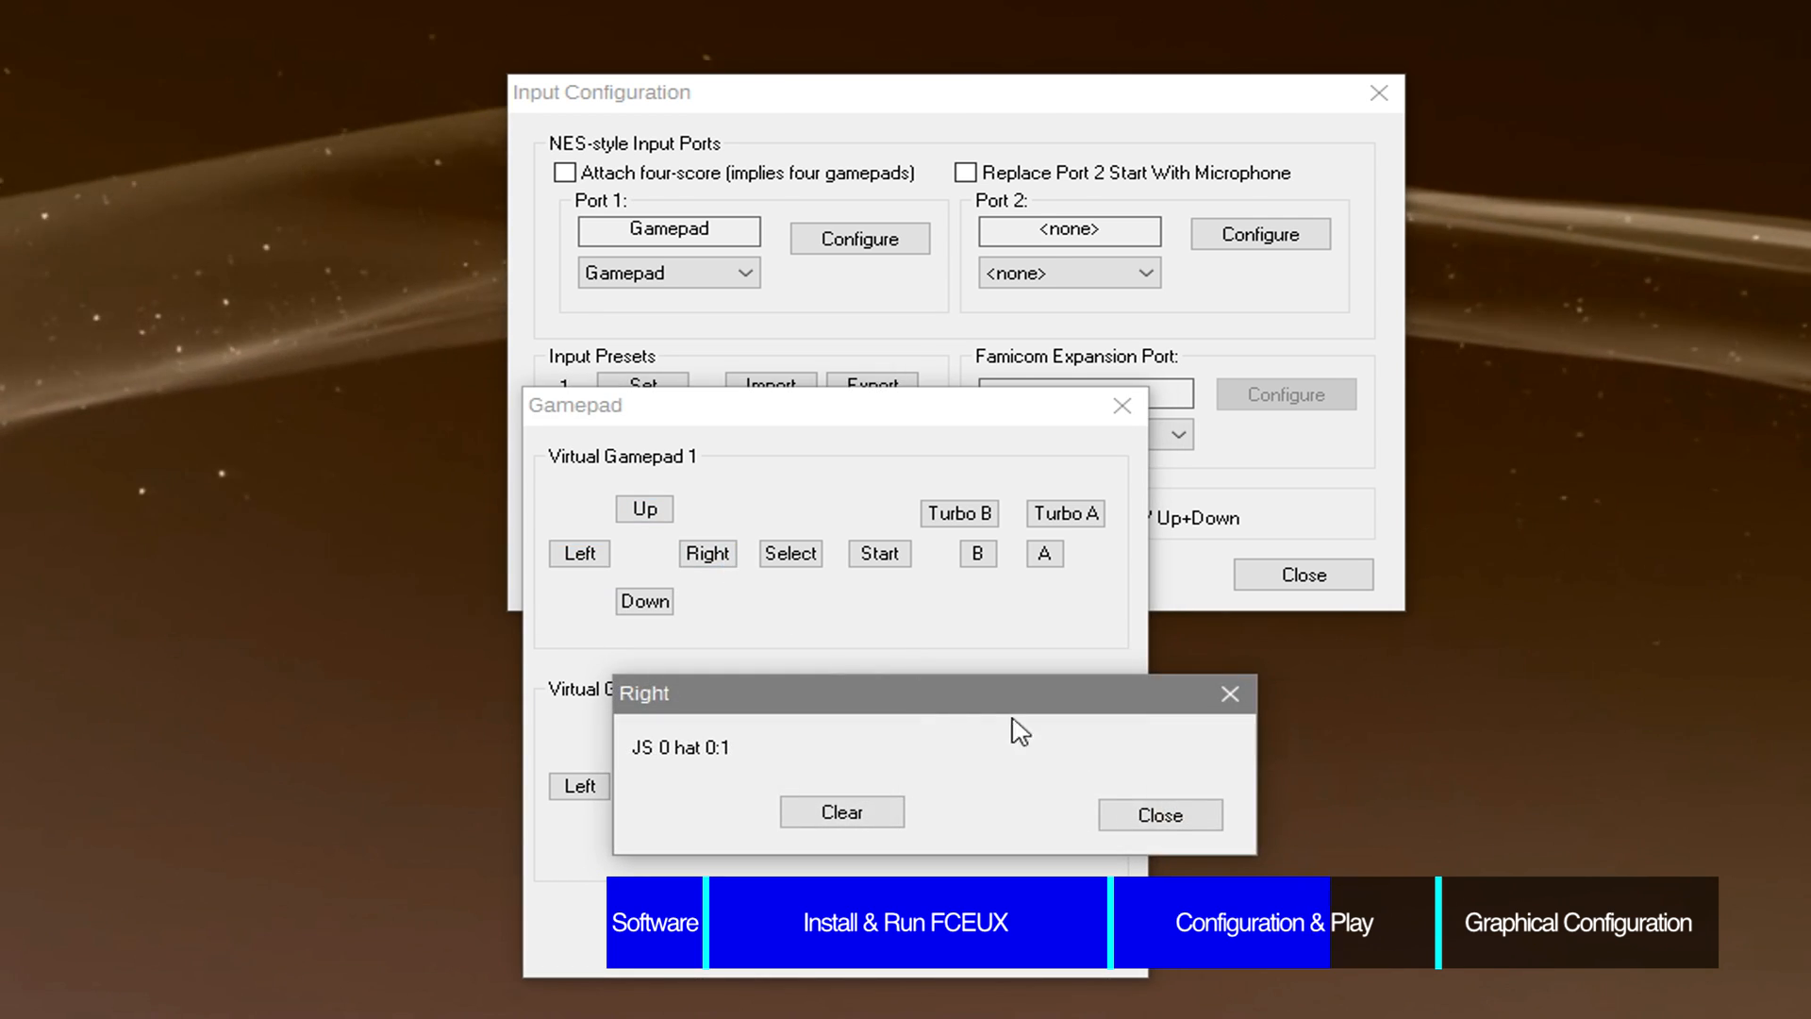
click(1160, 815)
click(645, 601)
click(1160, 815)
Step: Map Select, Start, B and A of Virtual Gamepad 1 to the controller, with Start on JS 0 button 7, and close the input configuration
click(791, 552)
click(1160, 815)
click(879, 552)
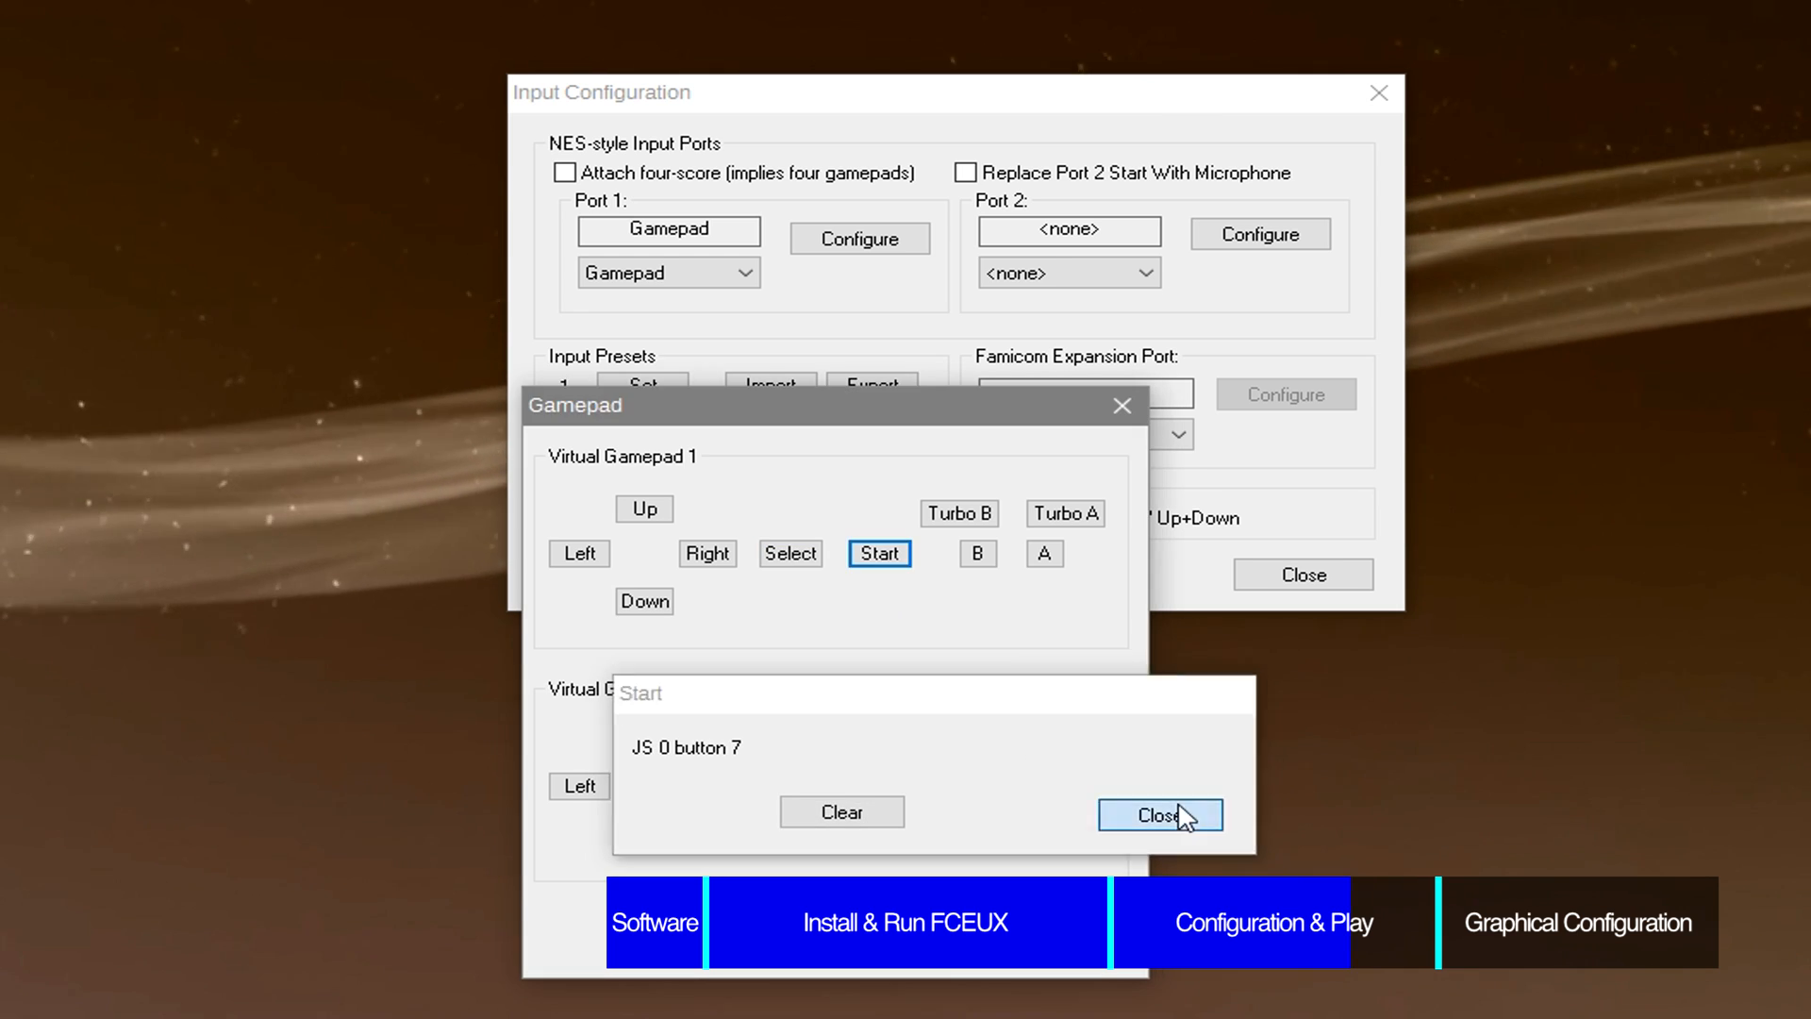
click(1160, 815)
click(977, 556)
click(1160, 815)
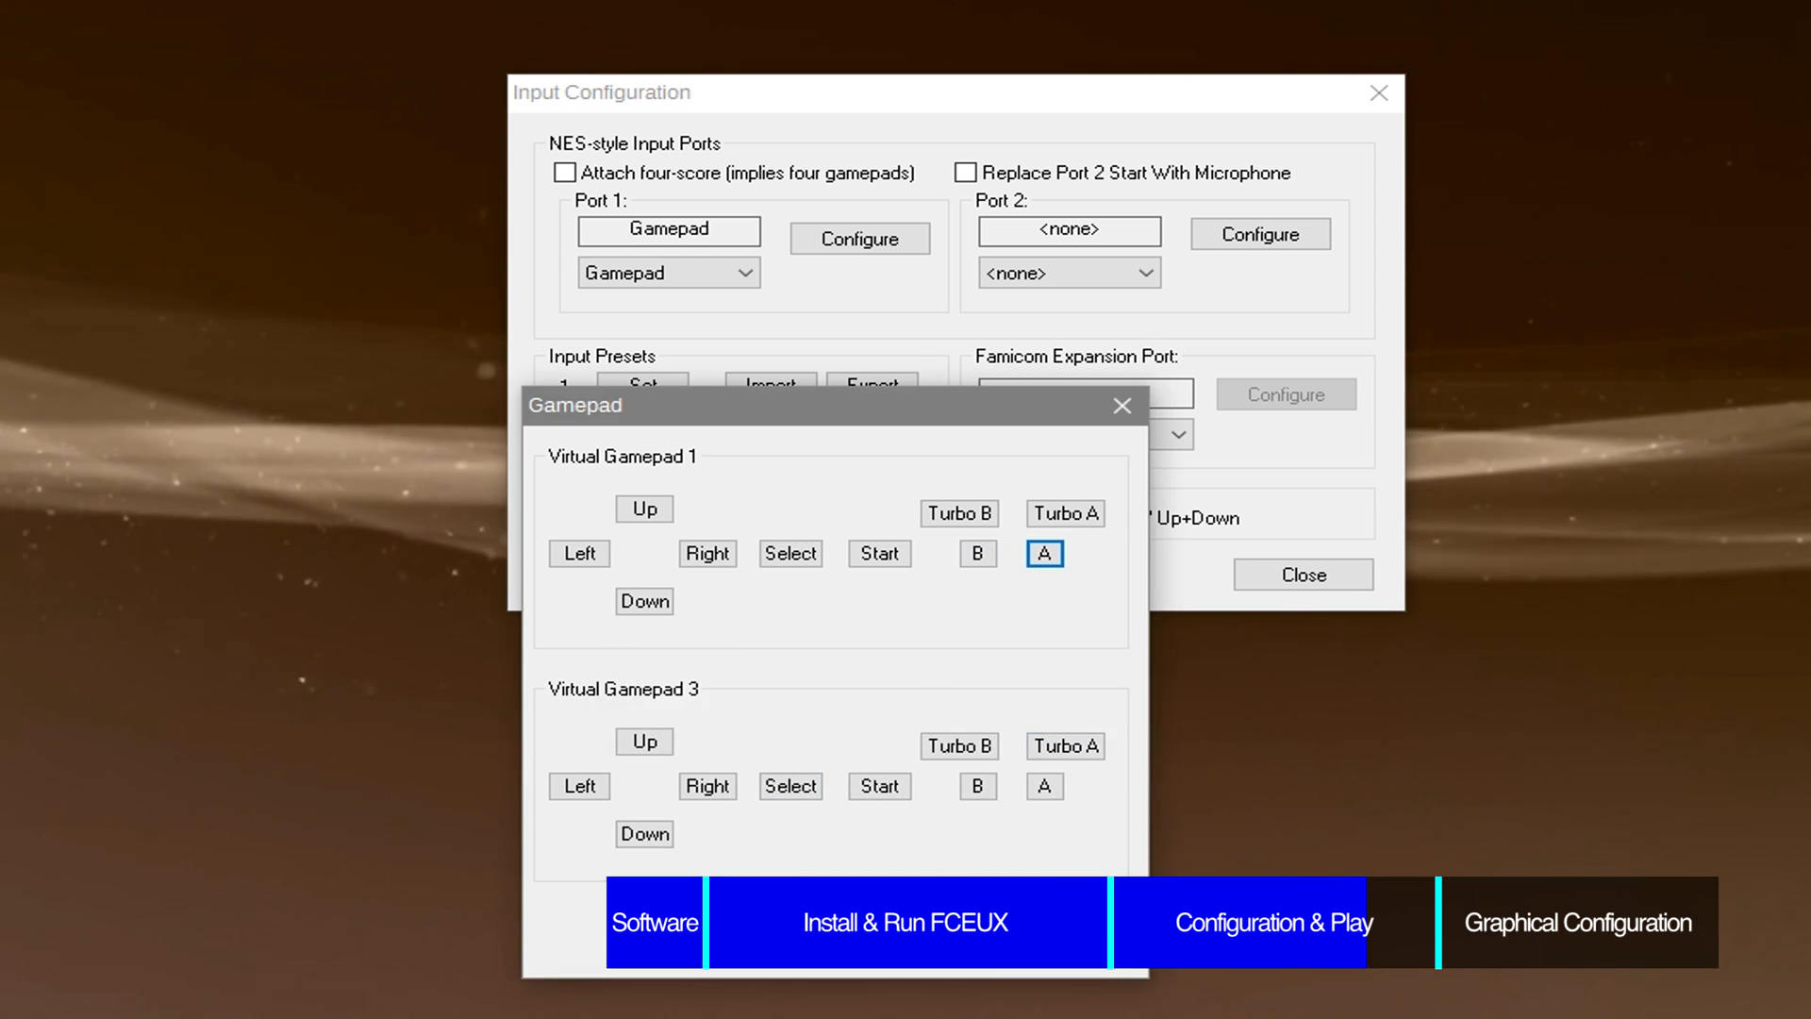
click(1056, 940)
click(1263, 576)
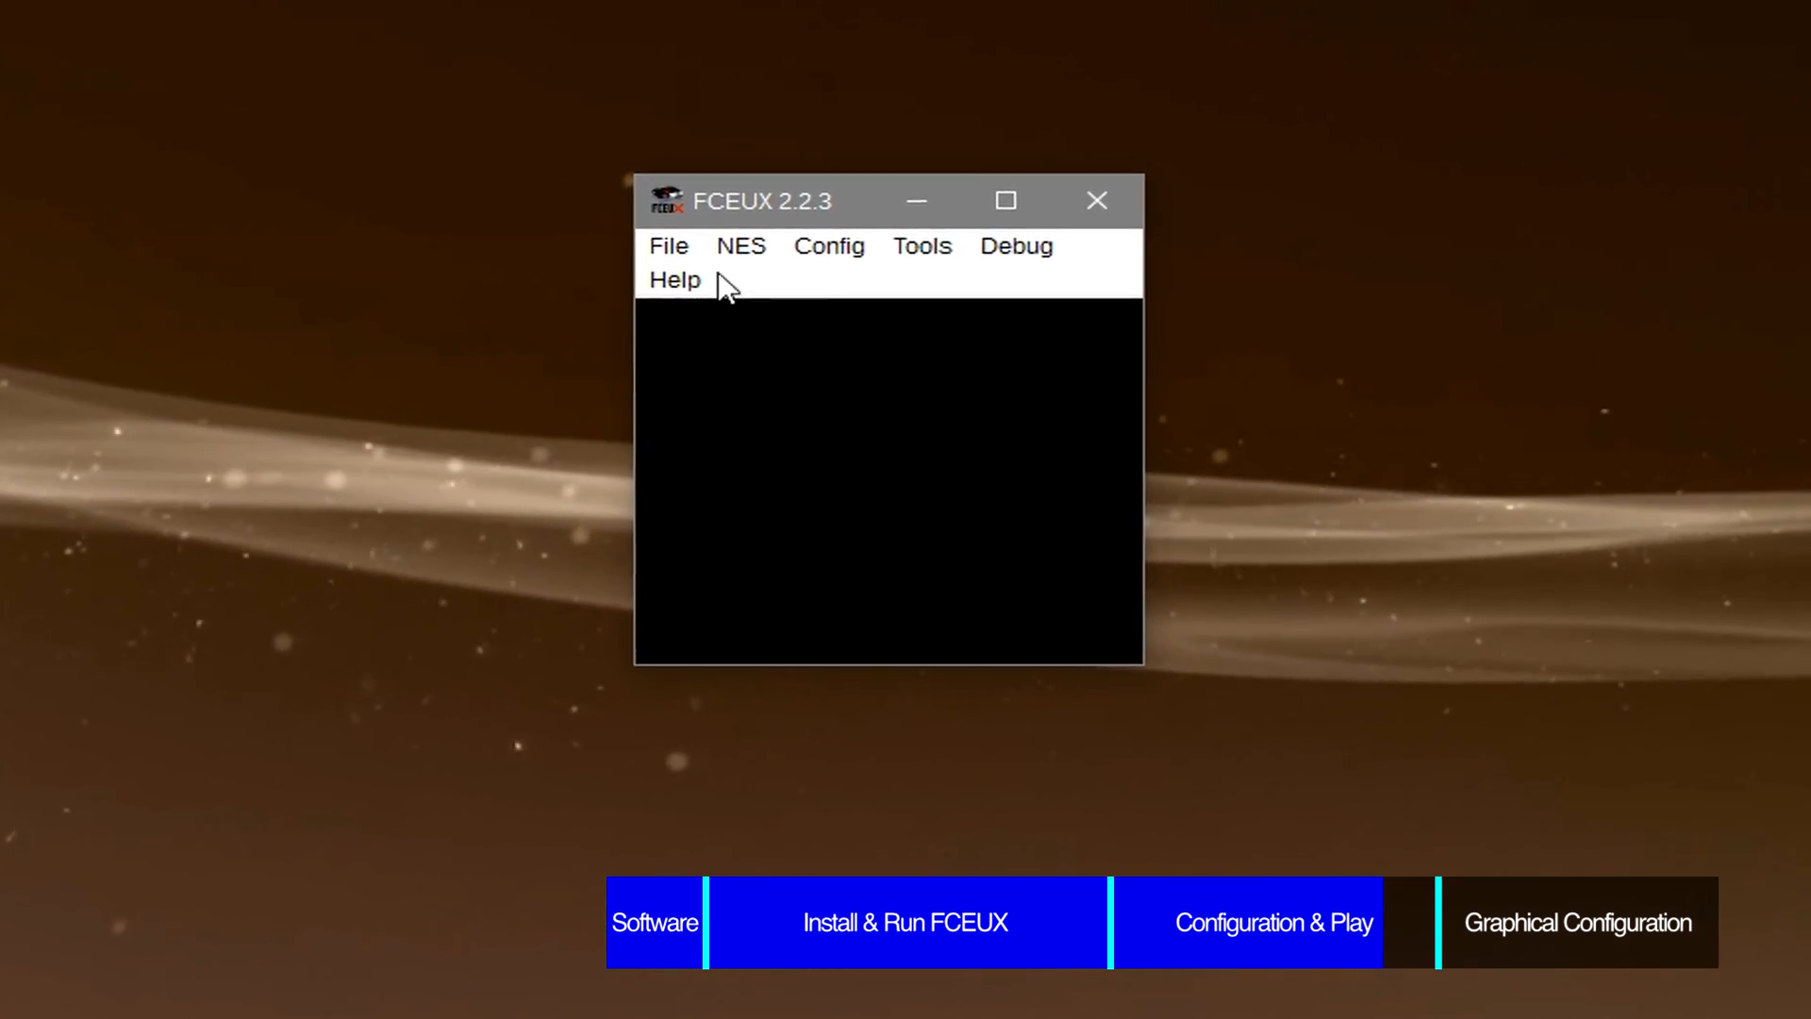
Step: Load the Super Mario Bros. ROM from the Downloads folder and switch the game to full screen and back to windowed mode
click(654, 255)
click(666, 294)
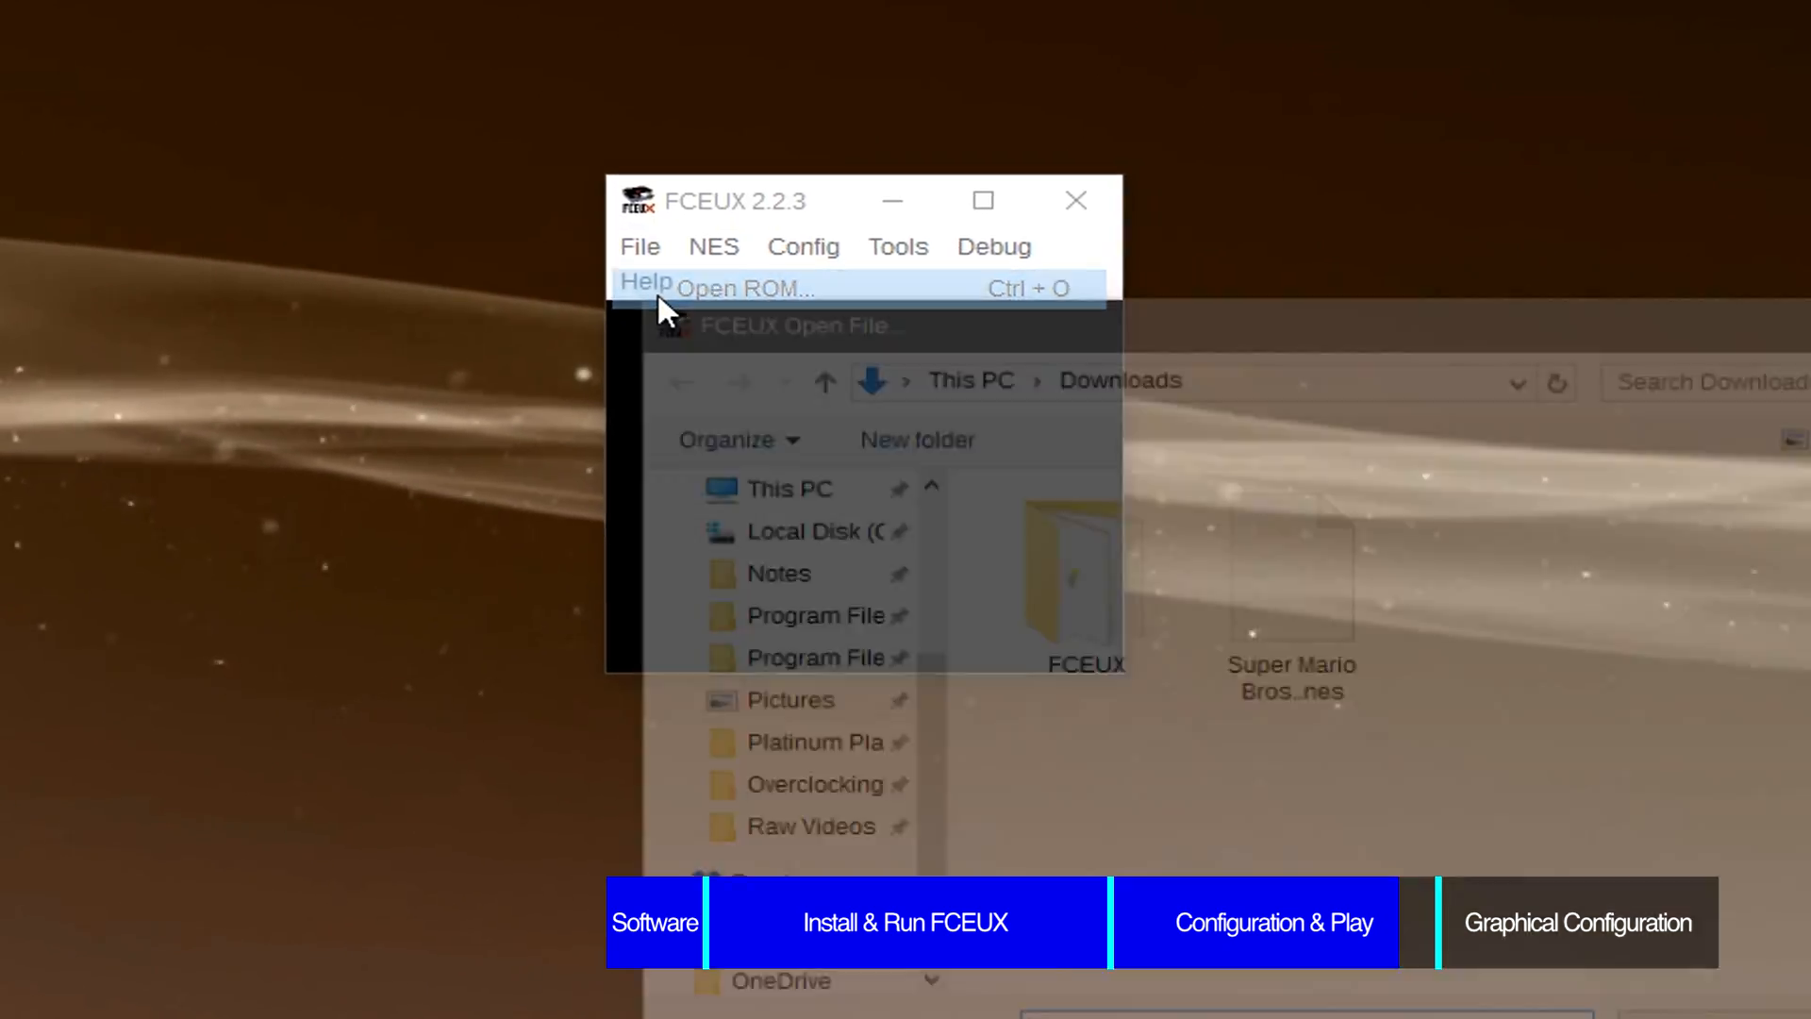
click(1191, 575)
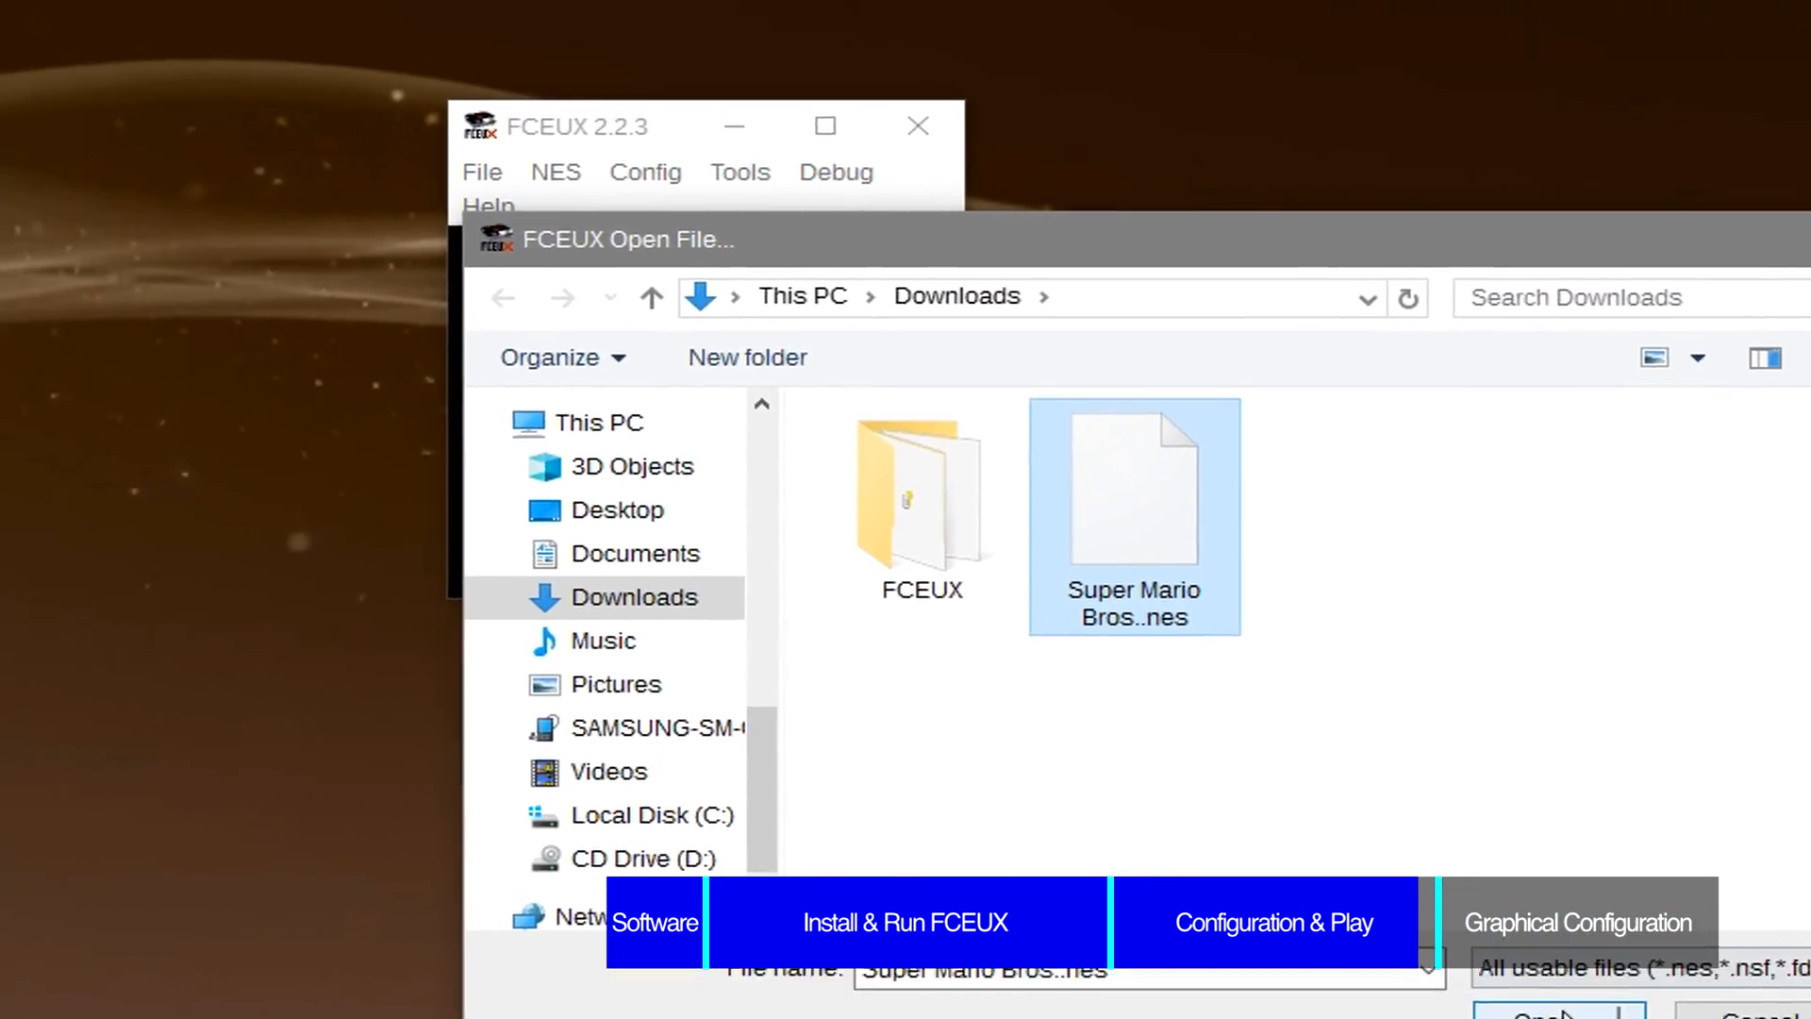
click(1564, 1014)
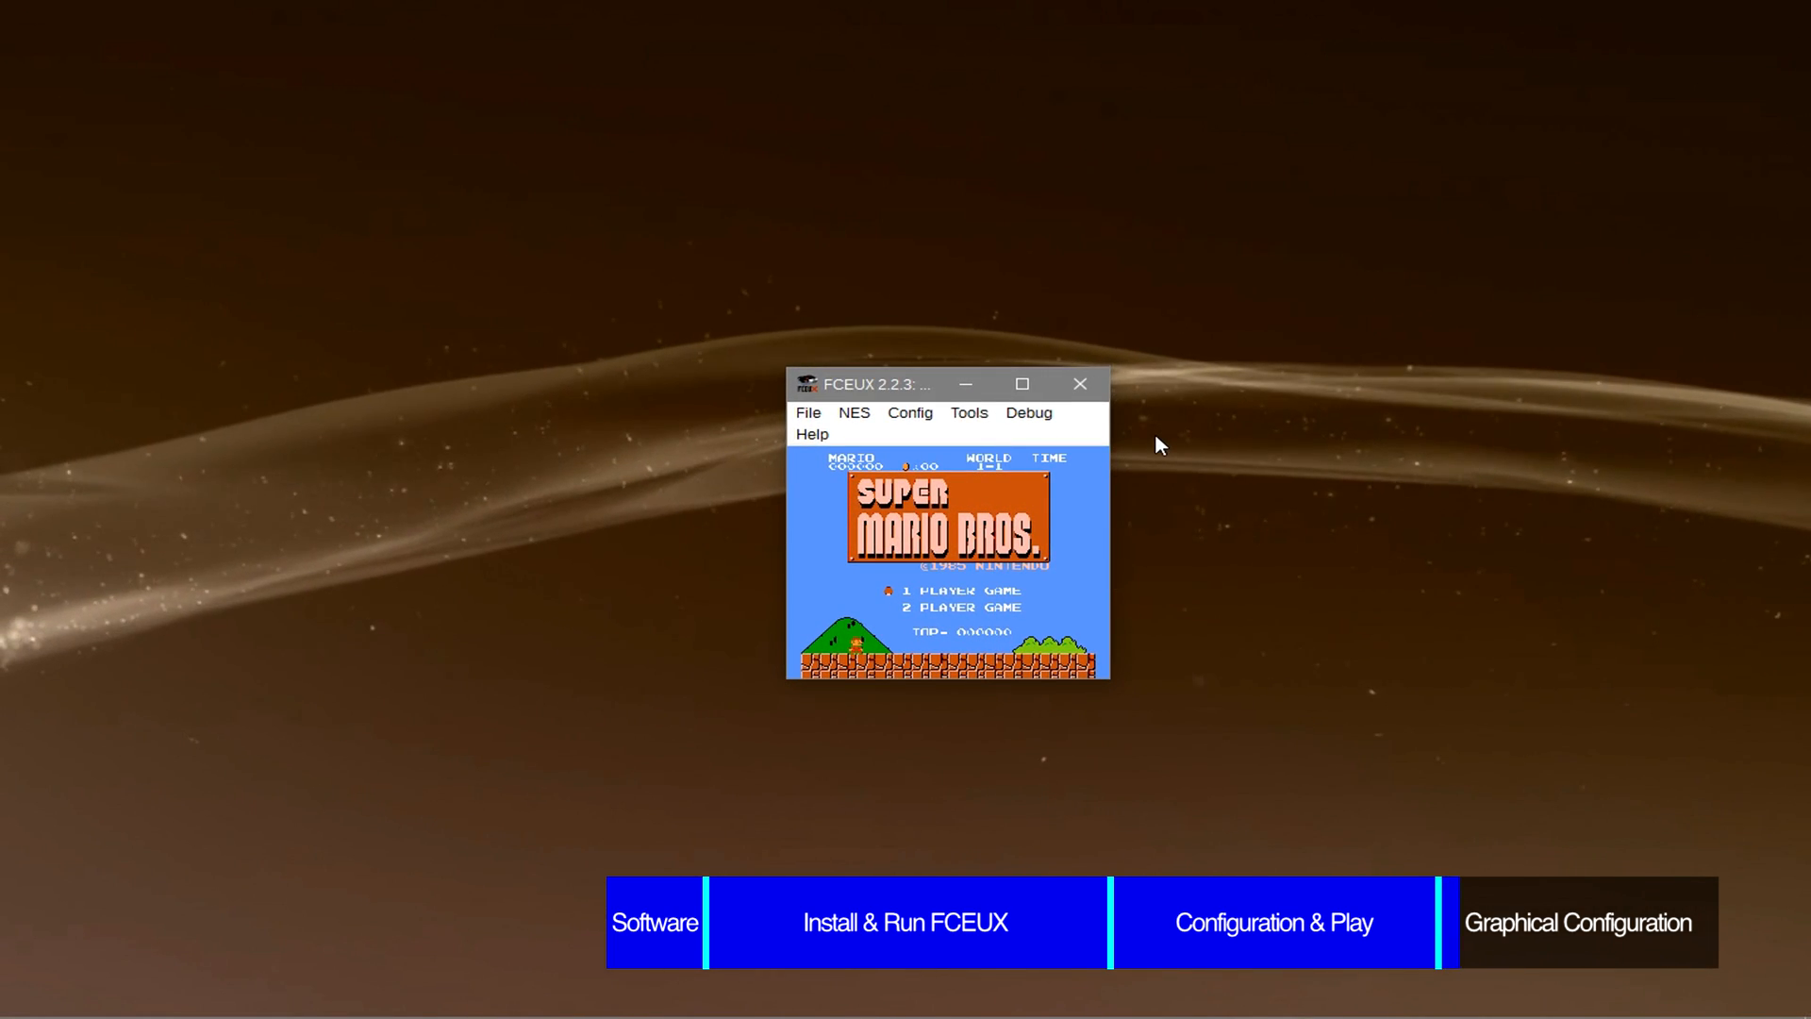
key(alt+Return)
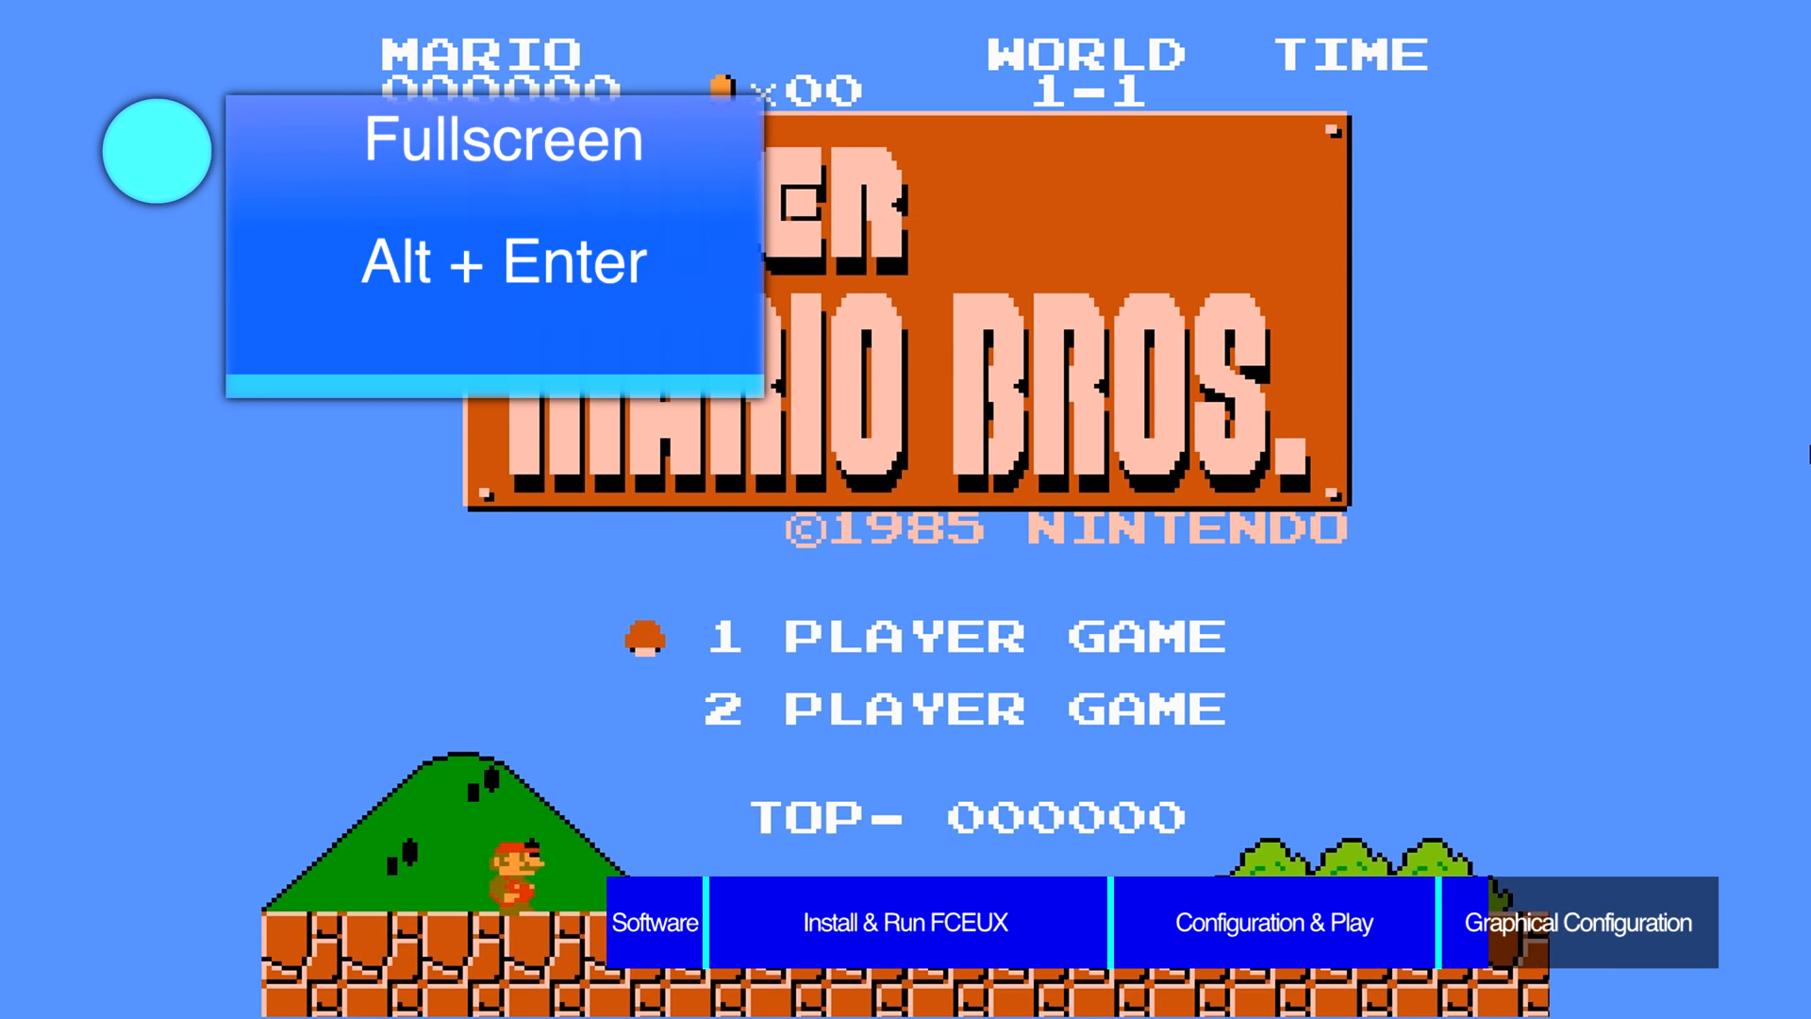
key(alt+Return)
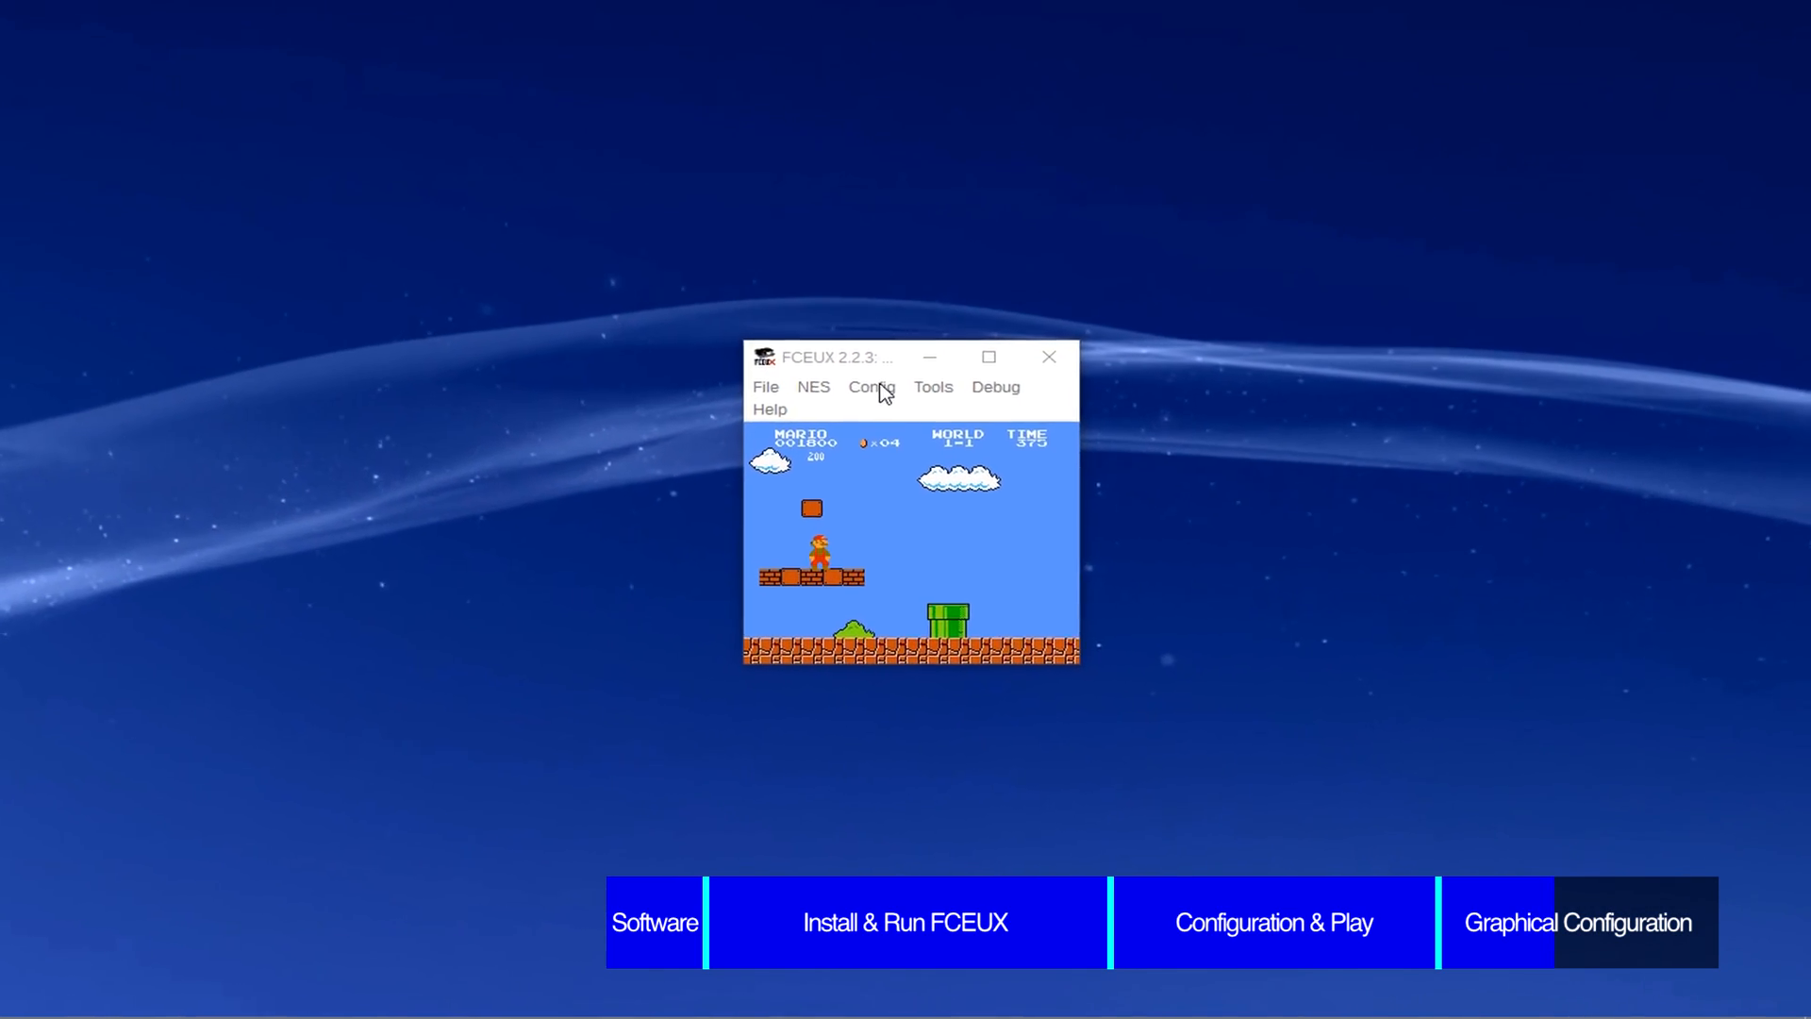
Step: Set the windowed size multiplier to 2 for both X and Y in the video configuration and close it
click(907, 411)
click(630, 663)
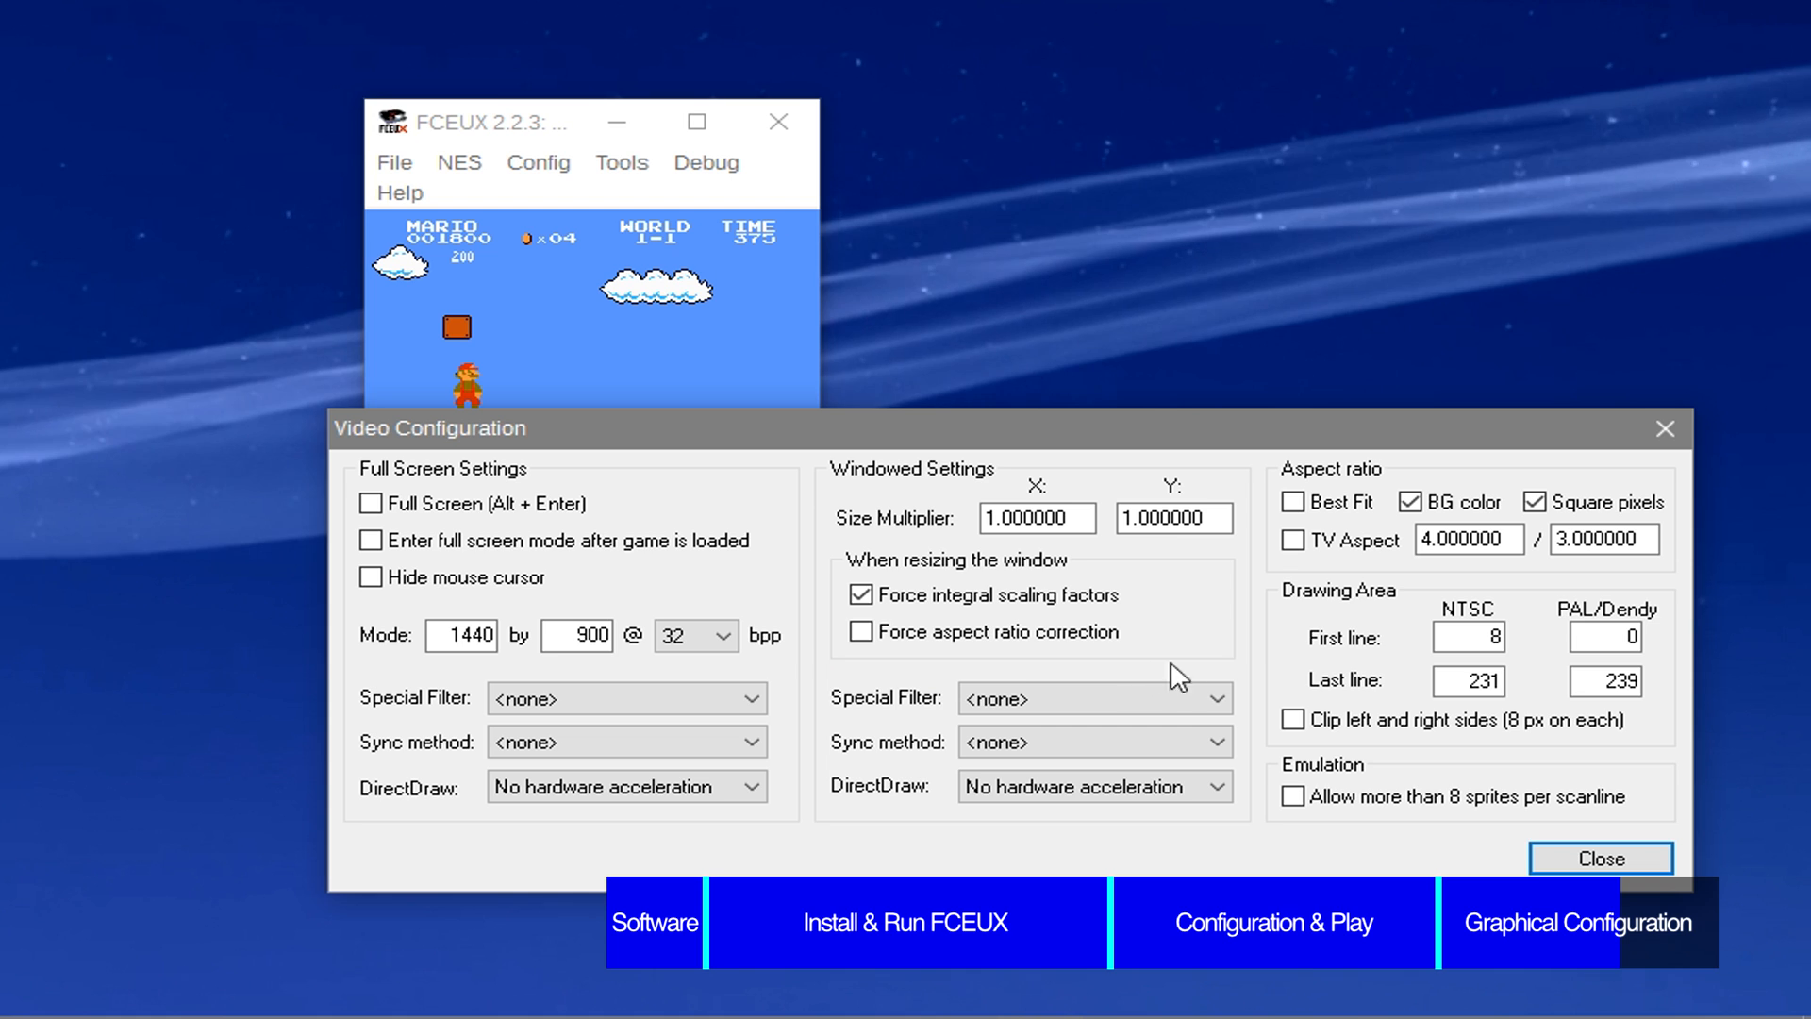
click(1359, 504)
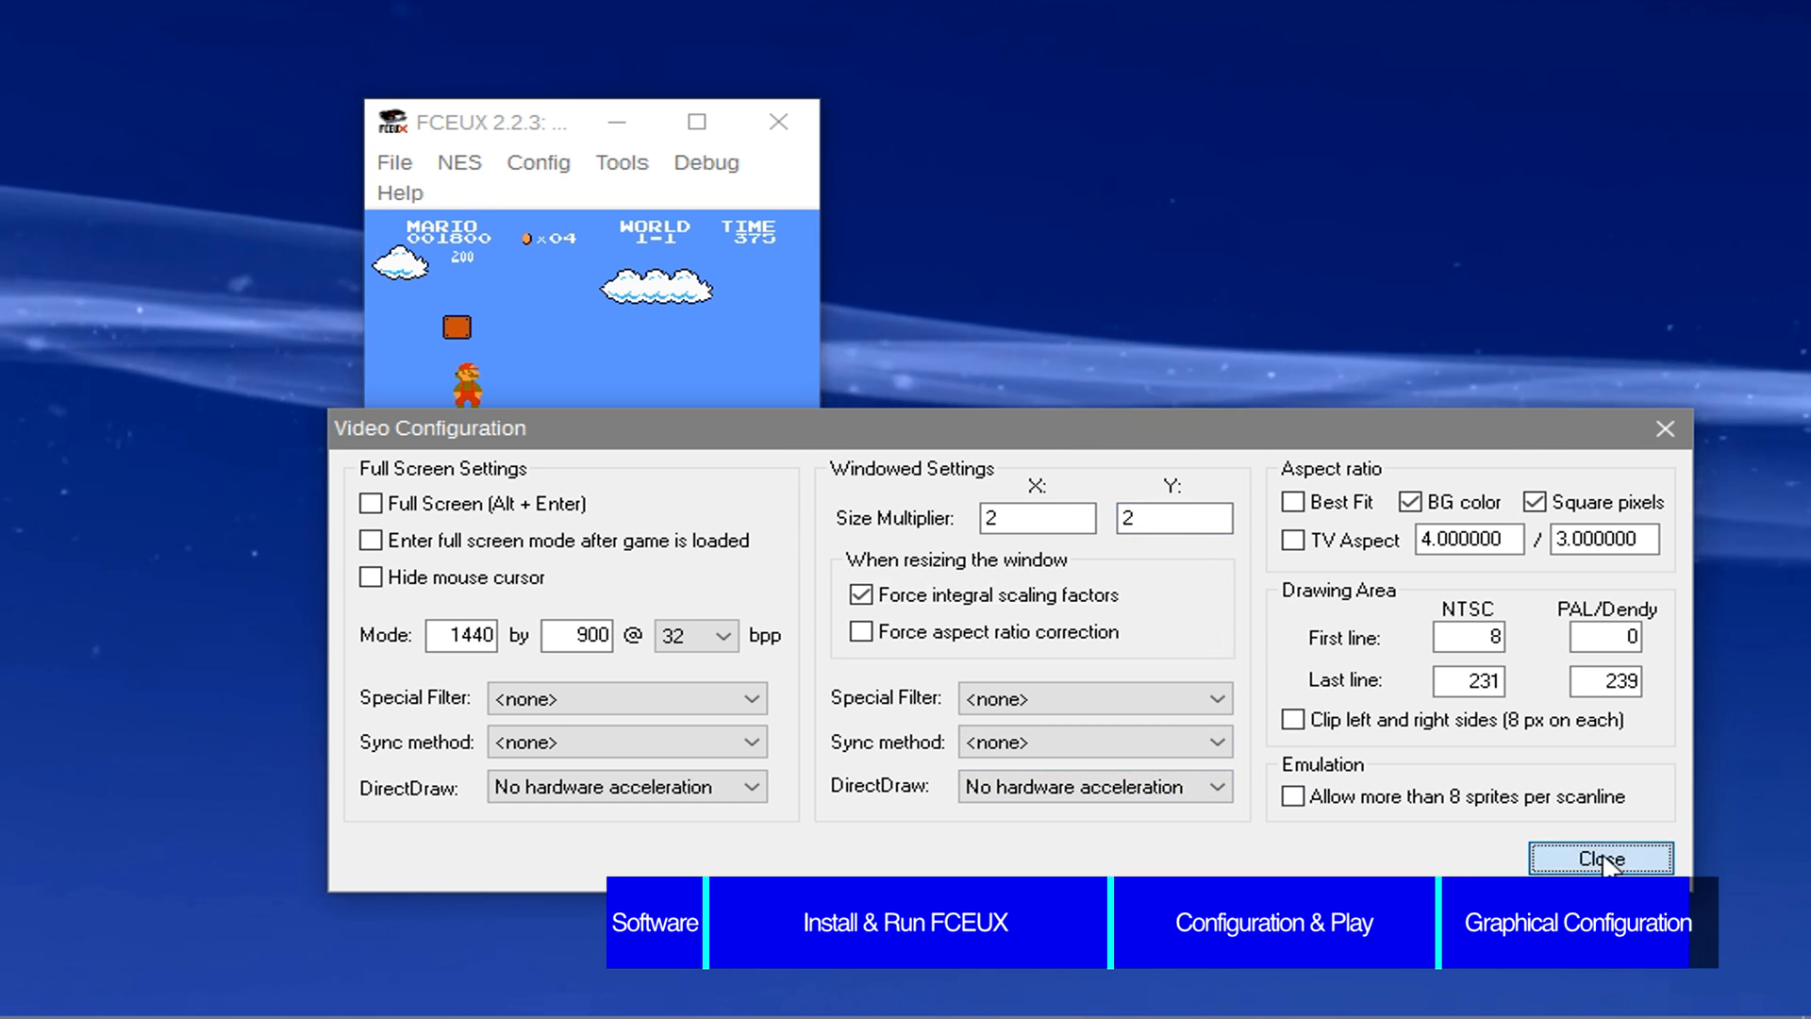
click(1537, 860)
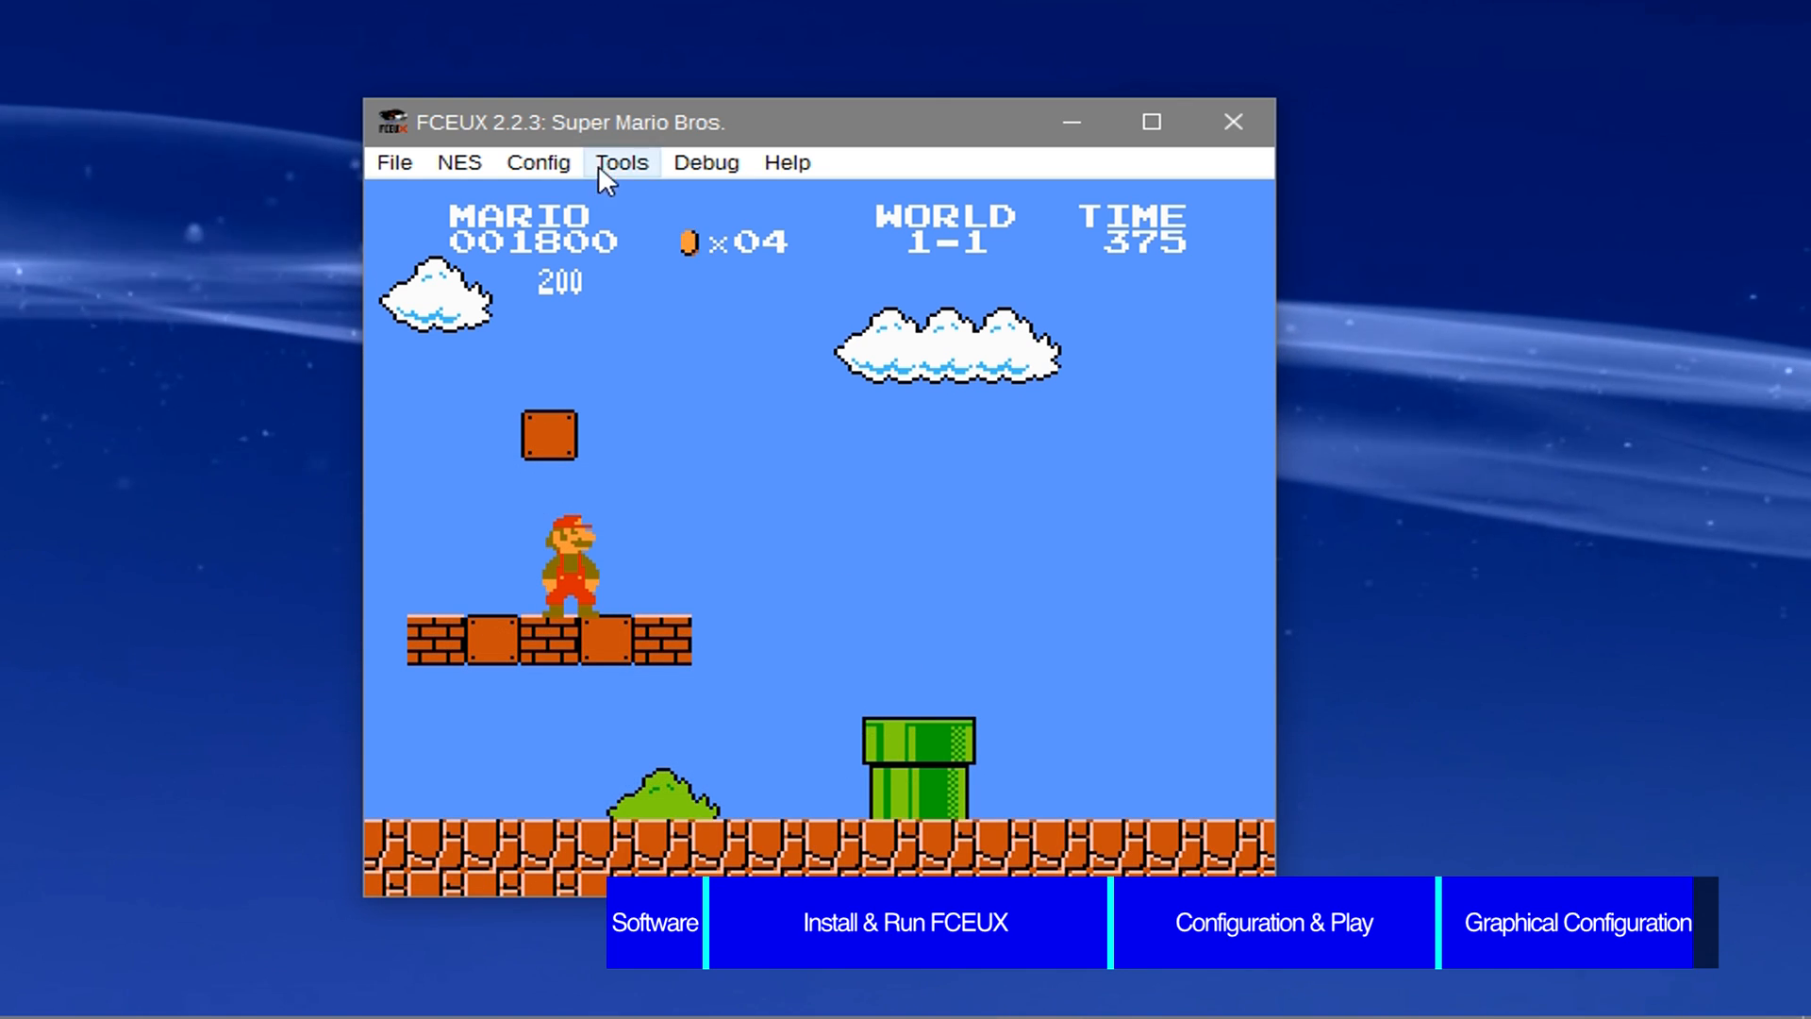
Step: Reopen the video configuration and set DirectDraw to Hardware acceleration for both the windowed and full screen settings
click(572, 162)
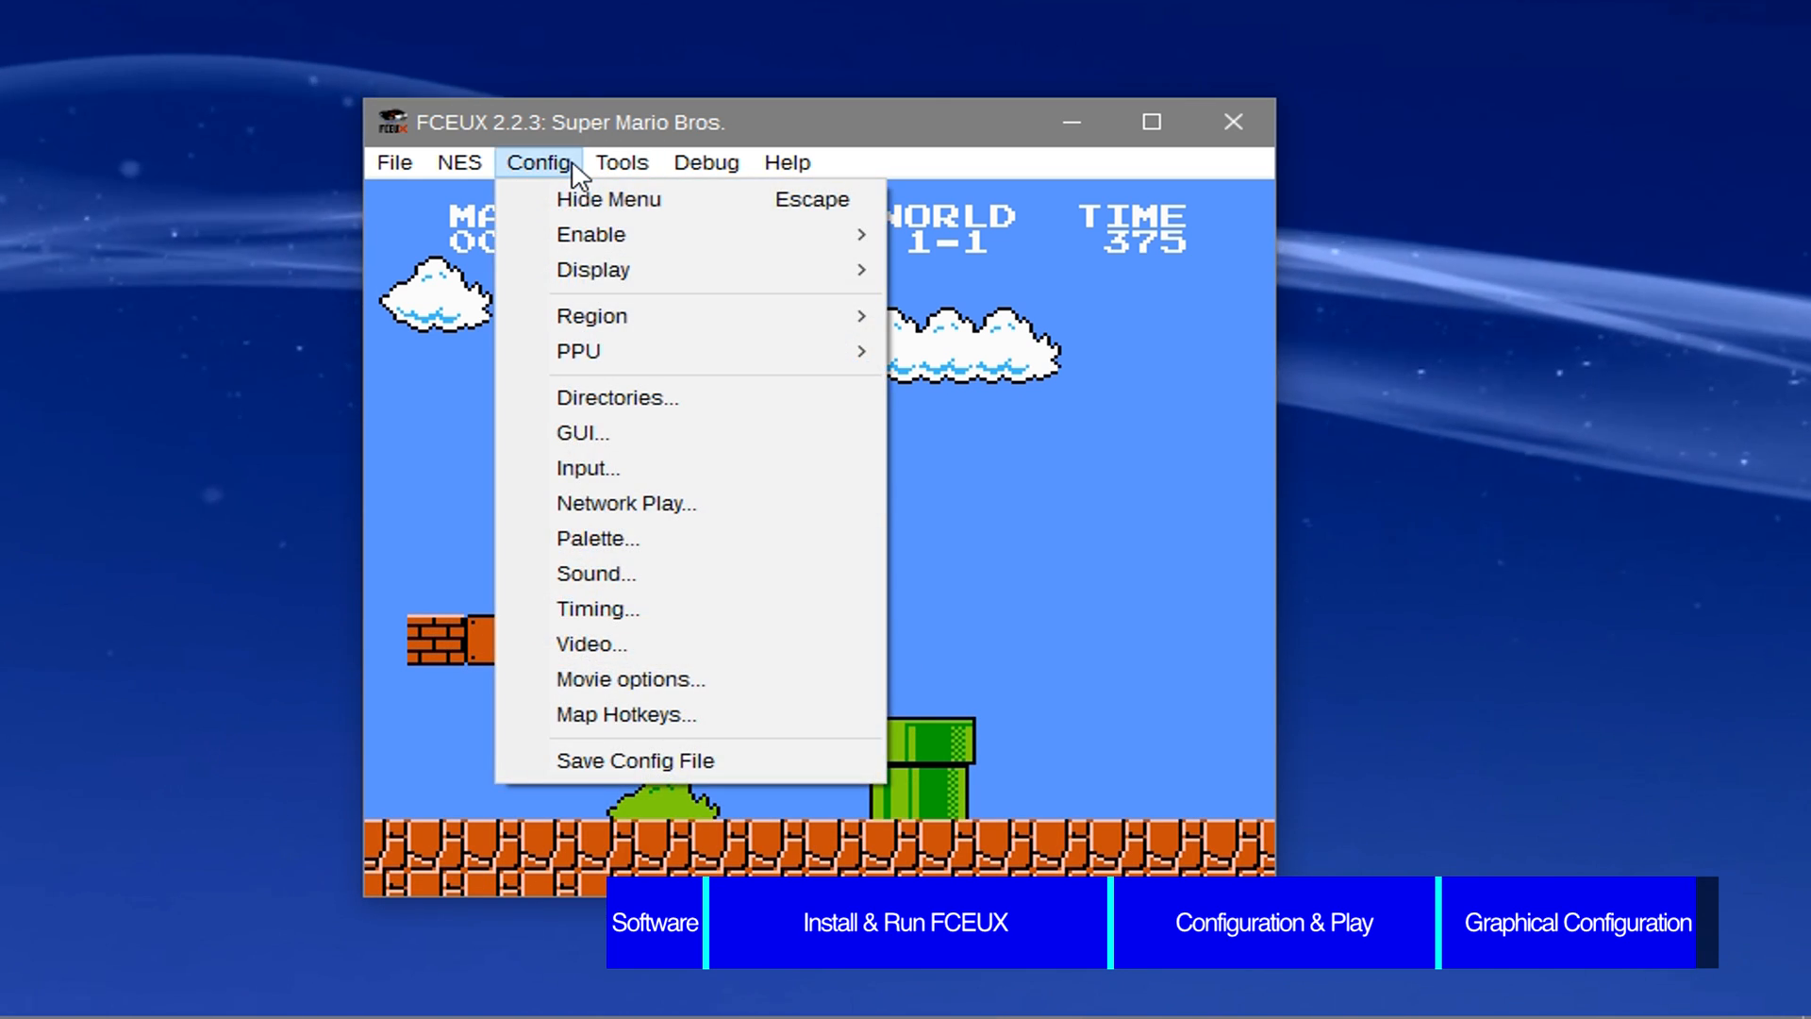
click(608, 649)
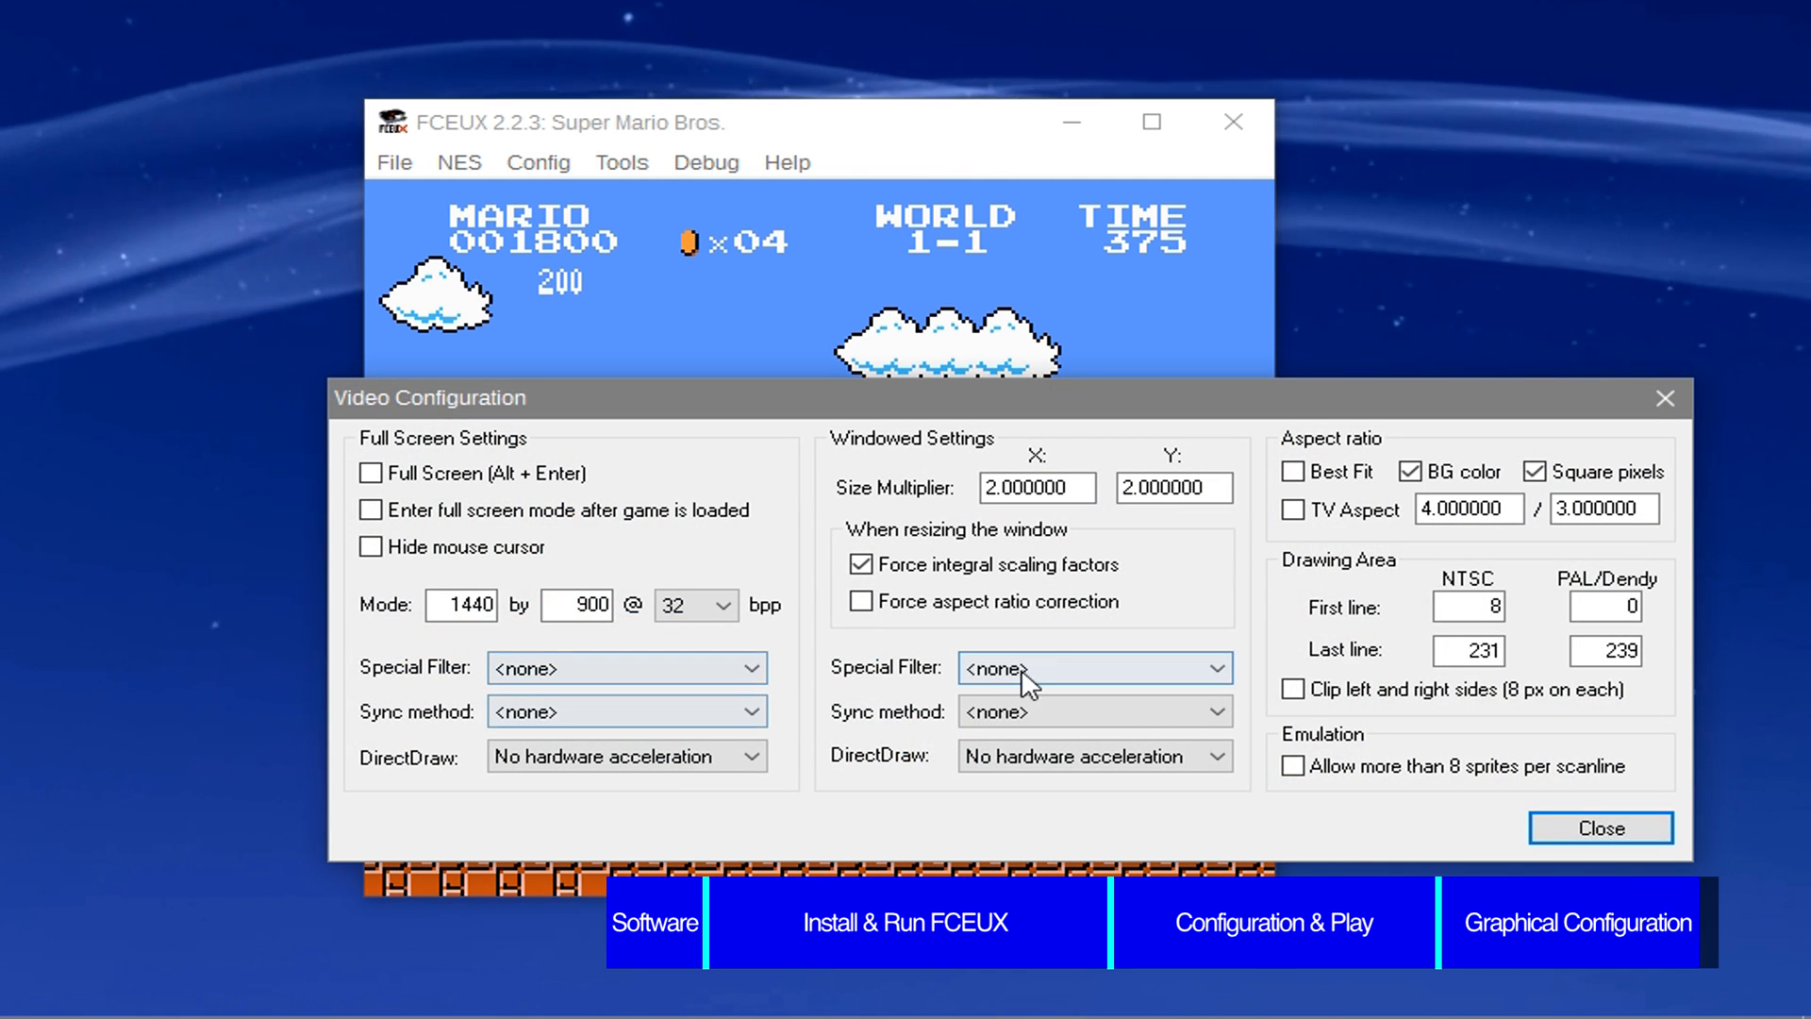
click(1034, 671)
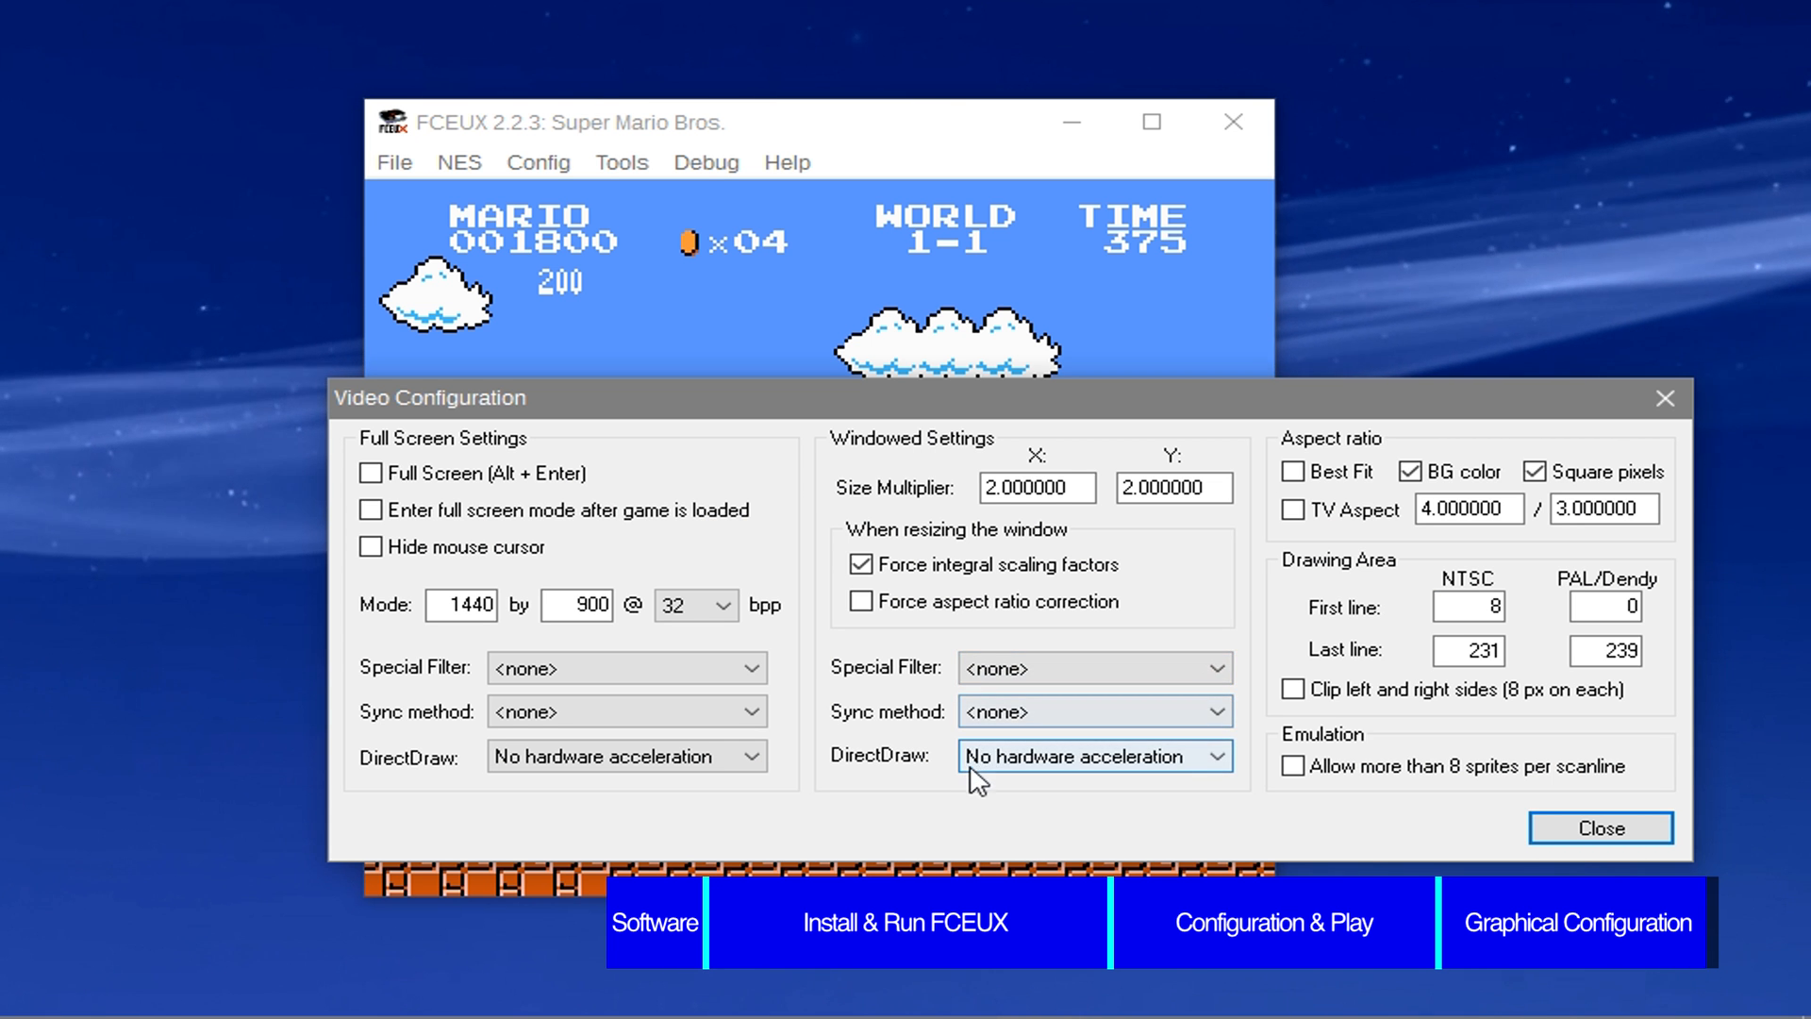
click(1035, 763)
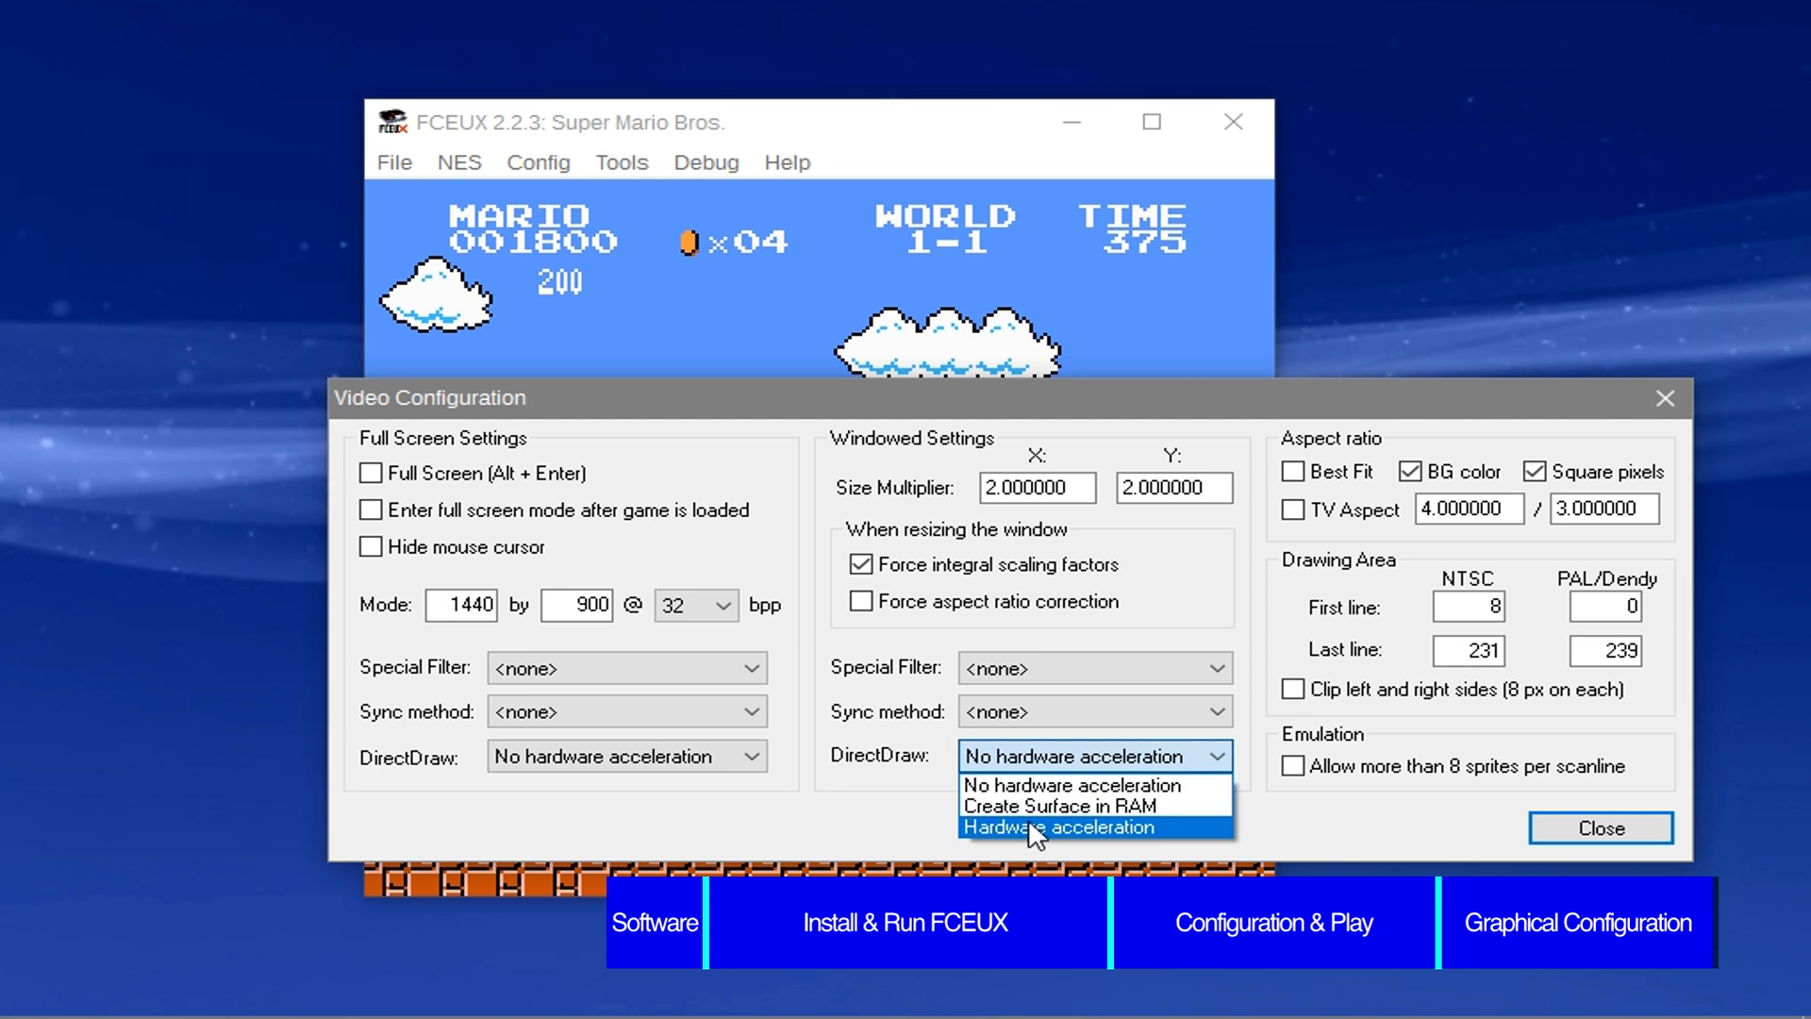
click(1028, 826)
click(741, 756)
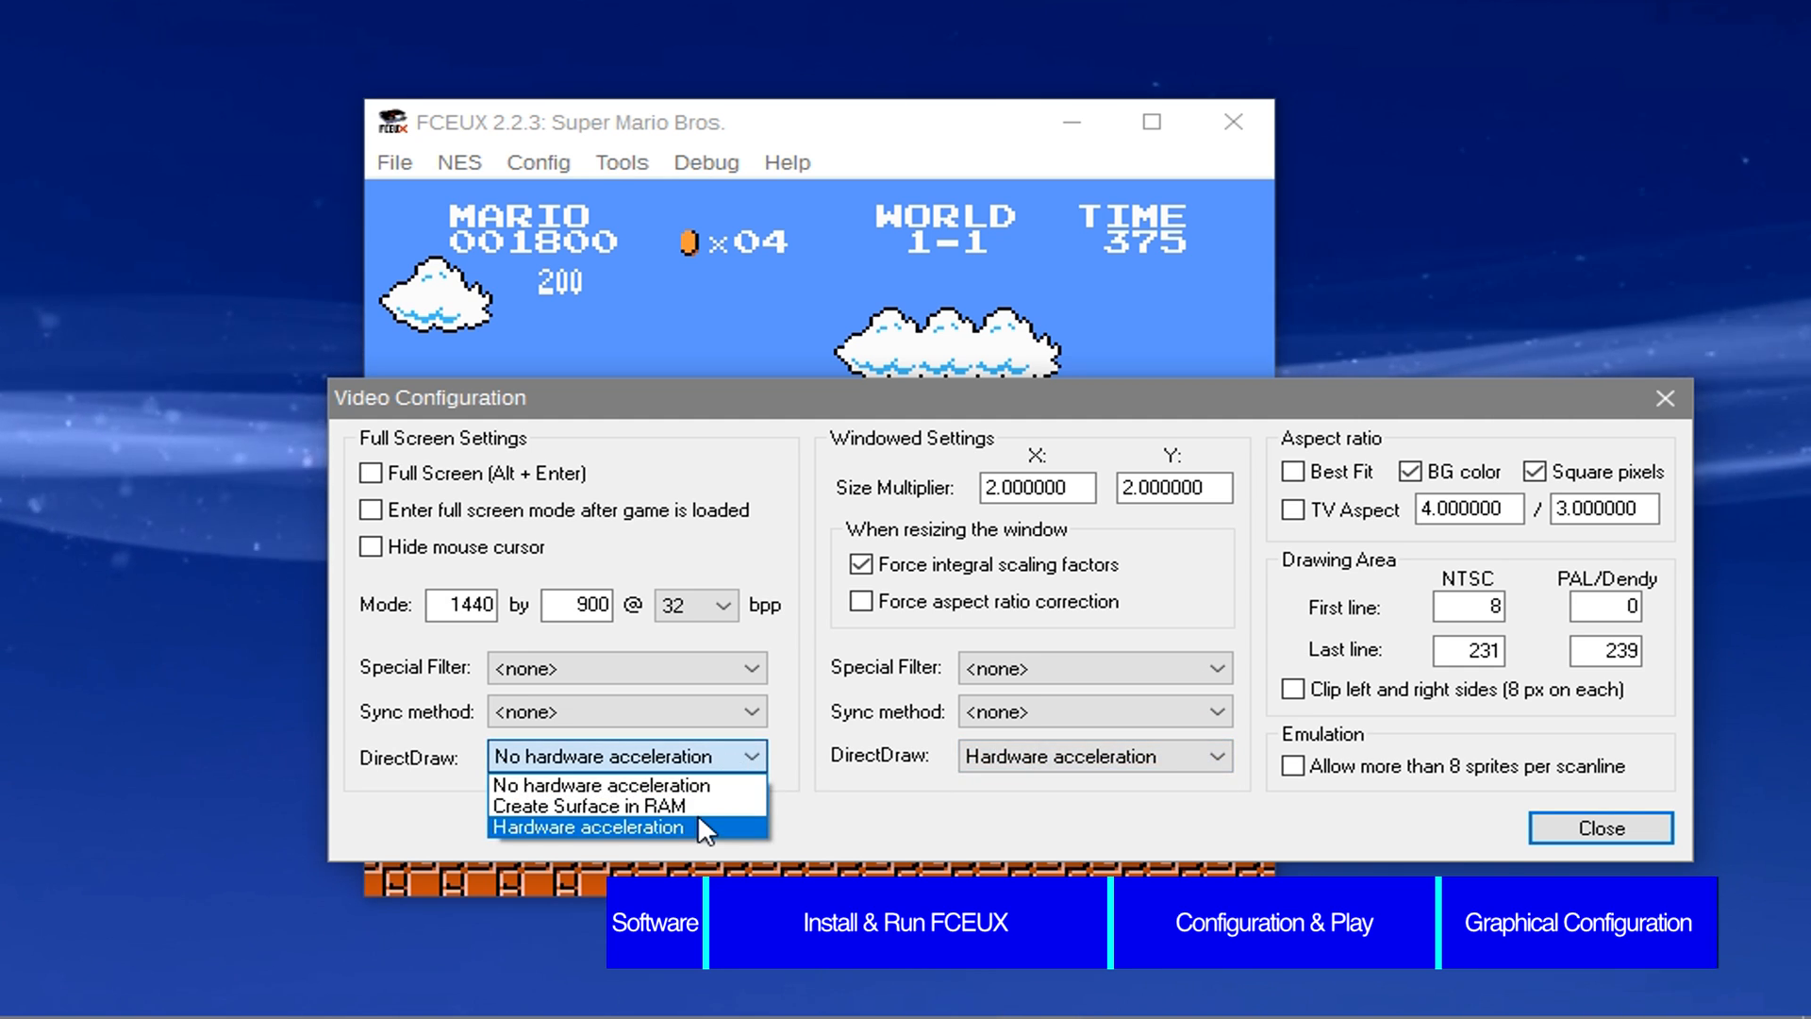
click(696, 826)
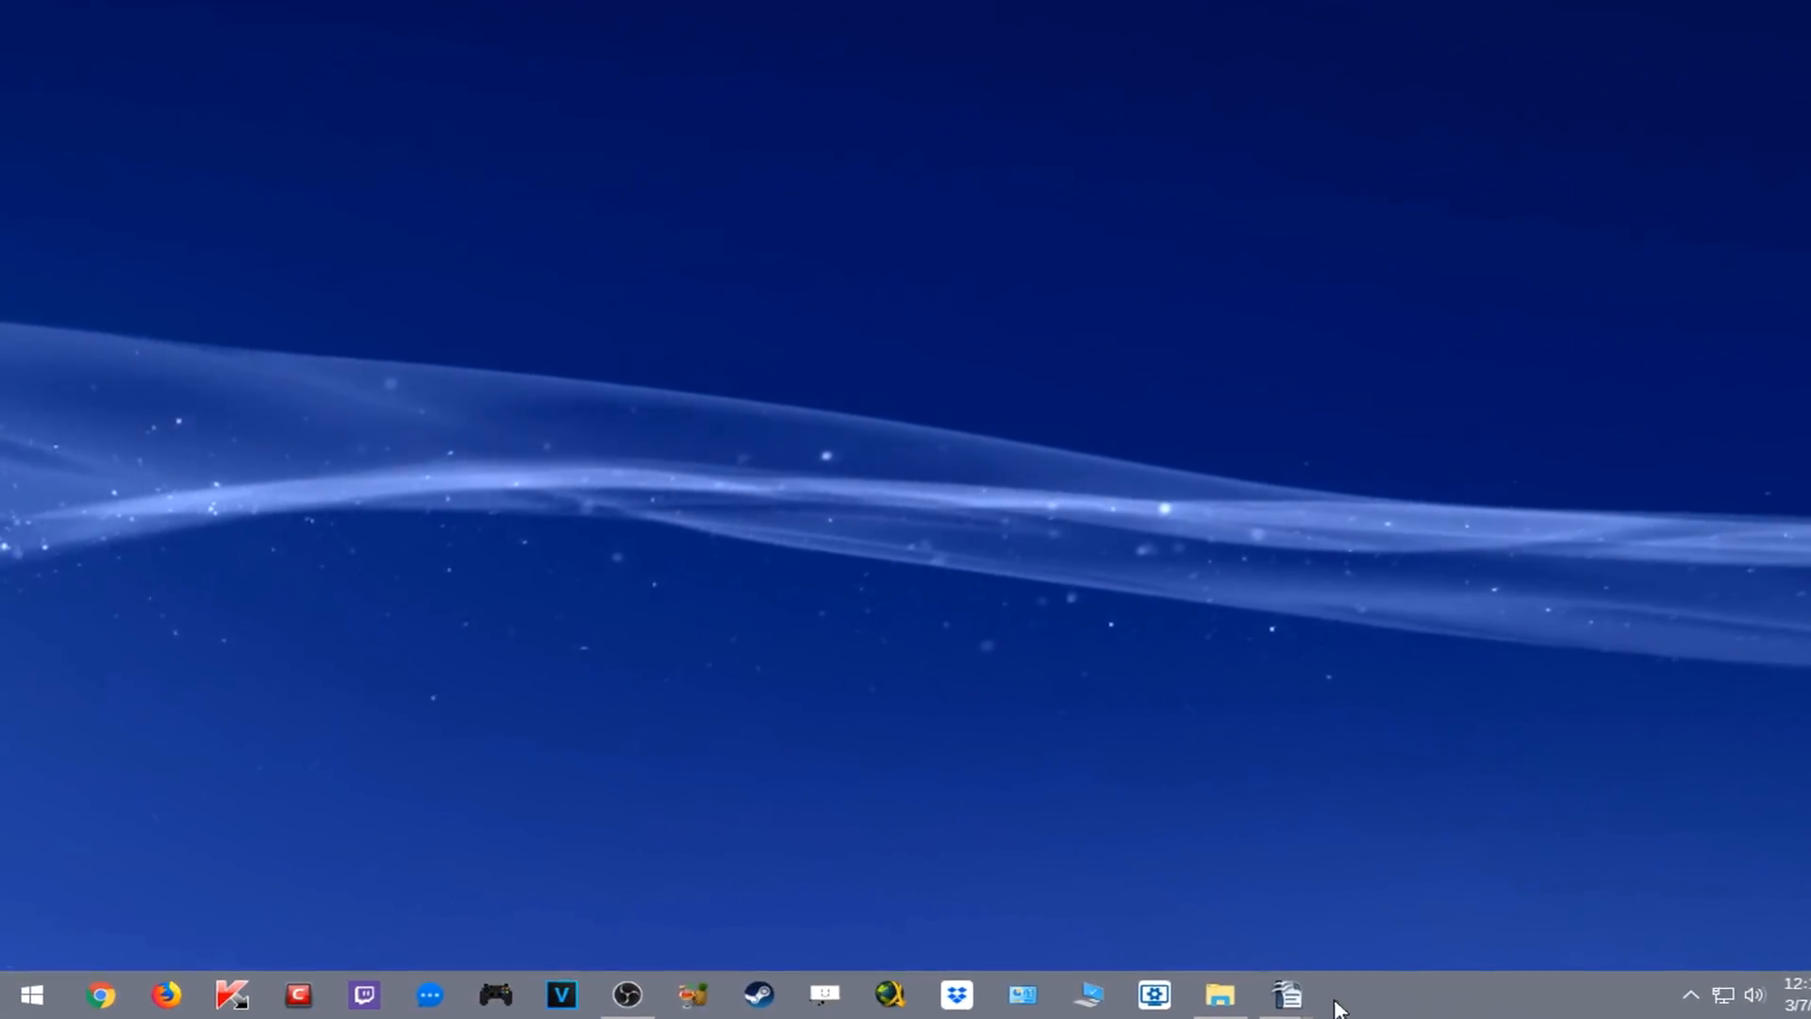
Step: Switch to the Title, Description, Tags.odt document in OpenOffice Writer and review the graphics driver, C++, DirectX and .Net Framework download links
mouse_move(1346, 997)
click(1462, 877)
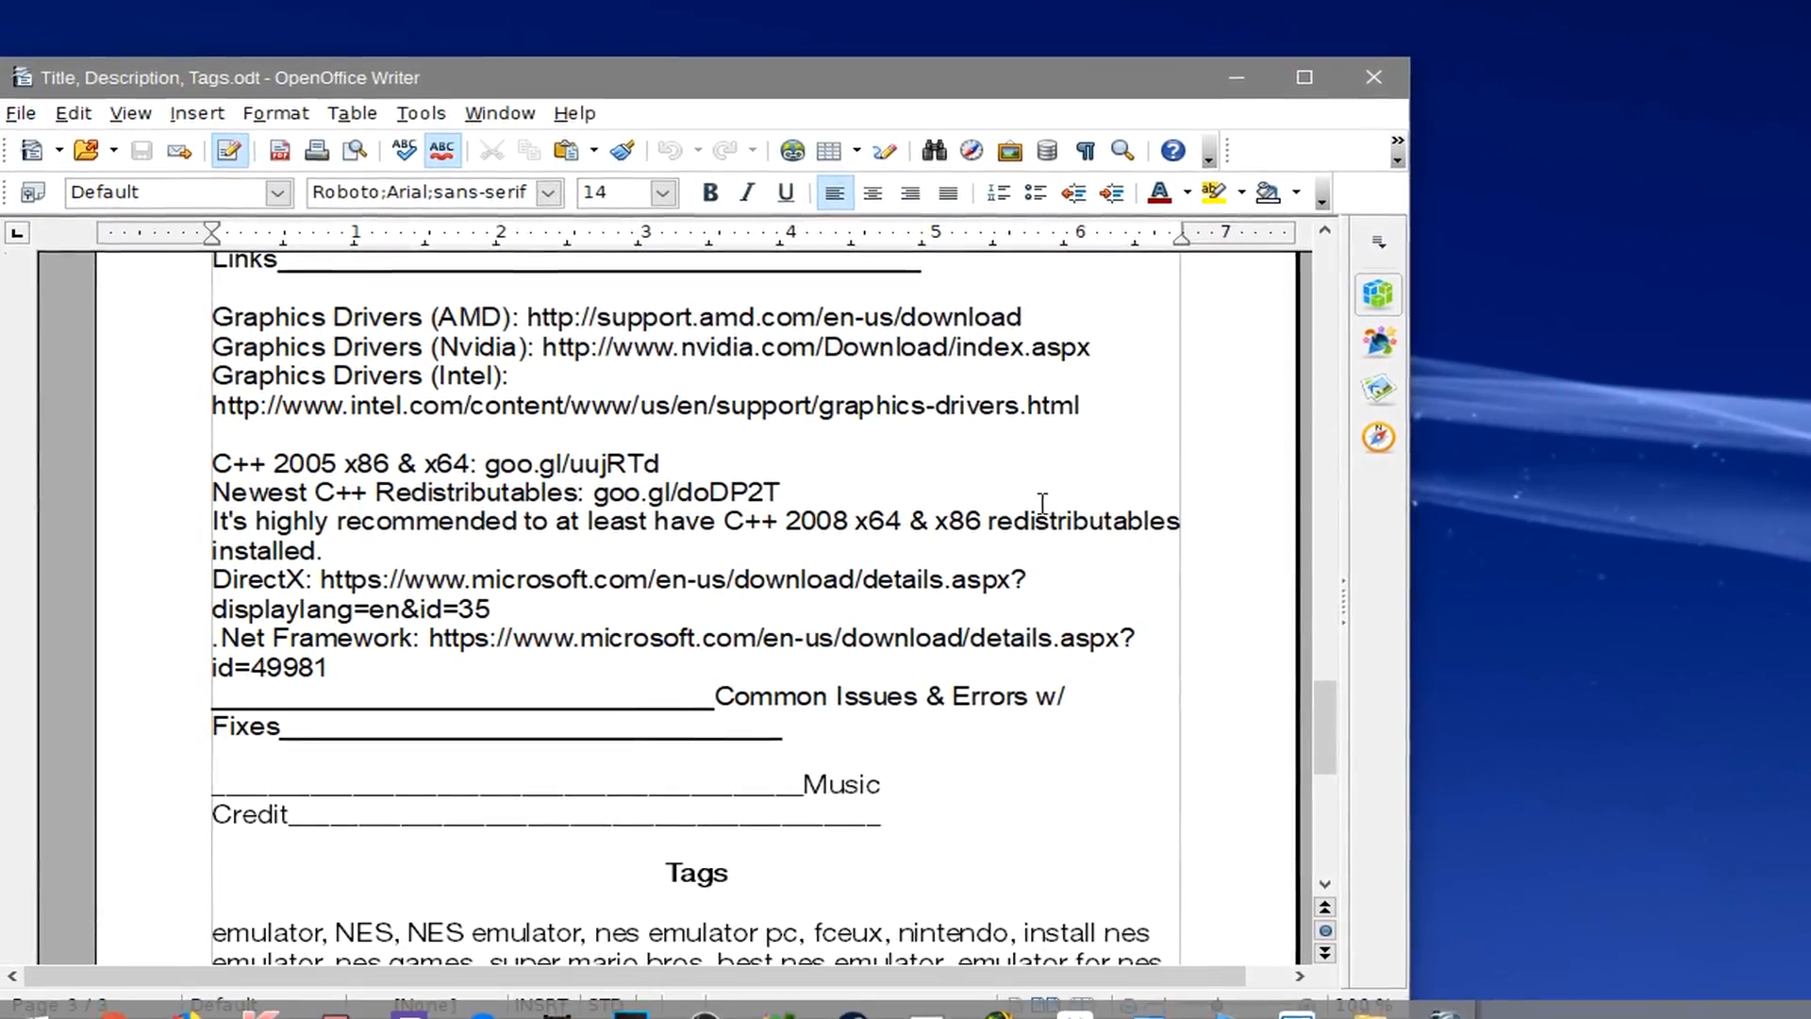
scroll(635, 460, up, 1)
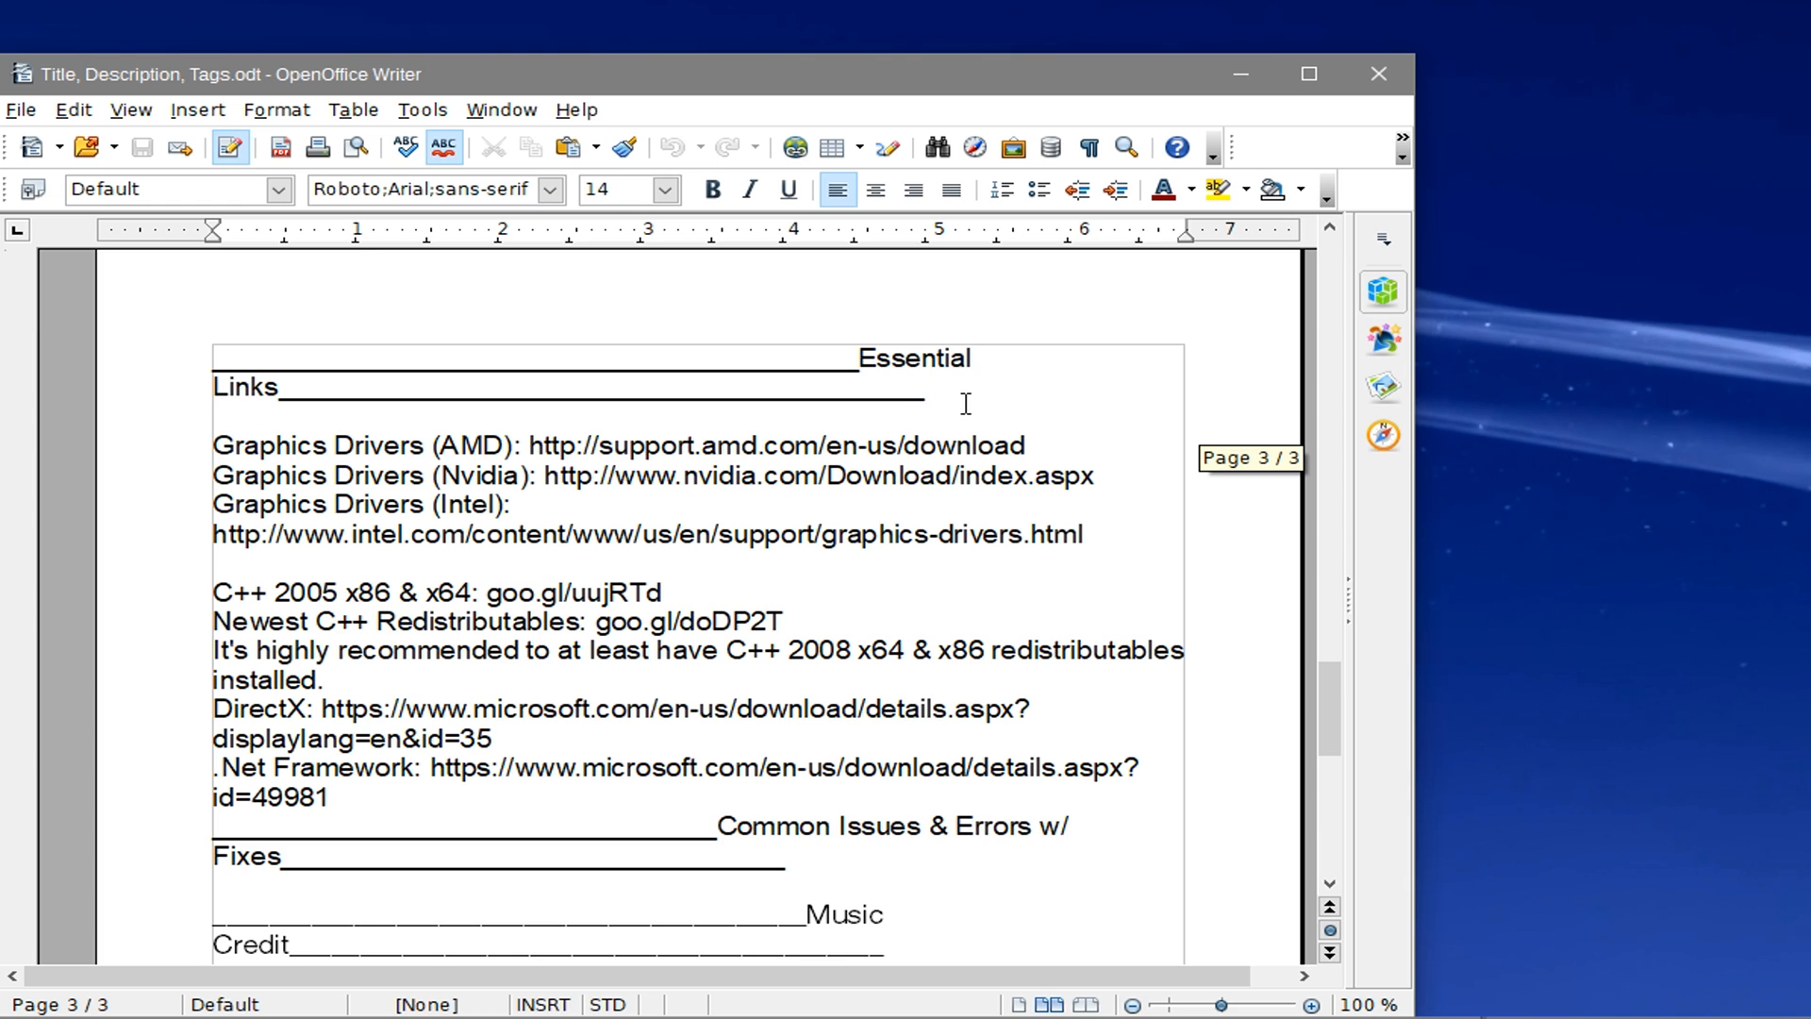
drag(203, 371, 364, 339)
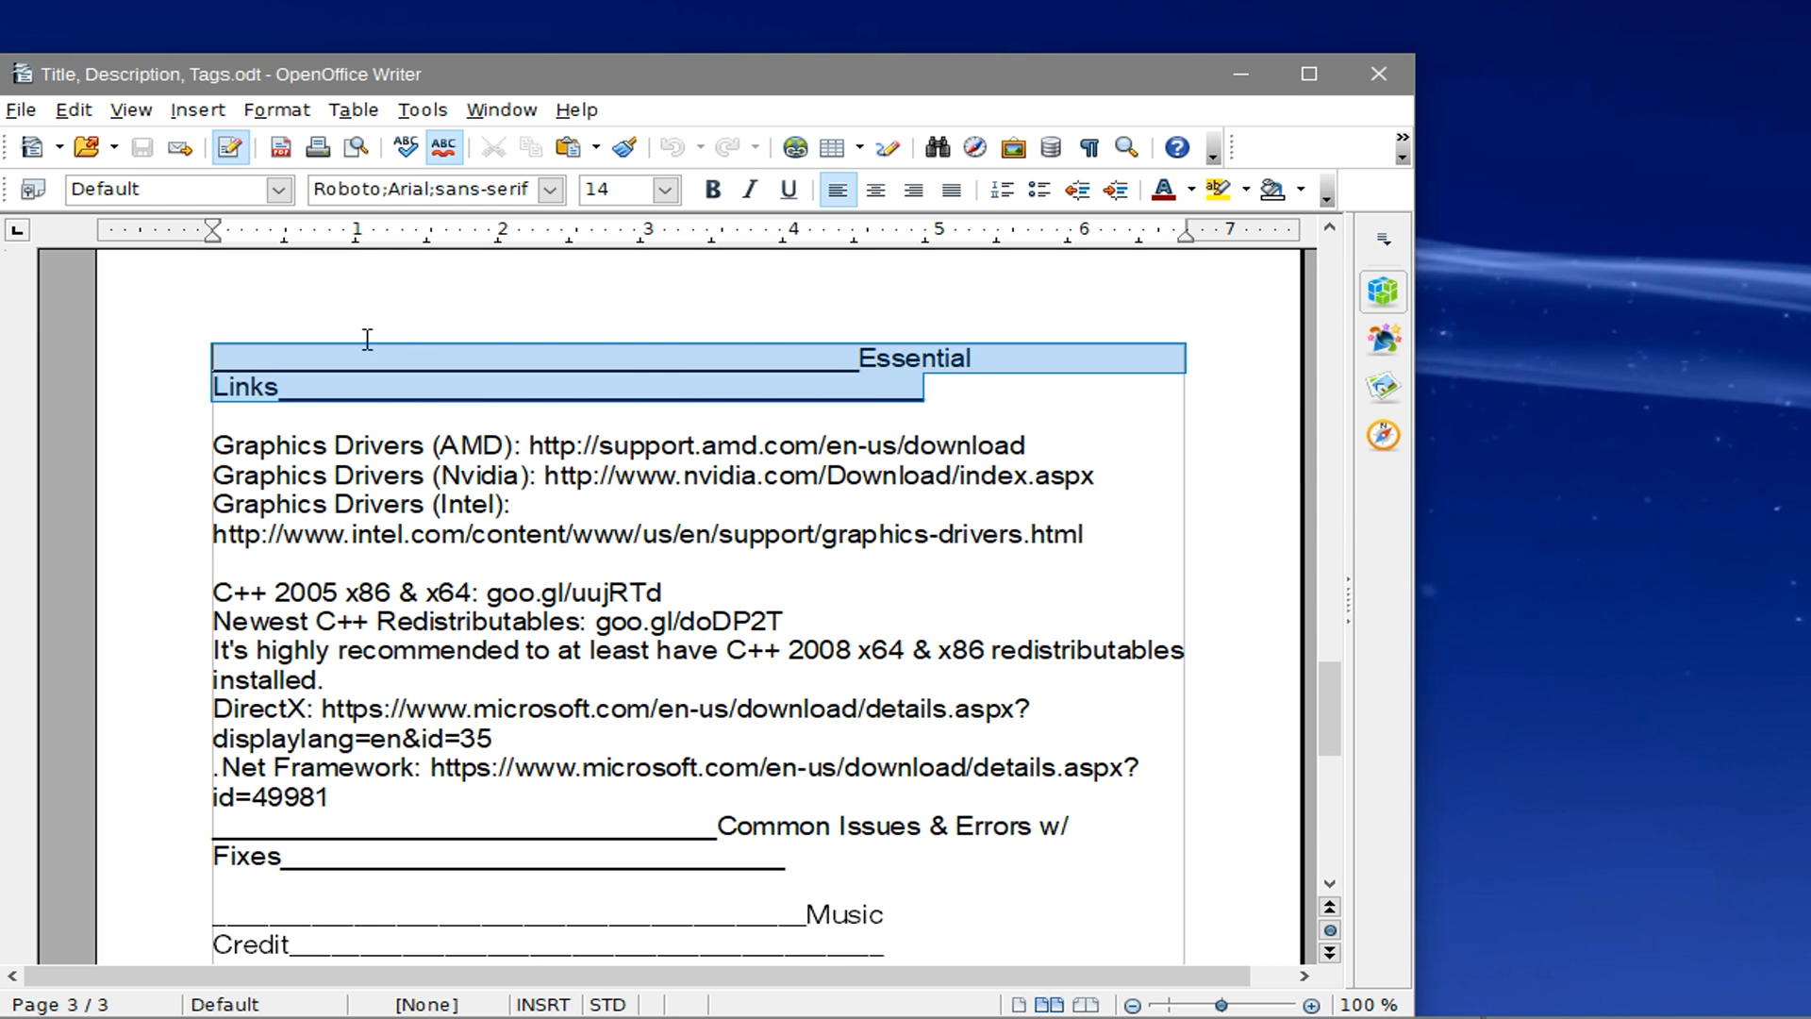
click(651, 483)
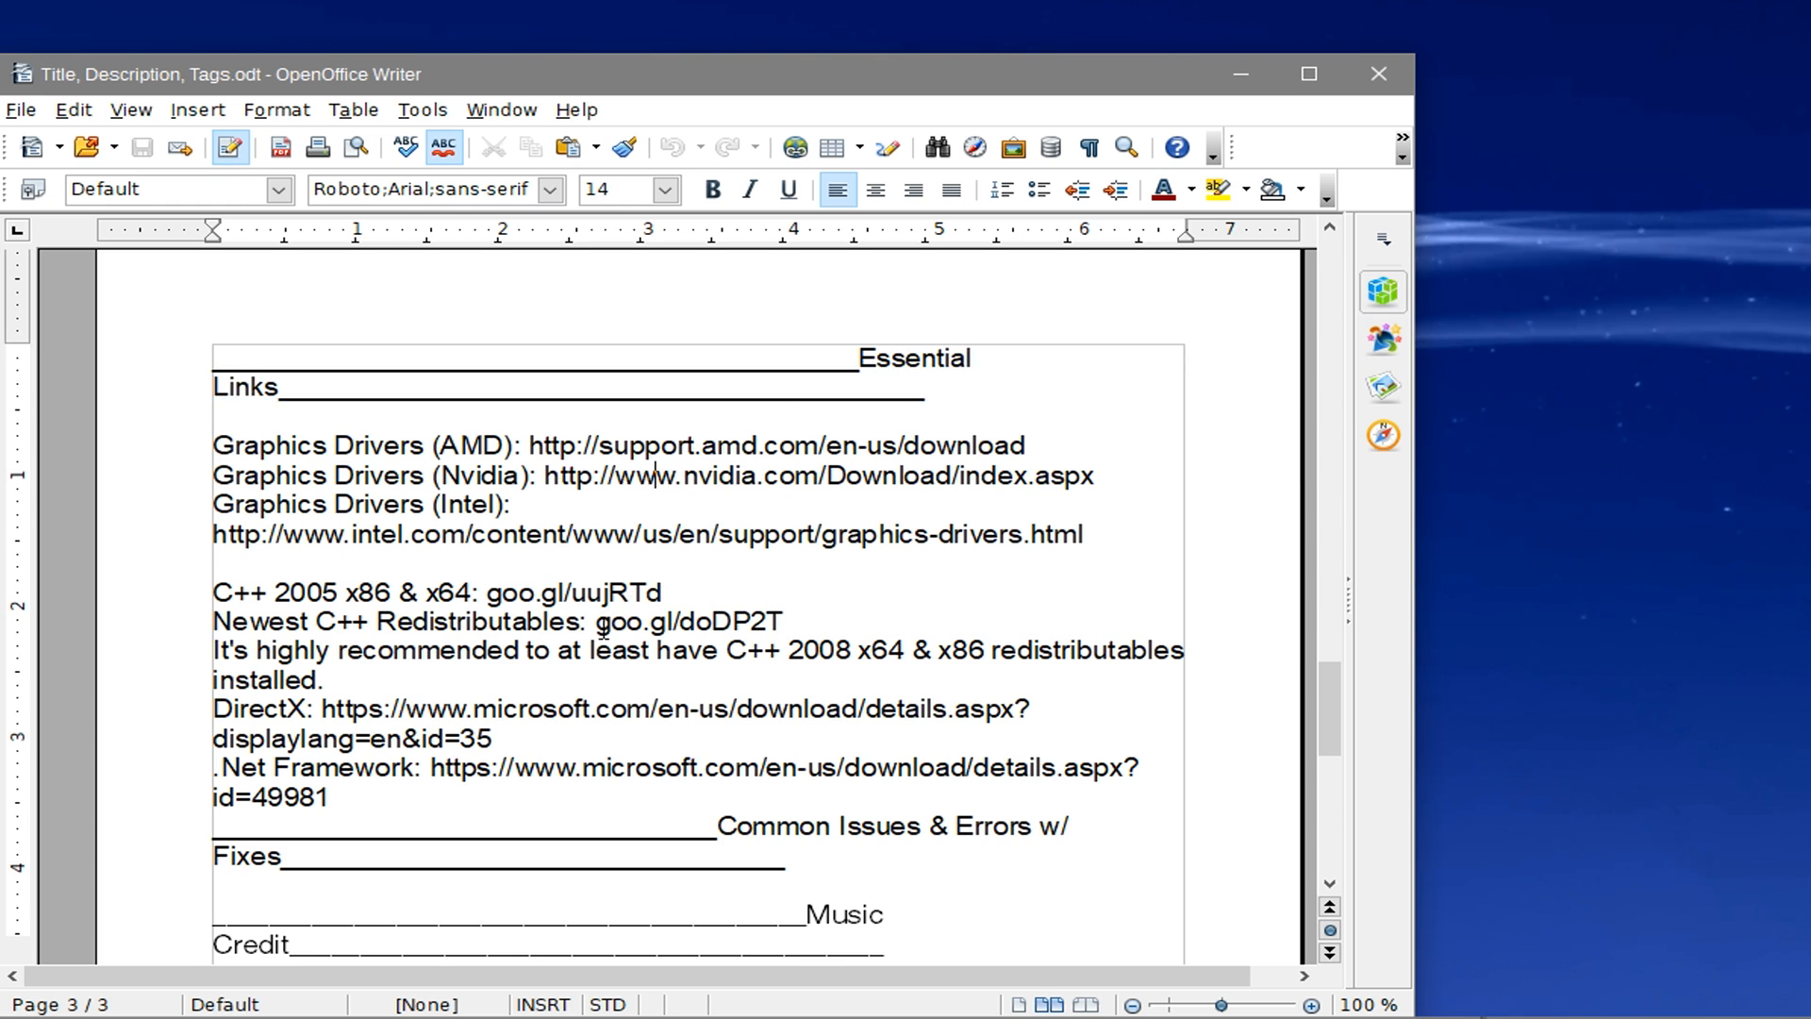
scroll(556, 647, down, 1)
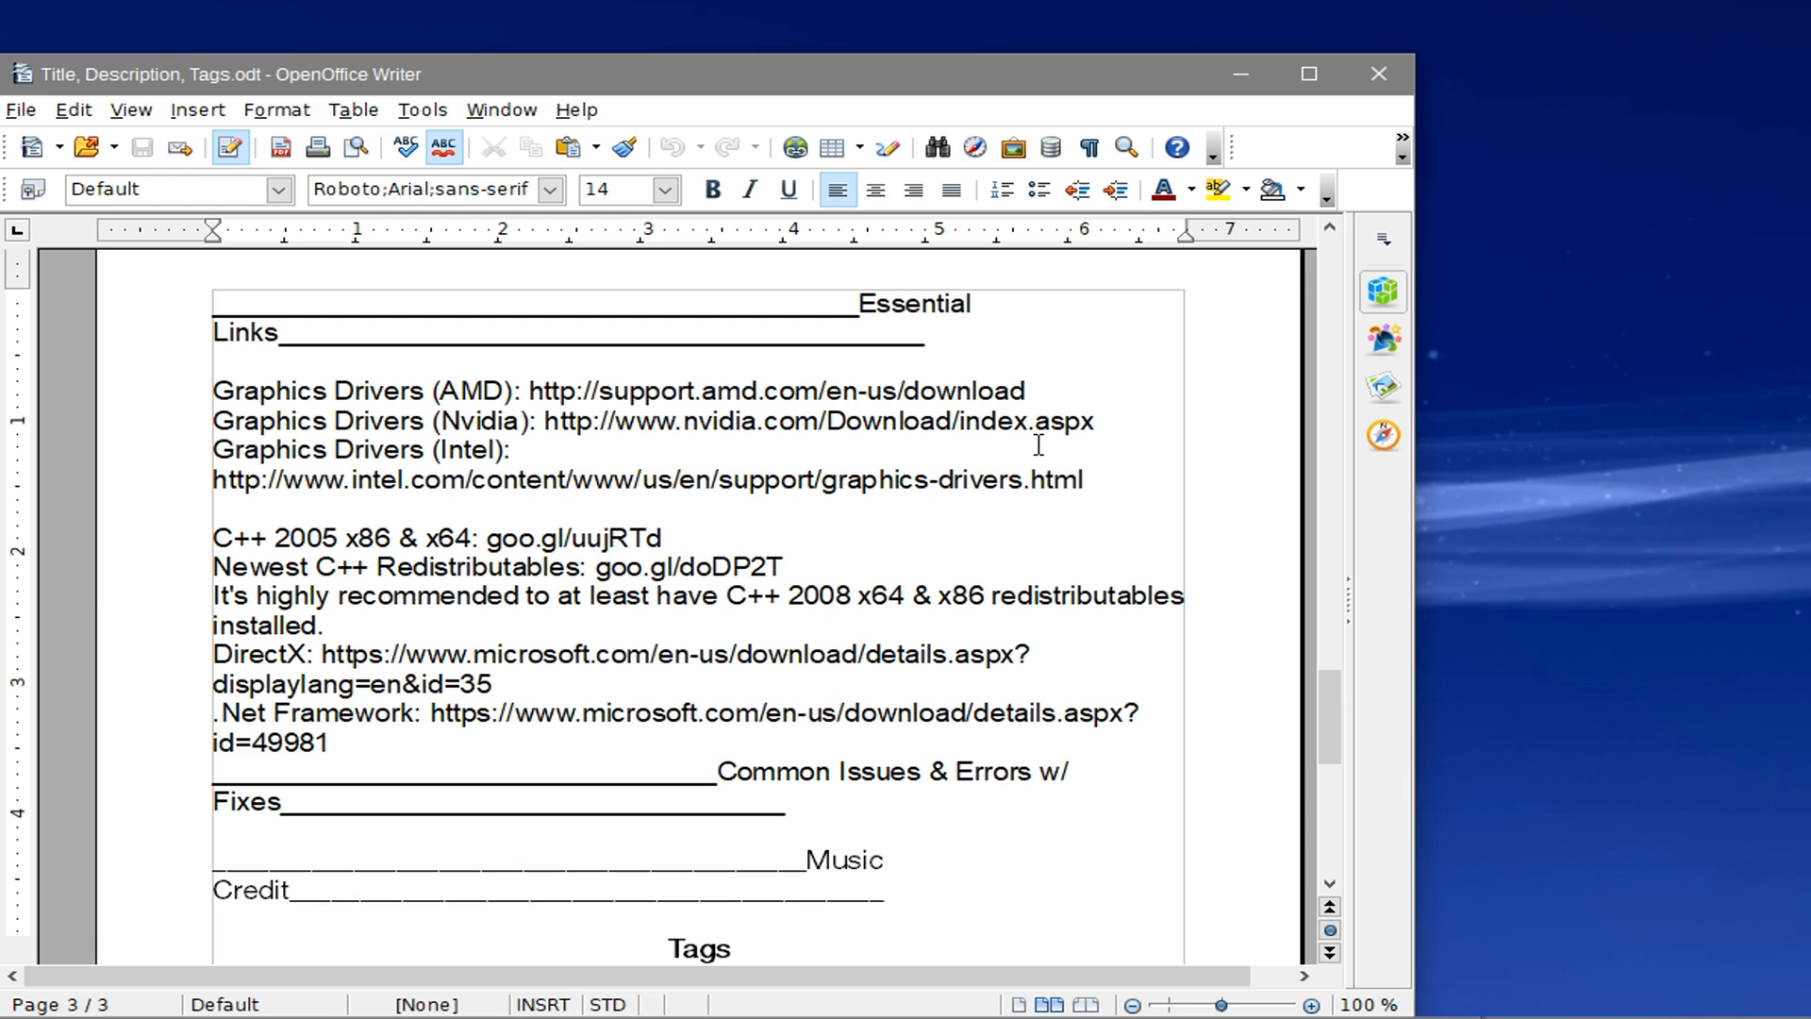
Step: Examine the Common Issues & Errors w/ Fixes section of the document and close Writer
scroll(1044, 450, down, 3)
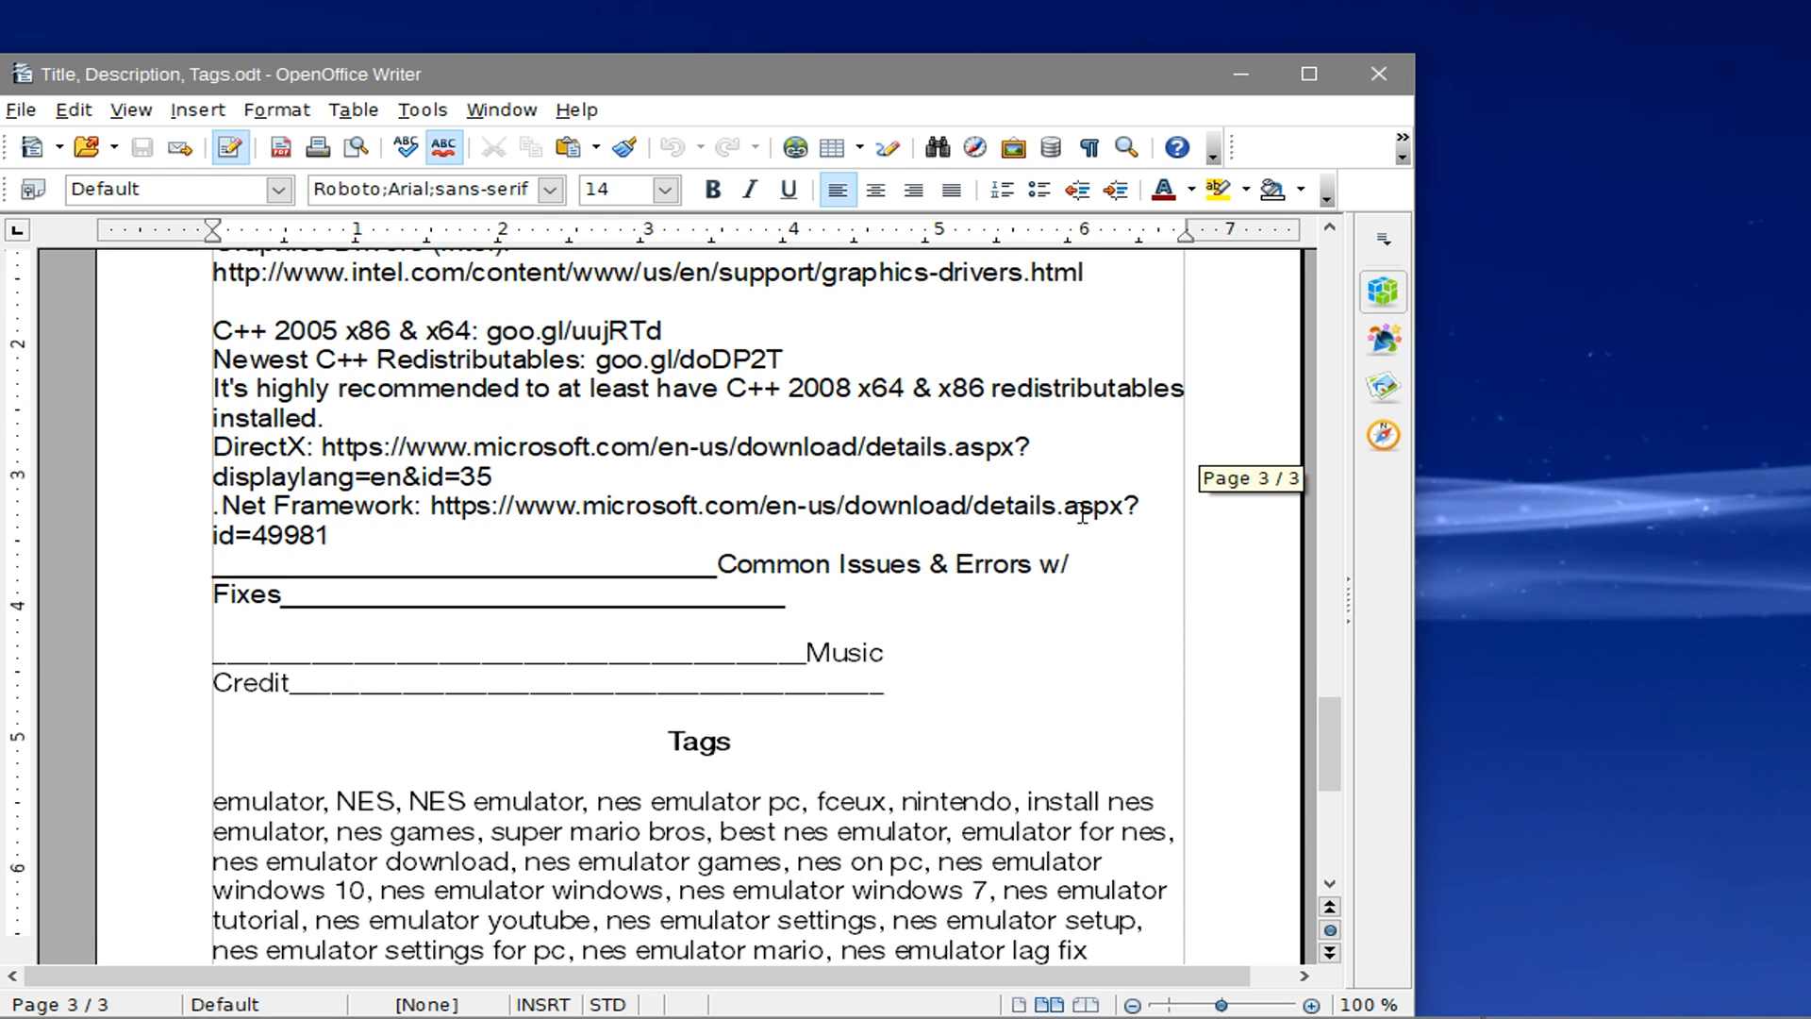
drag(824, 595, 219, 563)
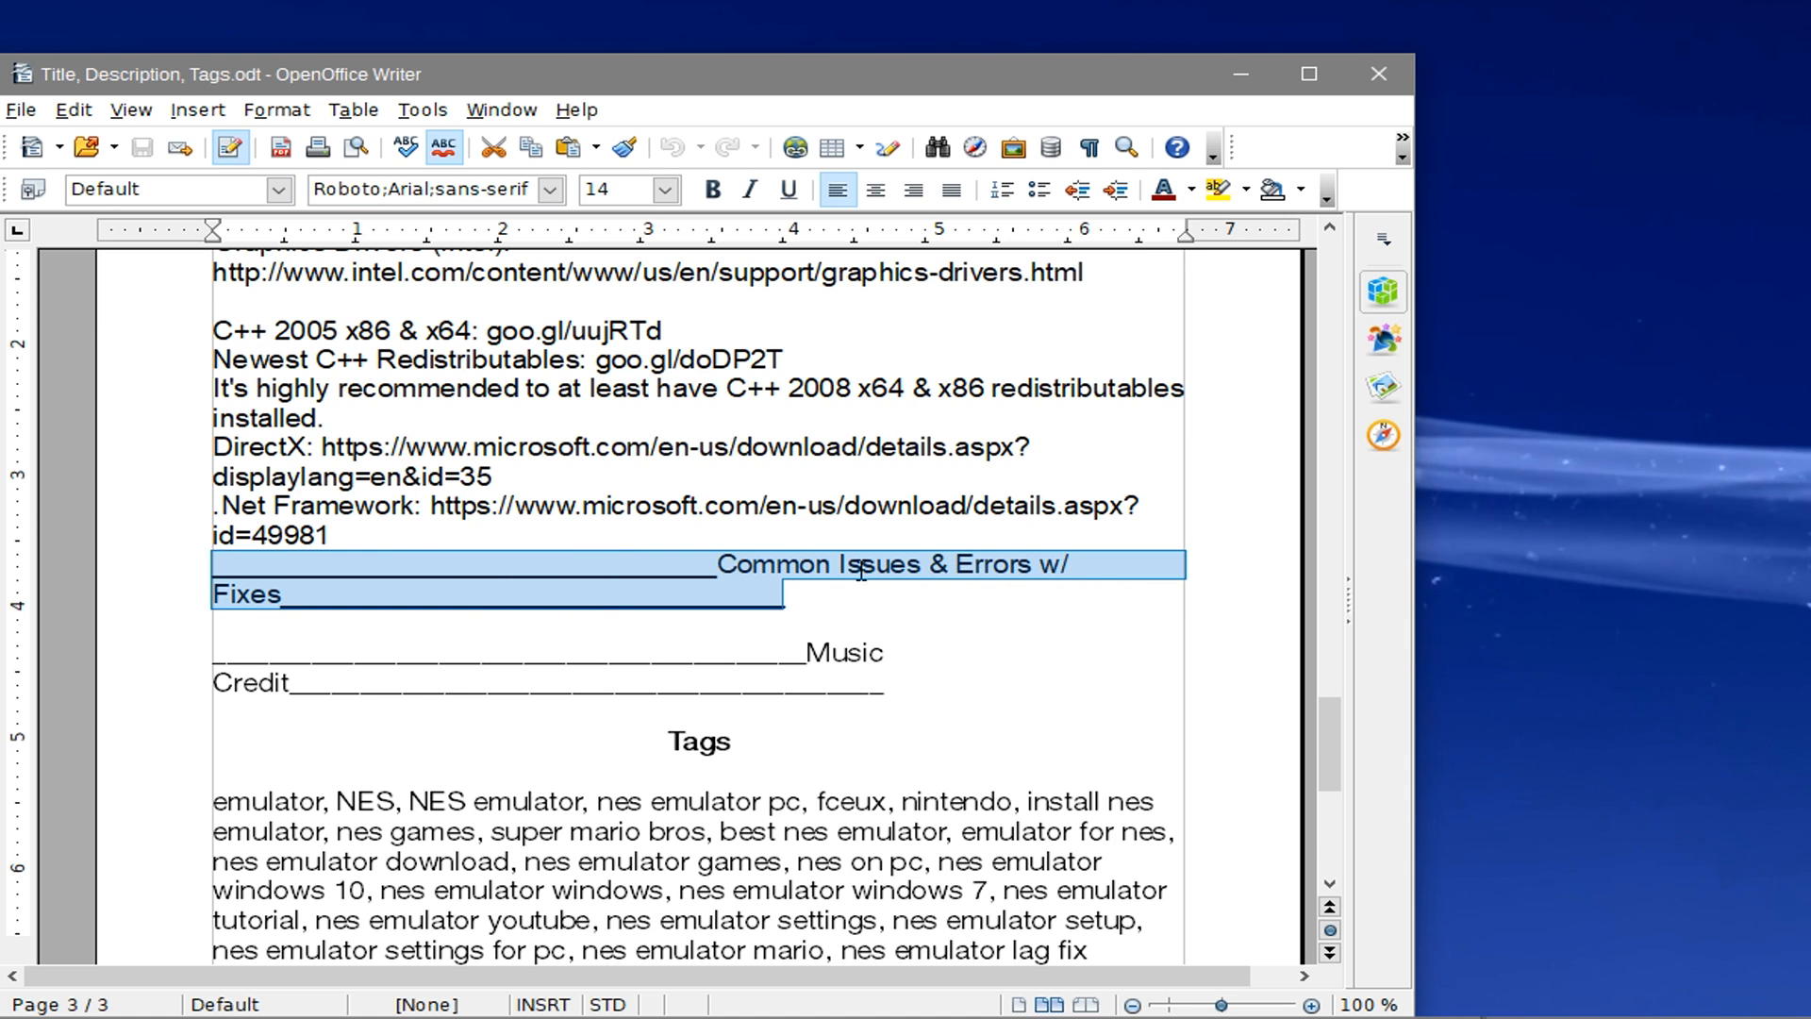
click(1129, 618)
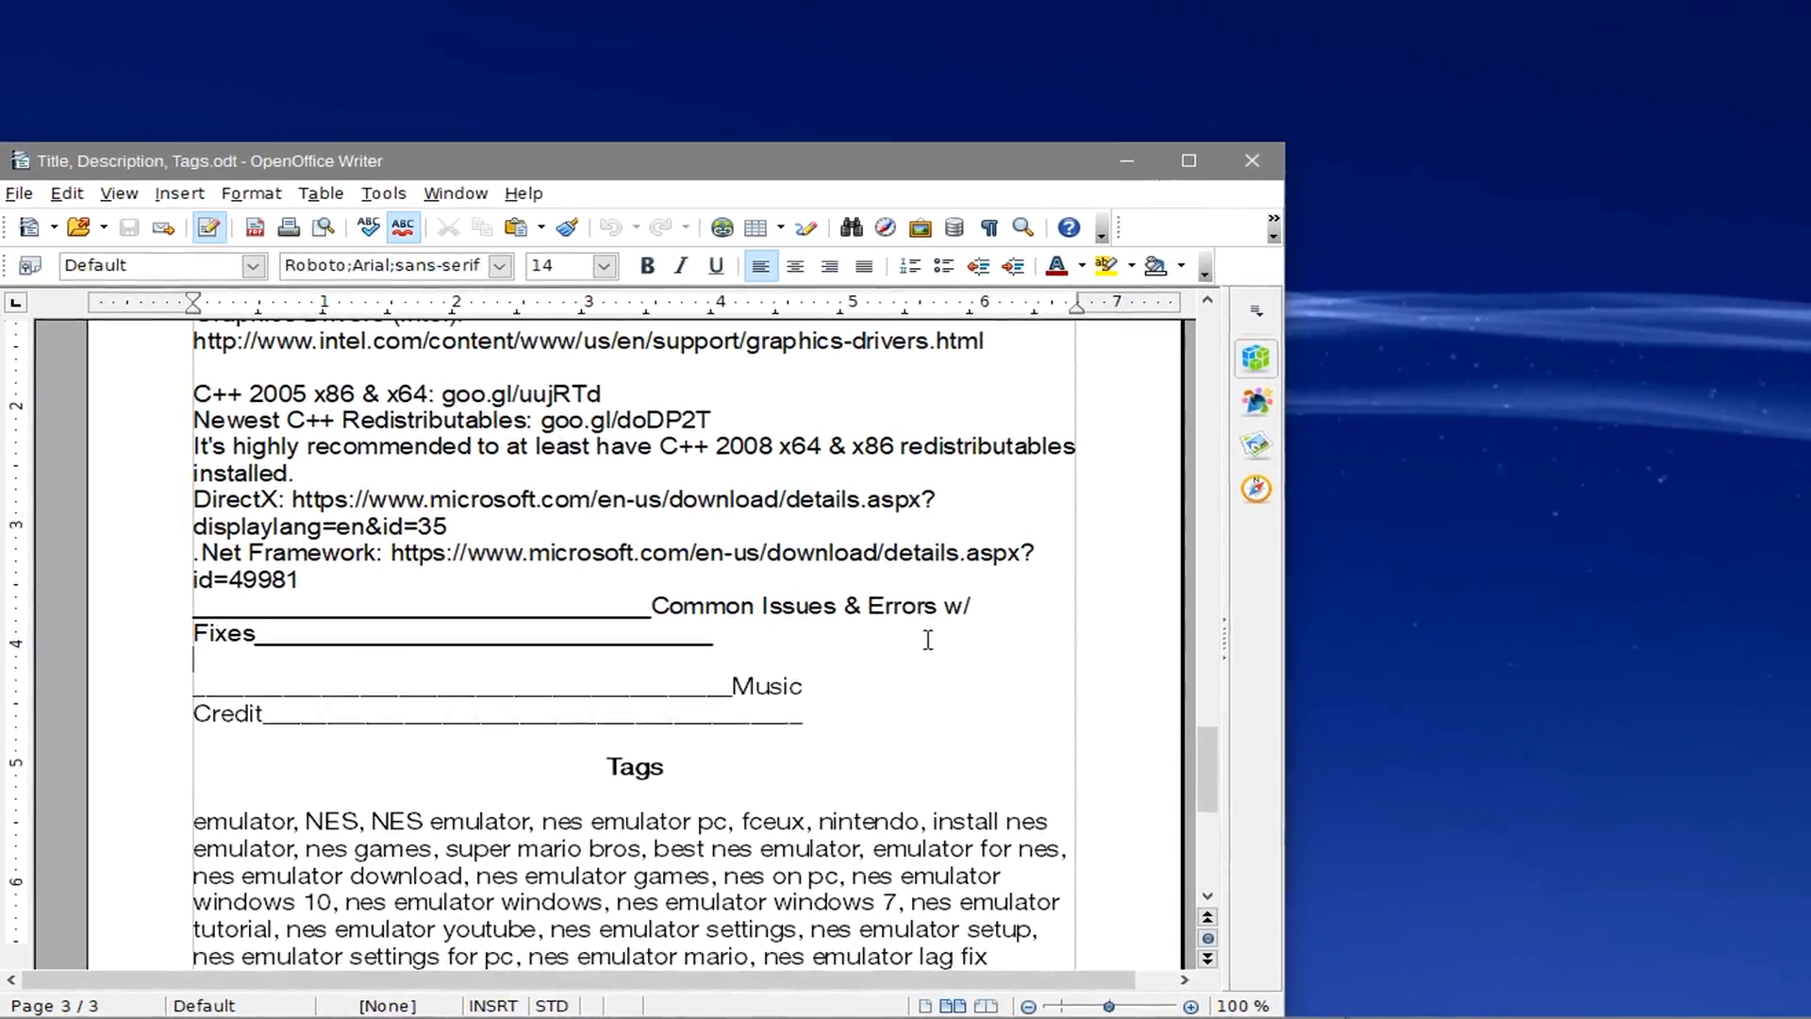
click(1251, 160)
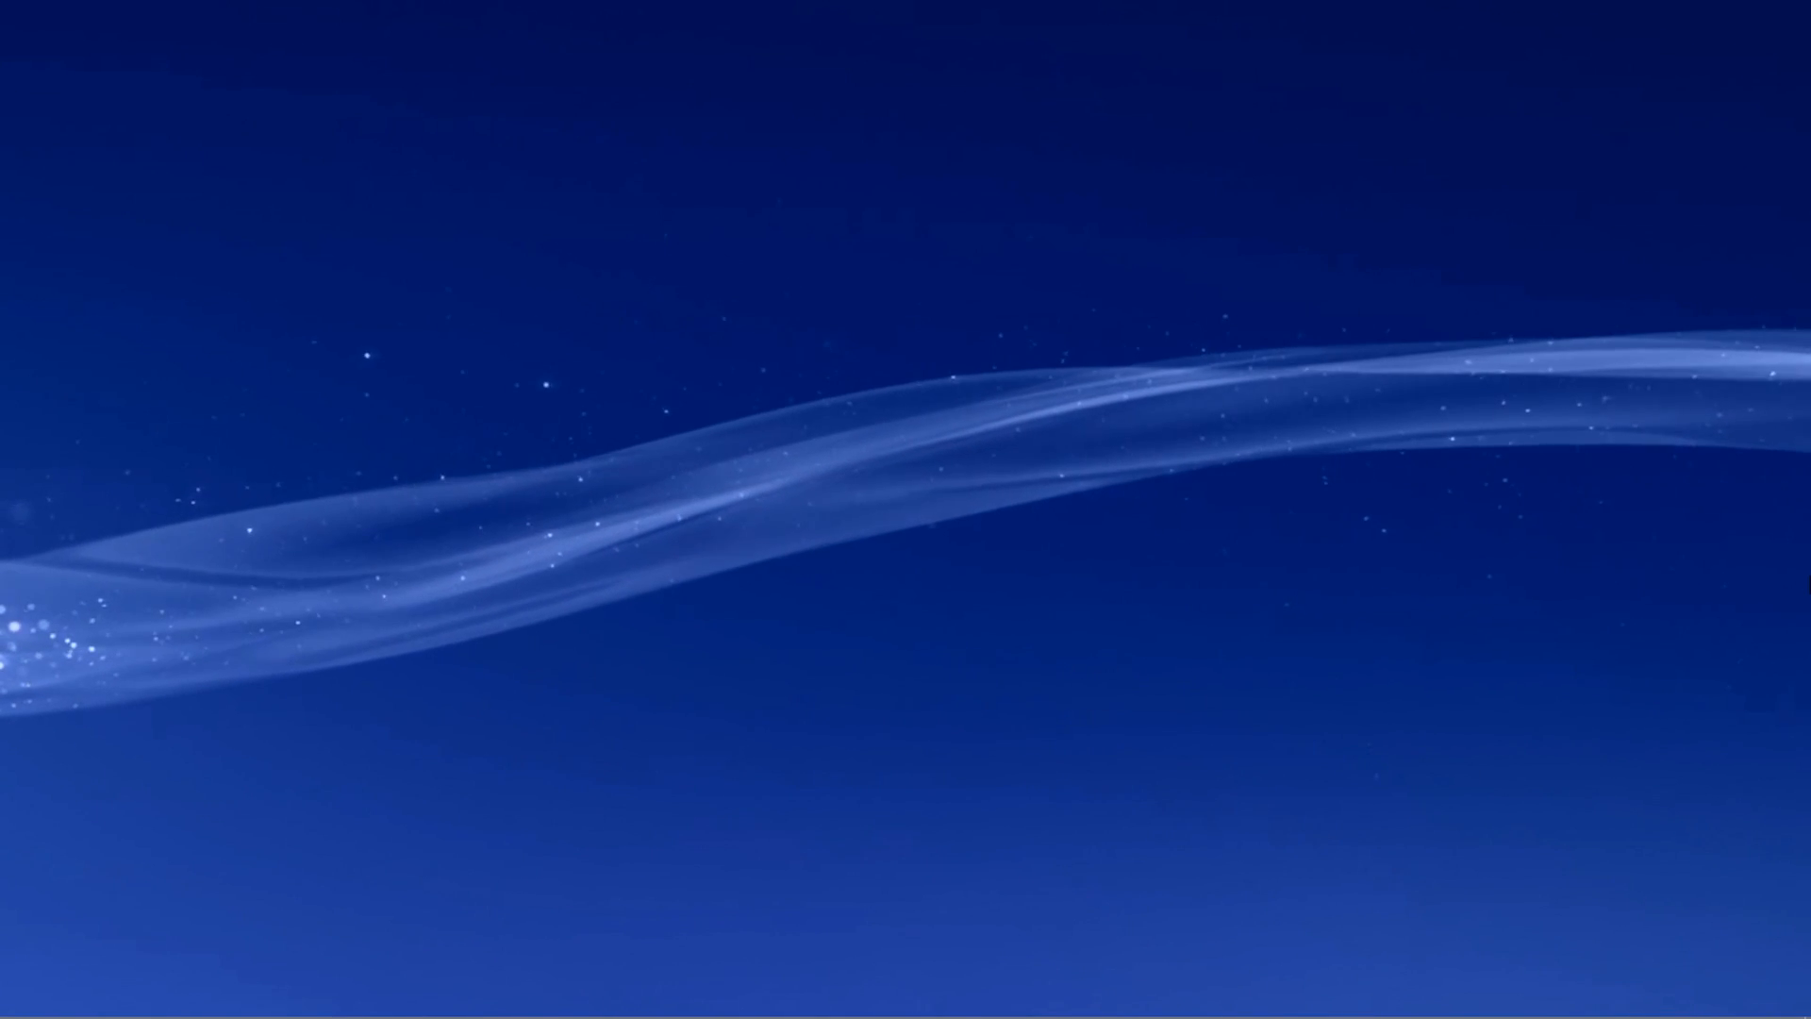